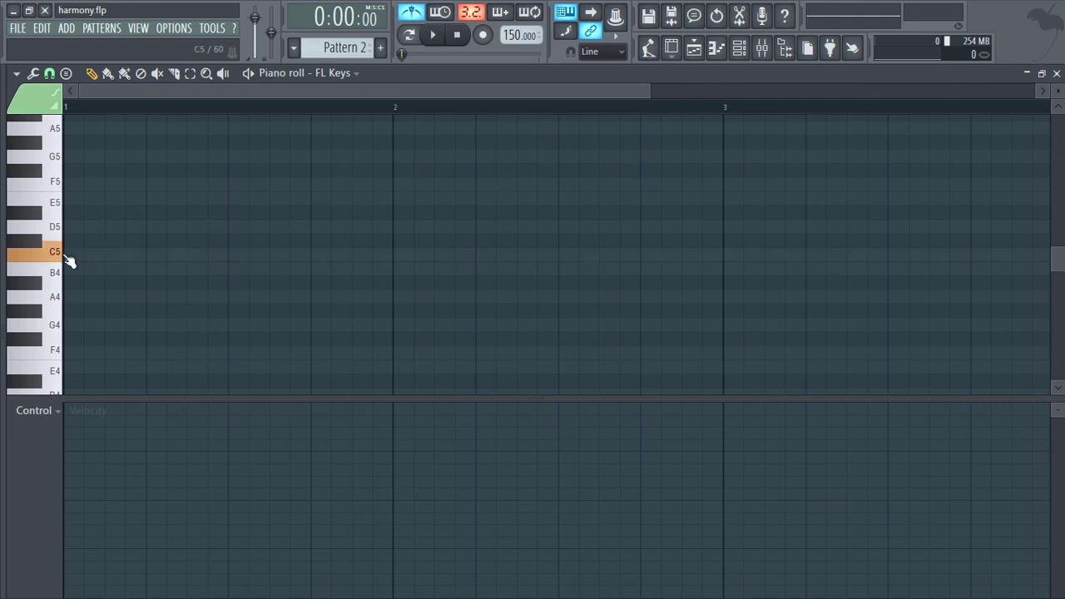
Step: Place a C5 note at the start of bar 1, stretch it across the full bar and raise its velocity
{"action": "left_click", "coordinate": [75, 255]}
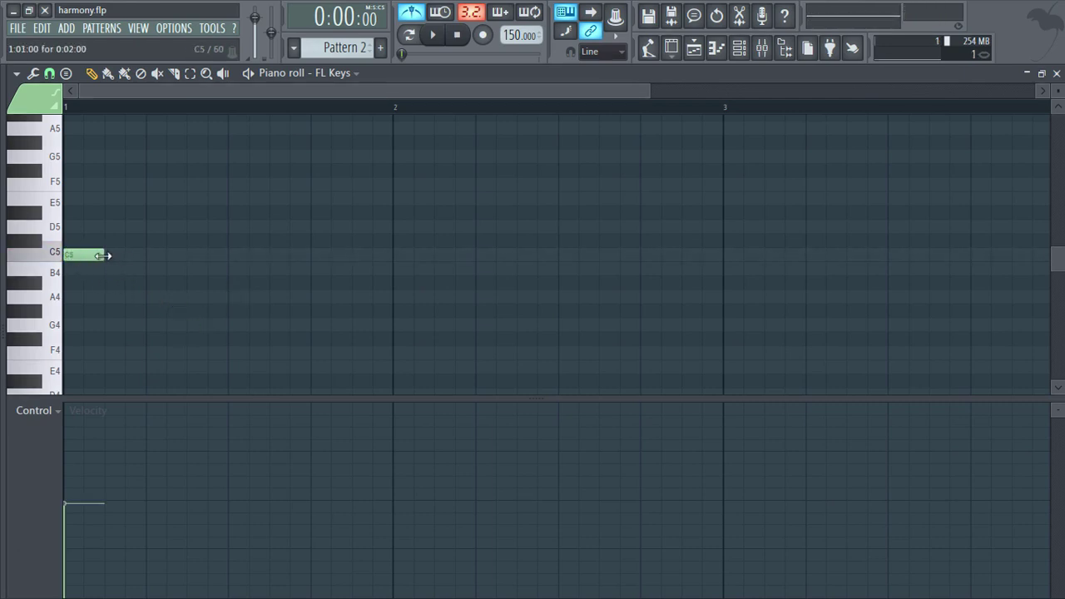
{"action": "left_click_drag", "start_coordinate": [105, 254], "coordinate": [404, 257]}
{"action": "left_click_drag", "start_coordinate": [71, 517], "coordinate": [78, 452]}
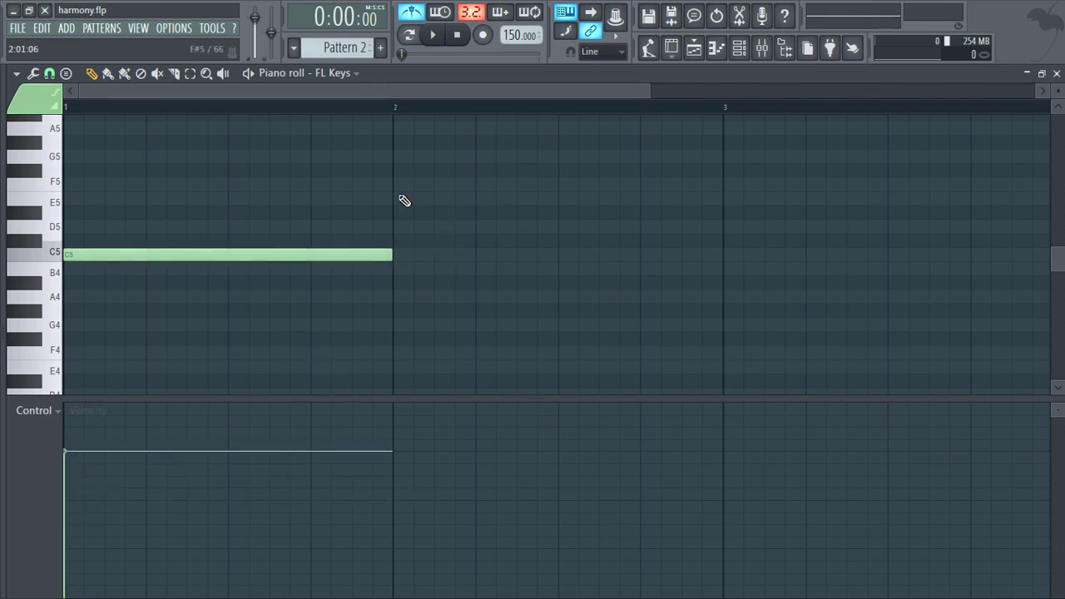
Step: Shorten the C5 note to two steps and continue the scale with consecutive two-step D5, E5, F5, G5, A5, B5 and C6 notes
{"action": "scroll", "coordinate": [150, 284], "scroll_direction": "up", "scroll_amount": 1}
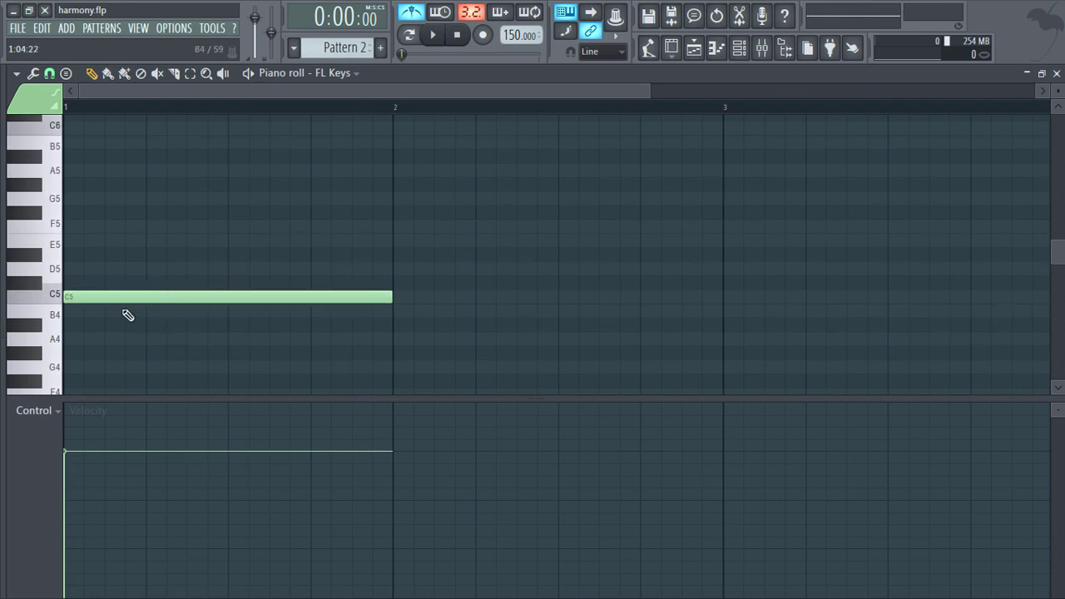
{"action": "left_click_drag", "start_coordinate": [399, 300], "coordinate": [101, 297]}
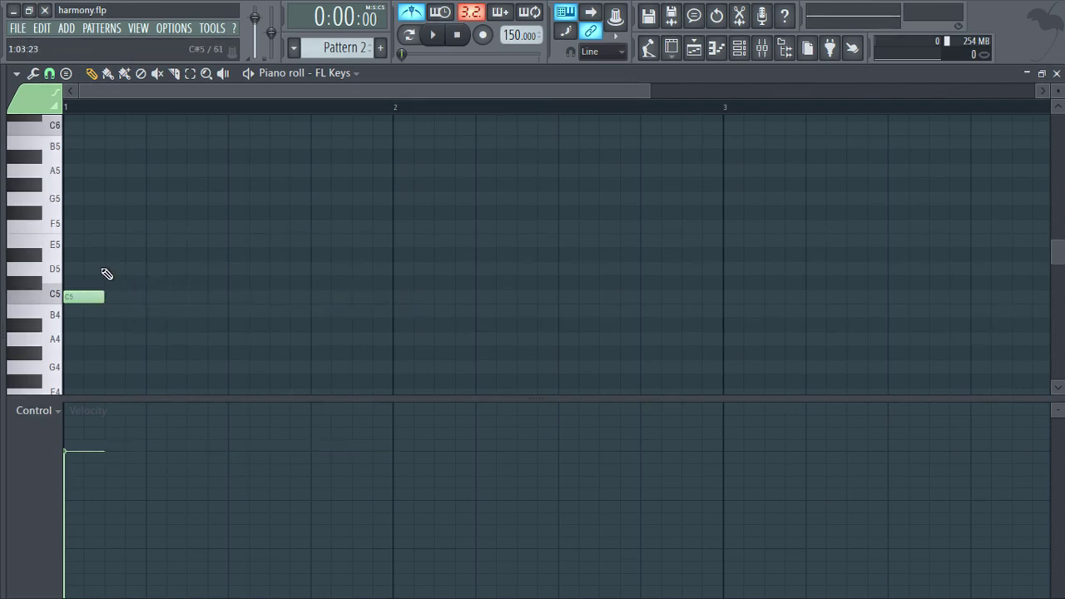
{"action": "left_click", "coordinate": [114, 269]}
{"action": "left_click", "coordinate": [155, 240]}
{"action": "left_click", "coordinate": [193, 226]}
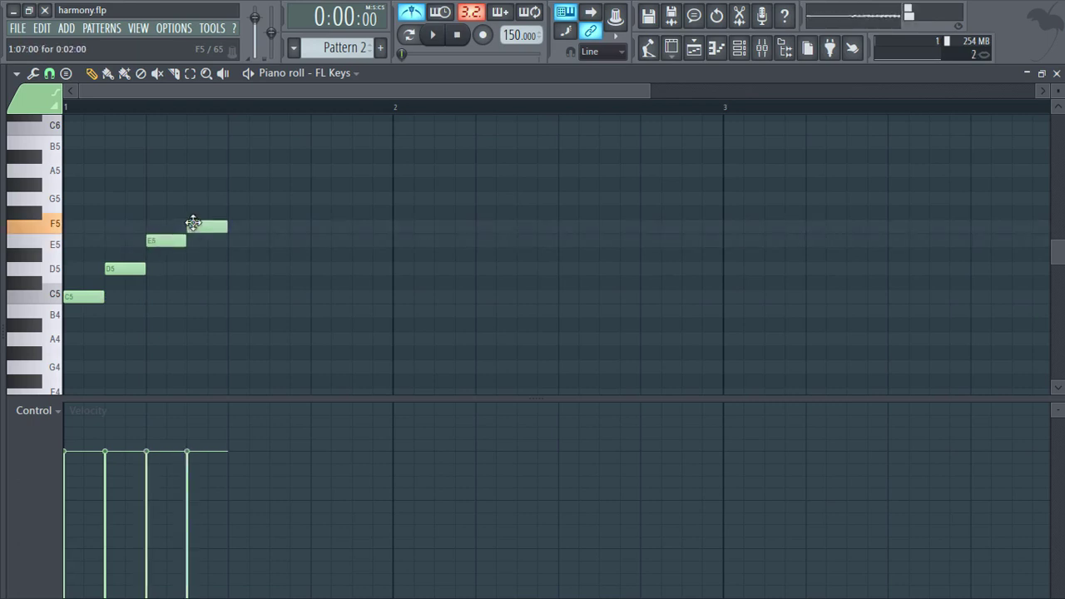
{"action": "left_click", "coordinate": [237, 198]}
{"action": "left_click", "coordinate": [279, 170]}
{"action": "left_click", "coordinate": [318, 143]}
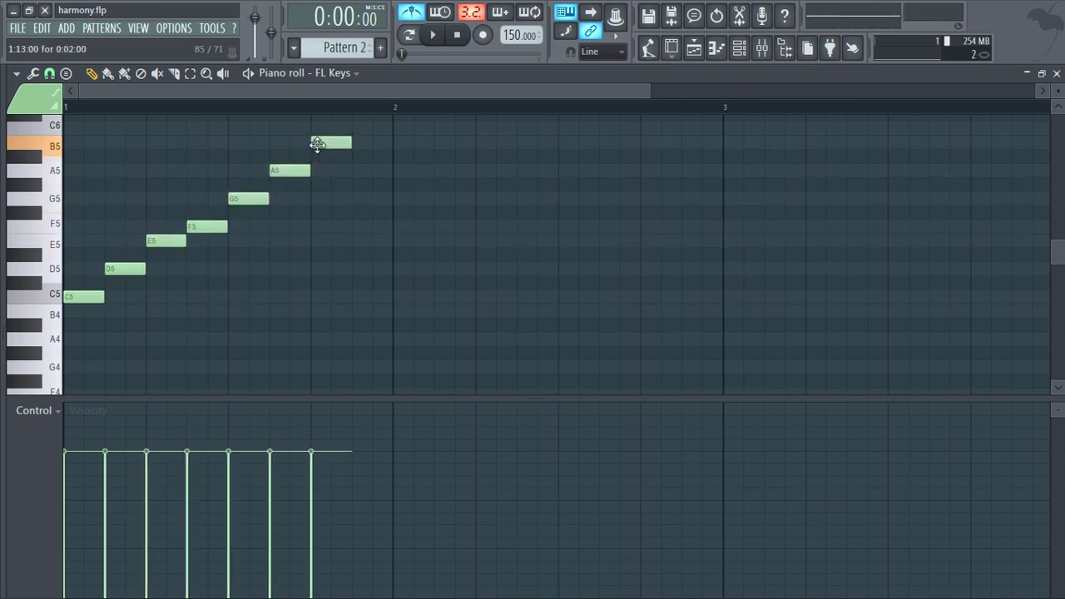
{"action": "left_click", "coordinate": [360, 129]}
Step: Play back the C major scale, stop playback and turn off the metronome
{"action": "key", "text": "space"}
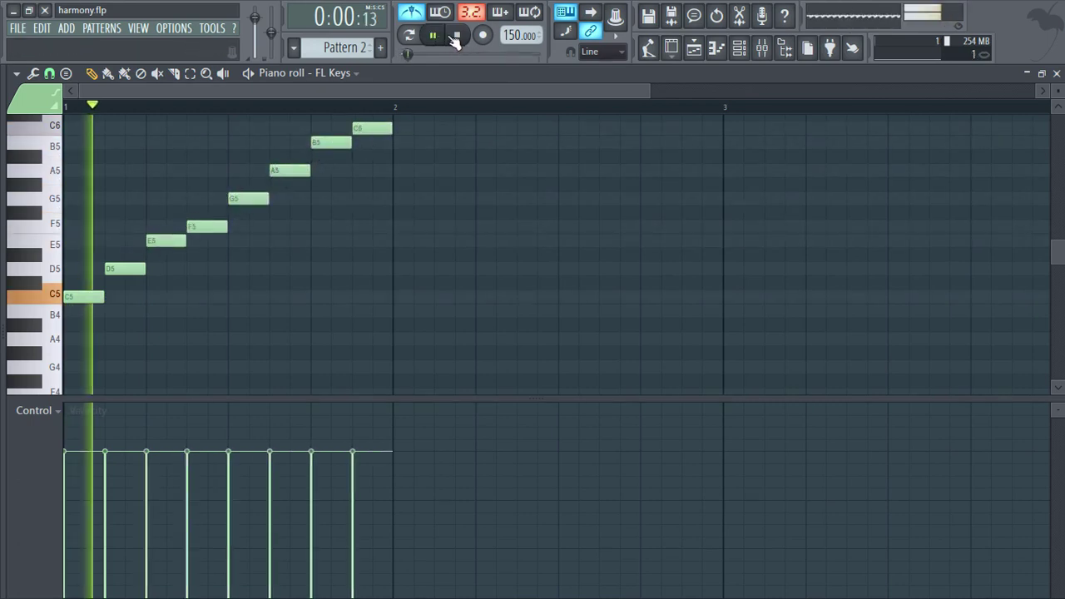
{"action": "left_click", "coordinate": [458, 37]}
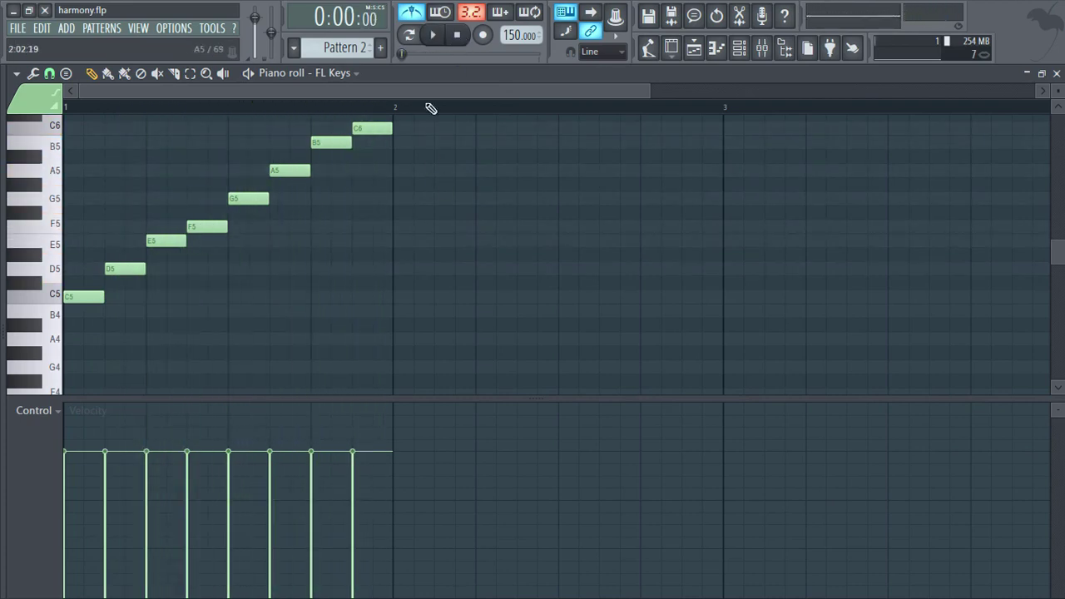
{"action": "left_click", "coordinate": [421, 13]}
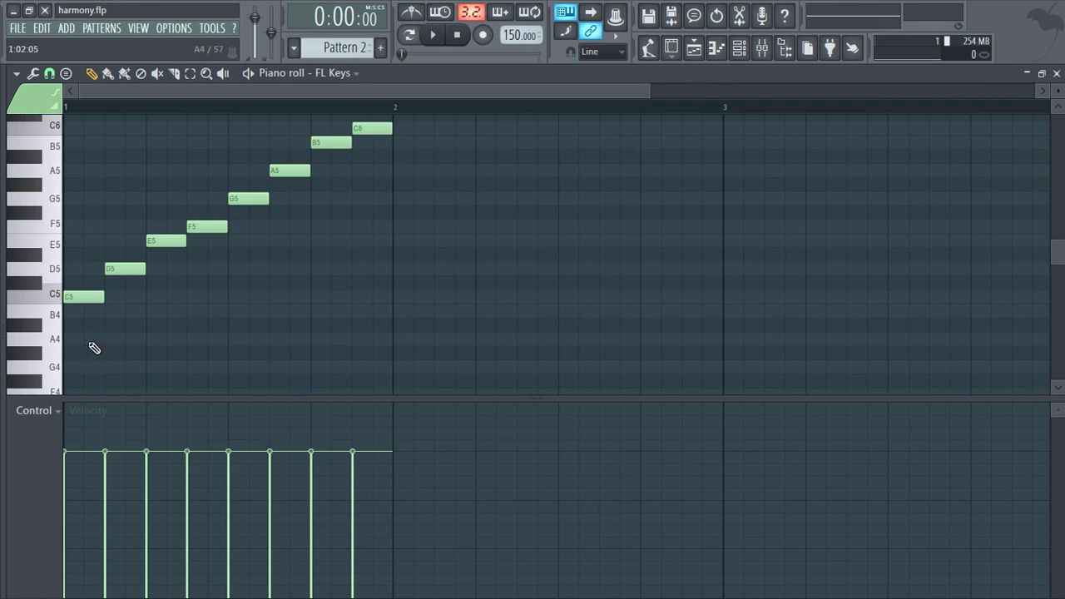
Step: Add a harmony a third below the scale with the notes A4, B4, C5, D5, E5, F5, G5 and A5
{"action": "left_click", "coordinate": [70, 343]}
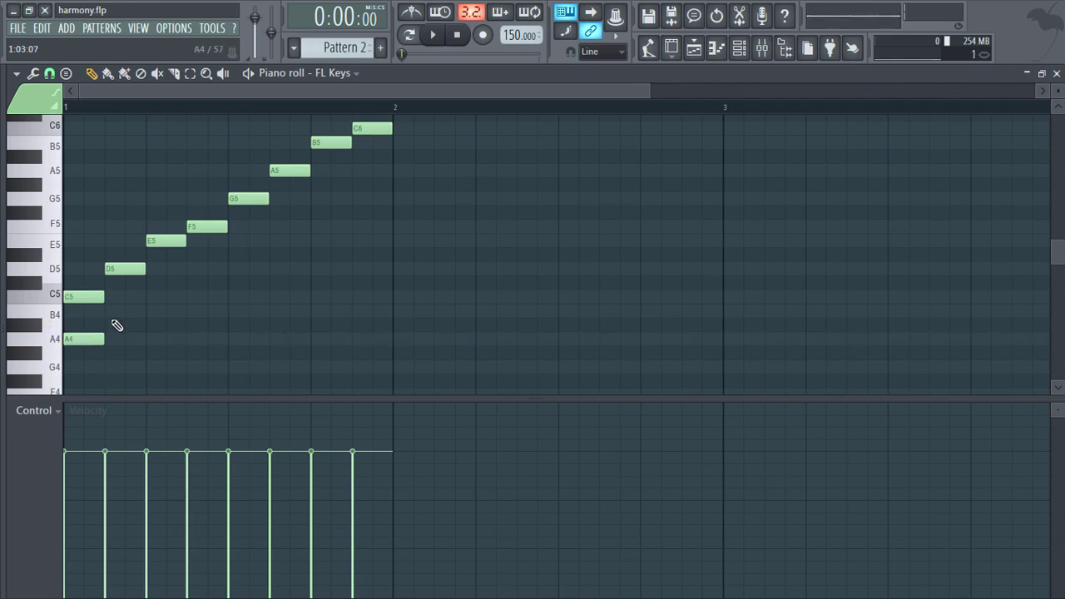
{"action": "left_click", "coordinate": [115, 314]}
{"action": "left_click", "coordinate": [159, 300]}
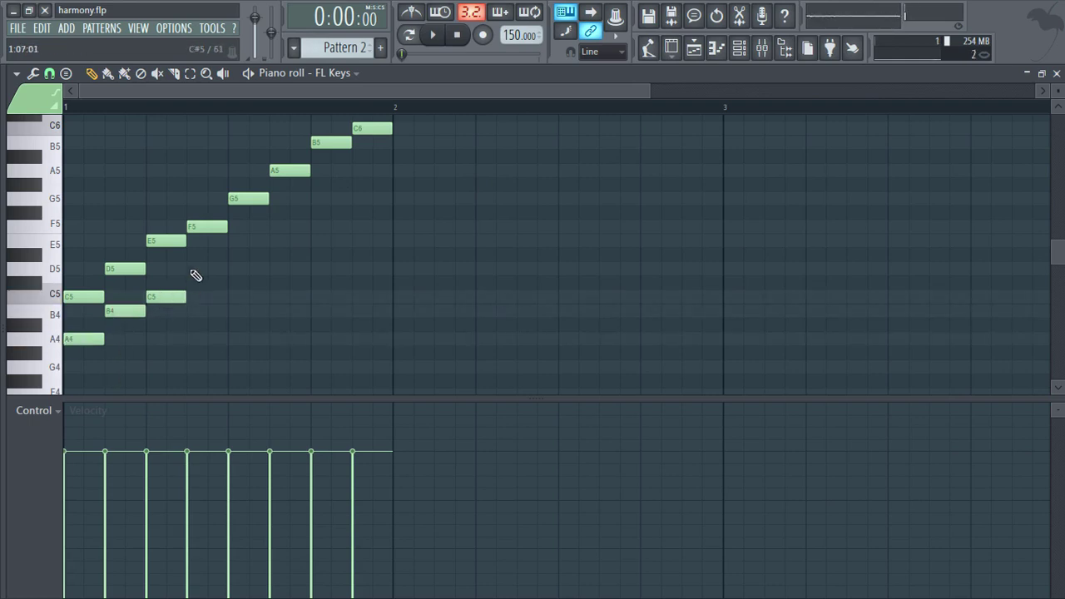
{"action": "left_click", "coordinate": [192, 270]}
{"action": "left_click", "coordinate": [239, 242]}
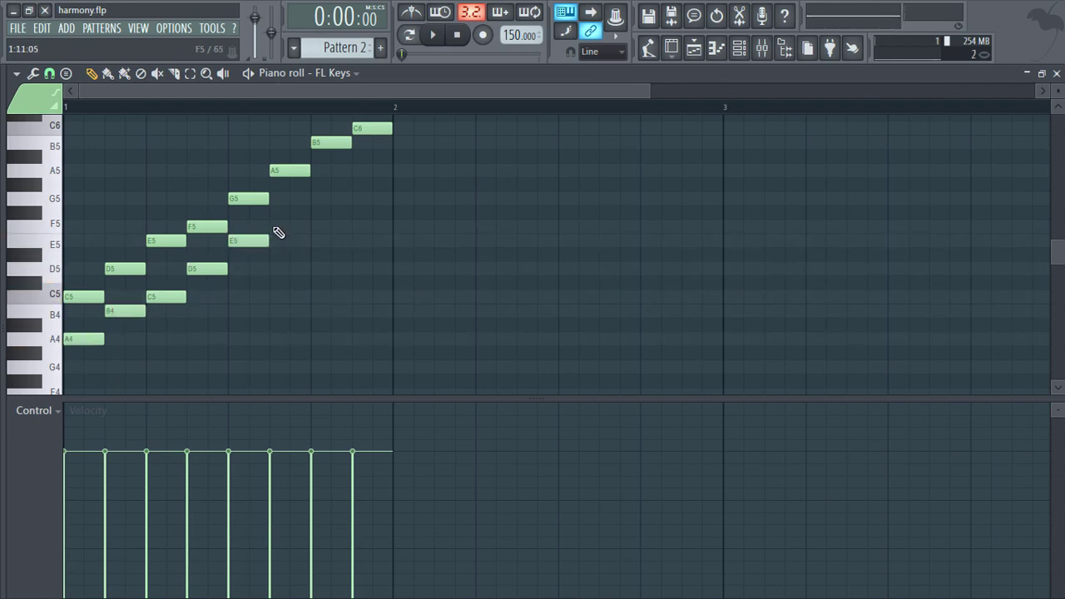
{"action": "left_click", "coordinate": [280, 228]}
{"action": "left_click", "coordinate": [323, 200]}
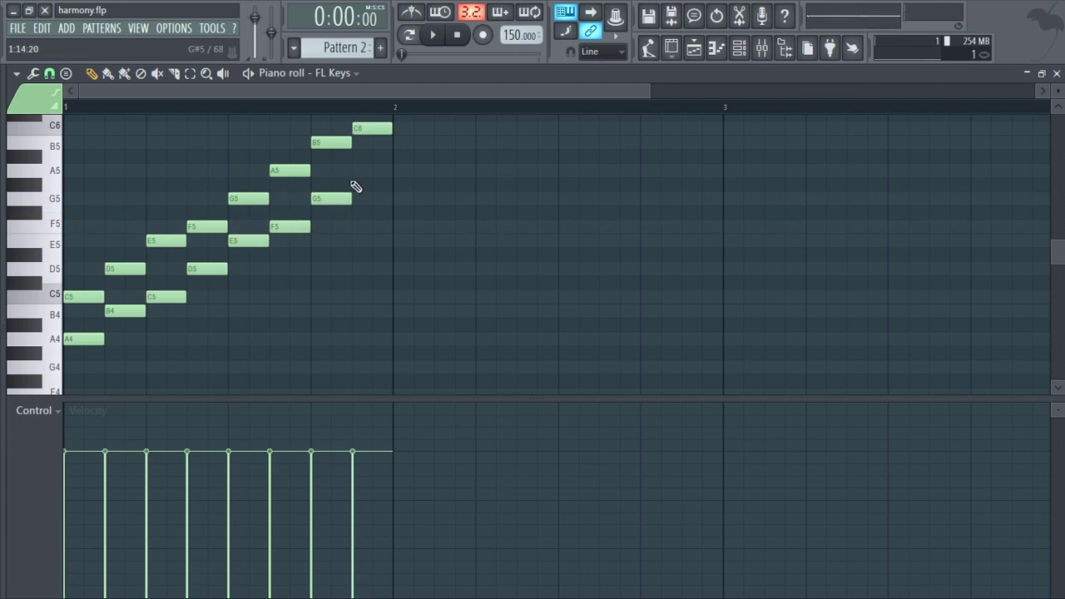
{"action": "left_click", "coordinate": [356, 172]}
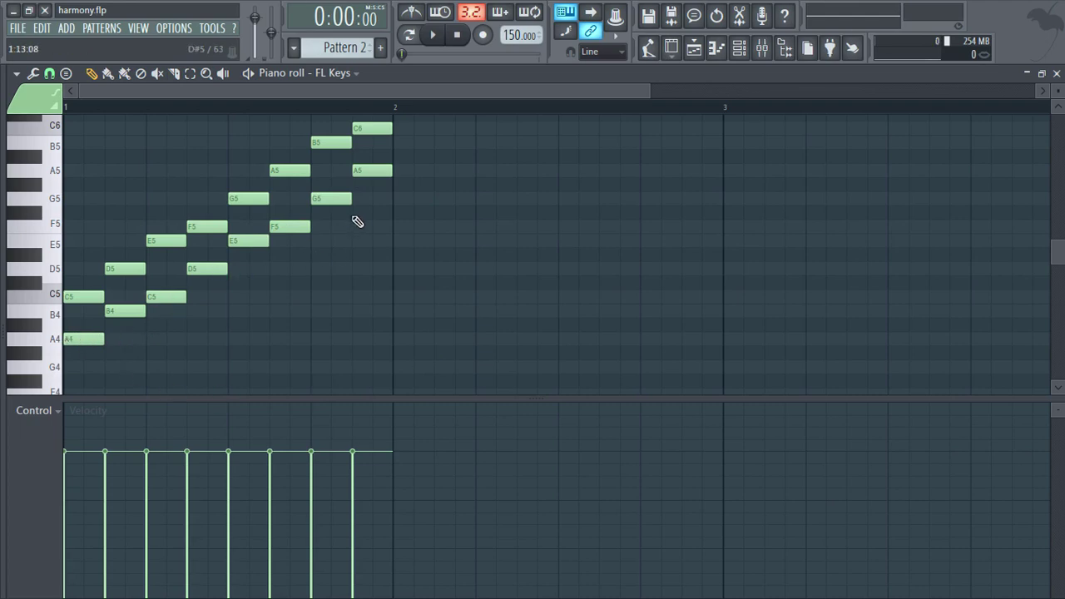
Step: Set the piano roll scale highlighting to root note A and Minor Natural (Aeolian)
{"action": "left_click", "coordinate": [18, 74]}
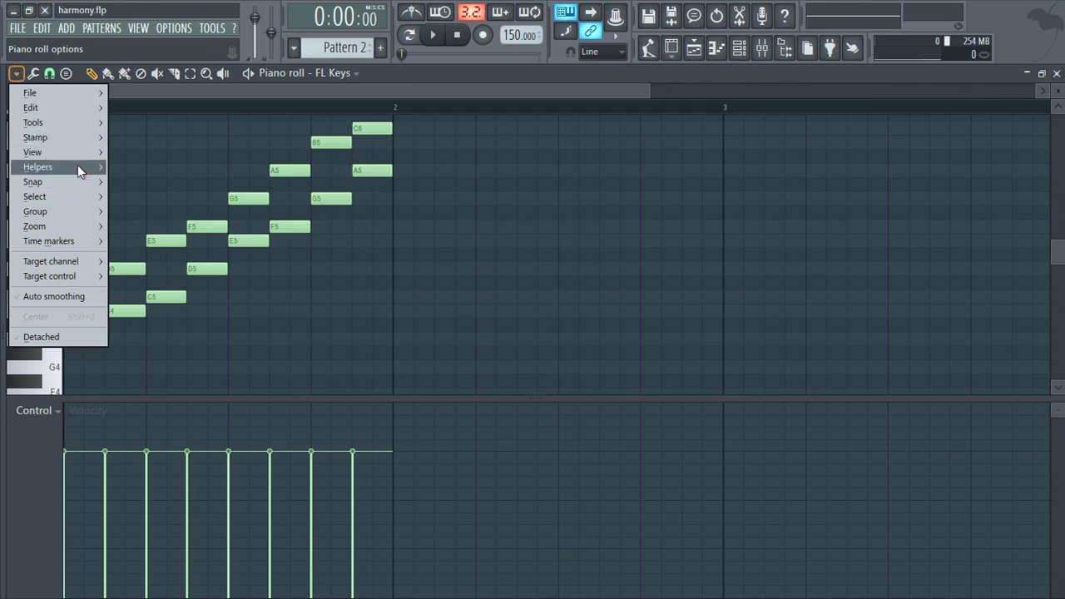
{"action": "mouse_move", "coordinate": [77, 165]}
{"action": "mouse_move", "coordinate": [179, 180]}
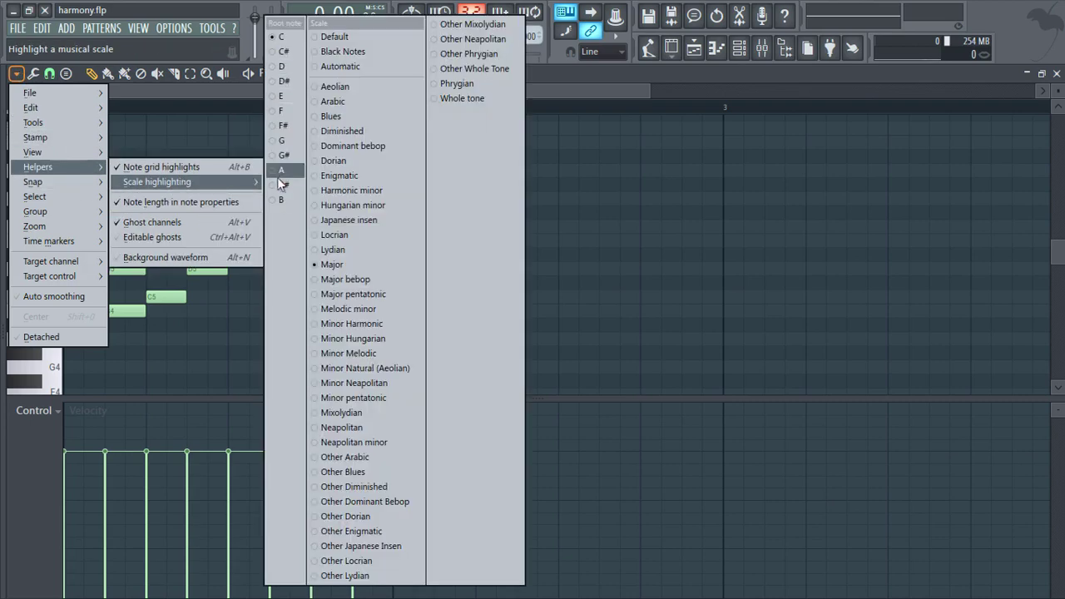
{"action": "left_click", "coordinate": [283, 170]}
{"action": "left_click", "coordinate": [17, 74]}
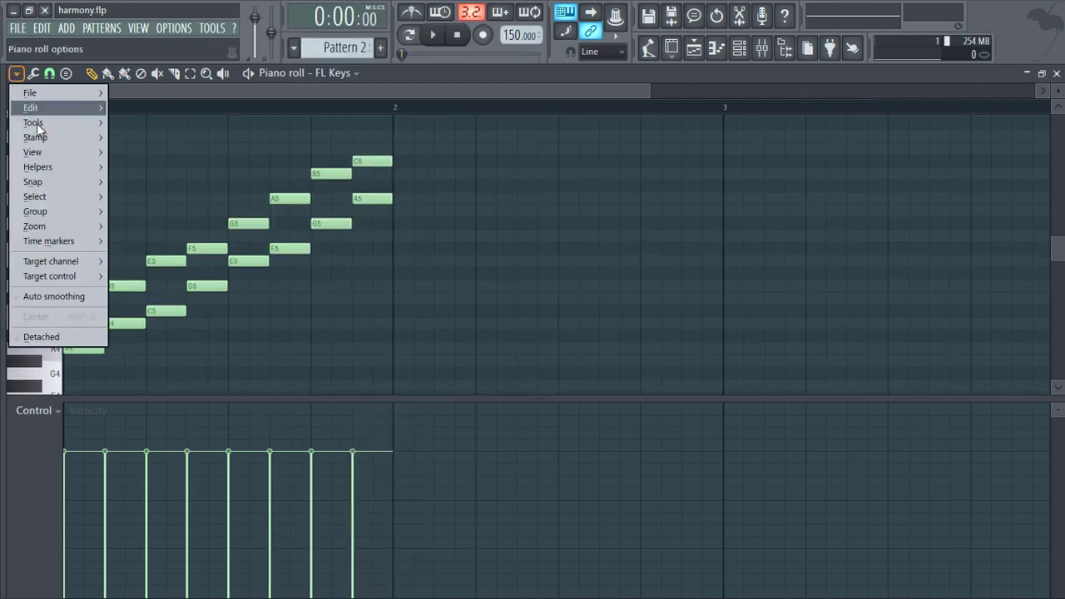
{"action": "mouse_move", "coordinate": [58, 173]}
{"action": "mouse_move", "coordinate": [183, 181]}
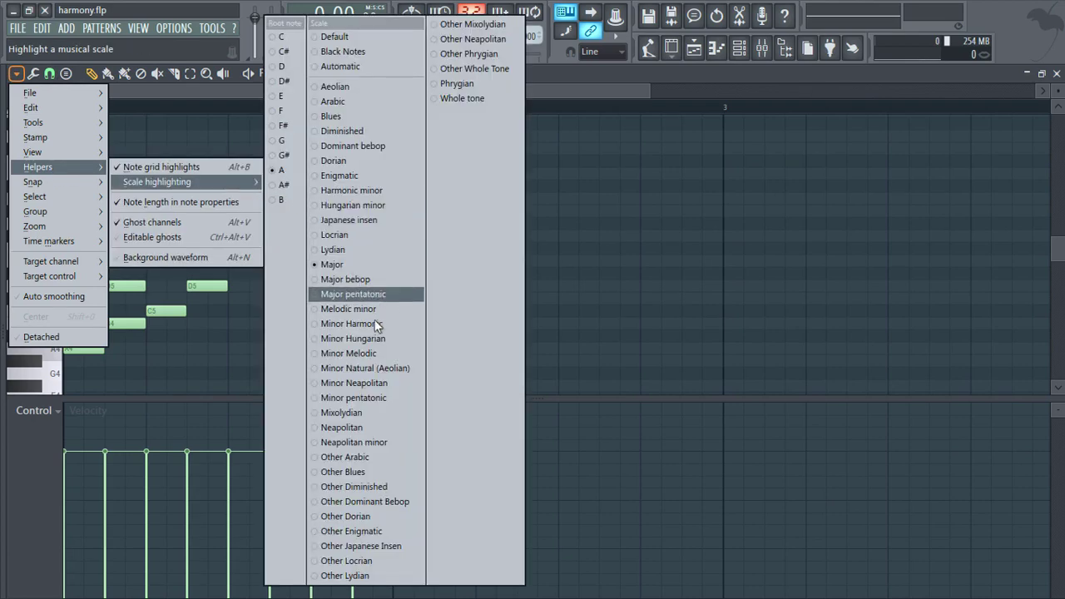
{"action": "left_click", "coordinate": [389, 370]}
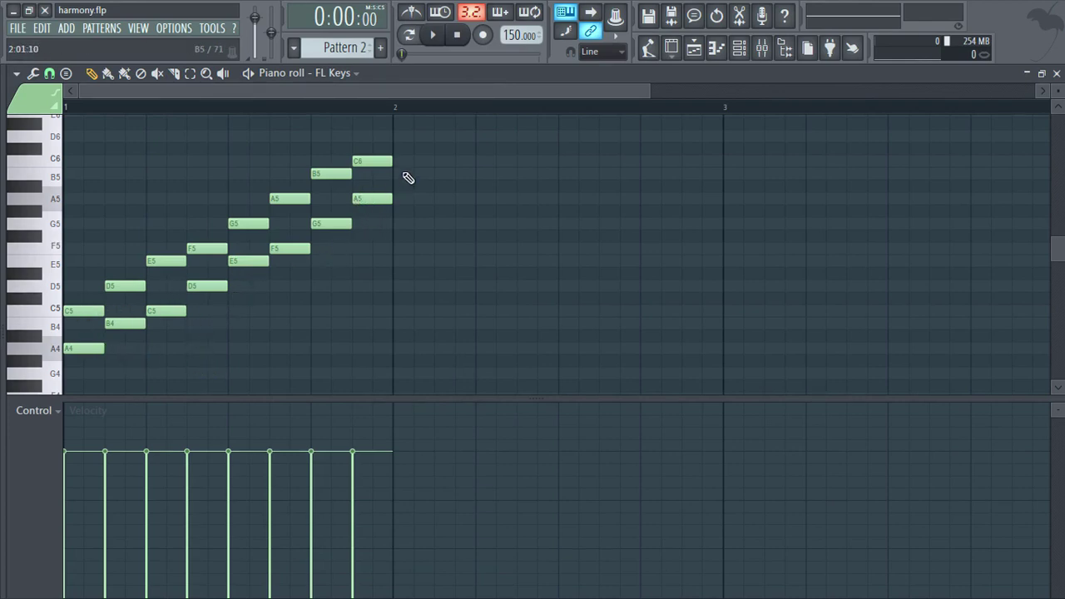
Step: Set the piano roll scale highlighting back to root note C and Major
{"action": "left_click", "coordinate": [16, 73]}
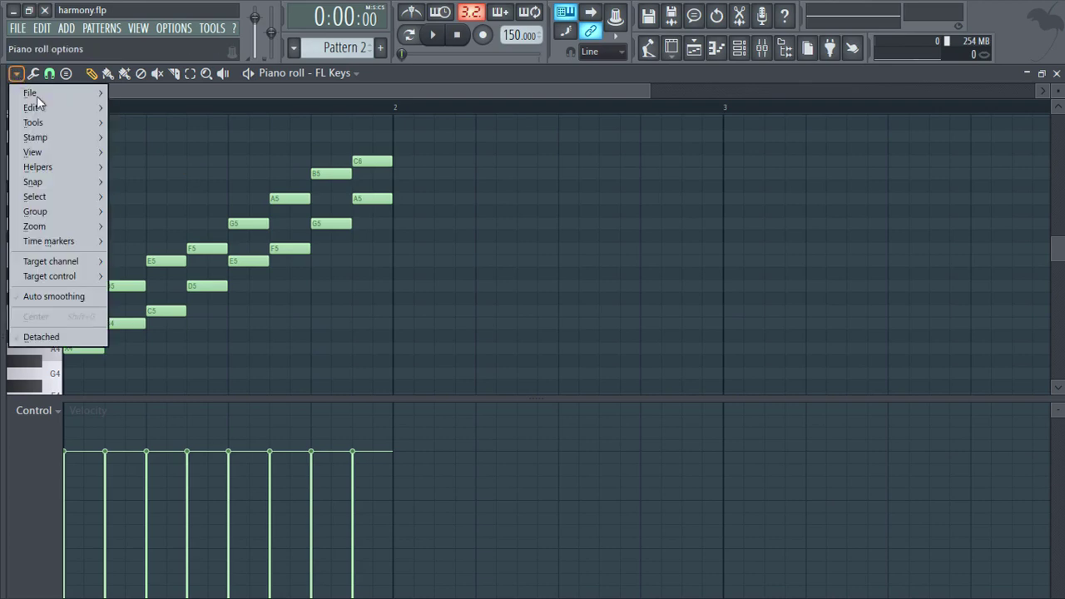
{"action": "mouse_move", "coordinate": [76, 171]}
{"action": "mouse_move", "coordinate": [175, 180]}
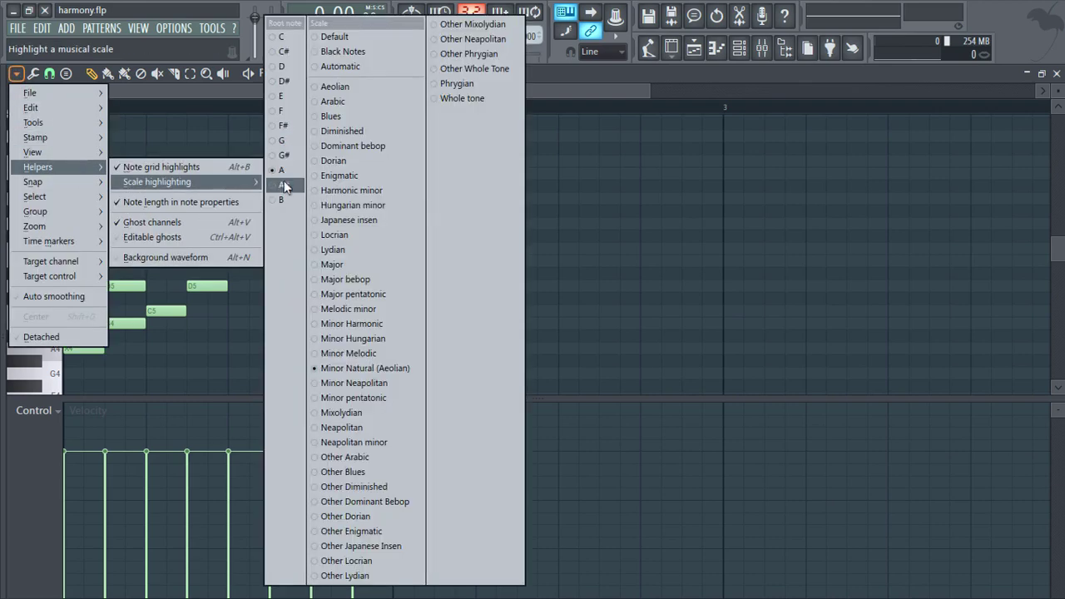
{"action": "left_click", "coordinate": [283, 37]}
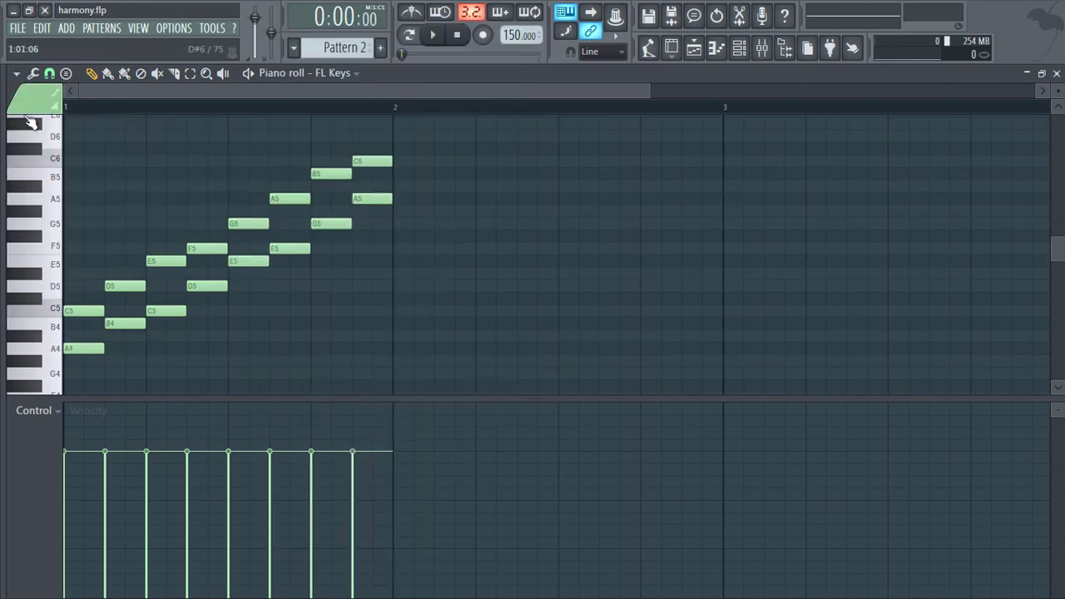
{"action": "left_click", "coordinate": [16, 74]}
{"action": "mouse_move", "coordinate": [76, 170]}
{"action": "mouse_move", "coordinate": [223, 183]}
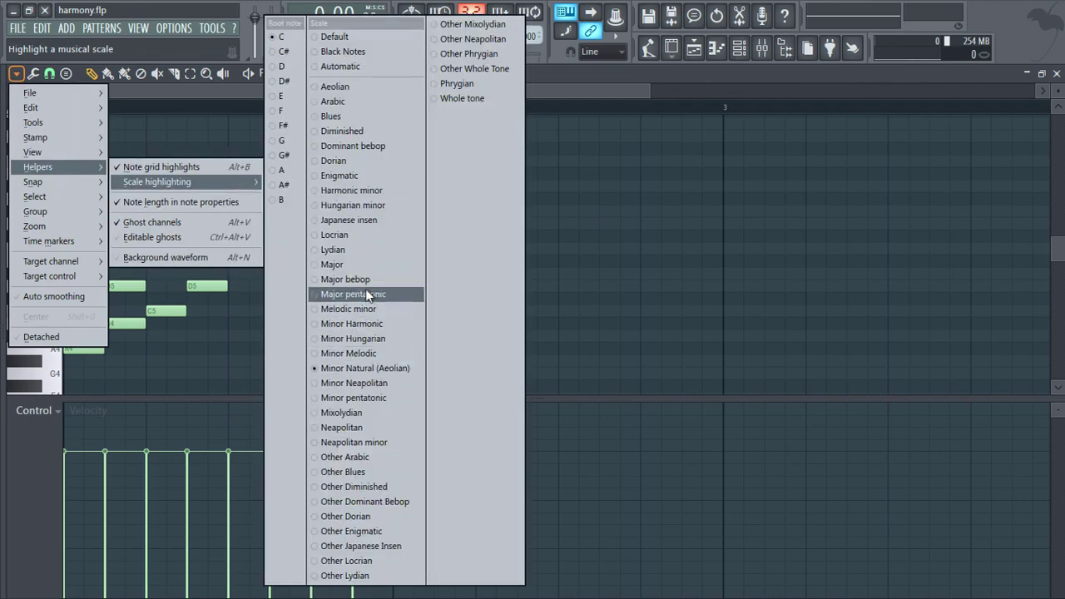
{"action": "left_click", "coordinate": [365, 265]}
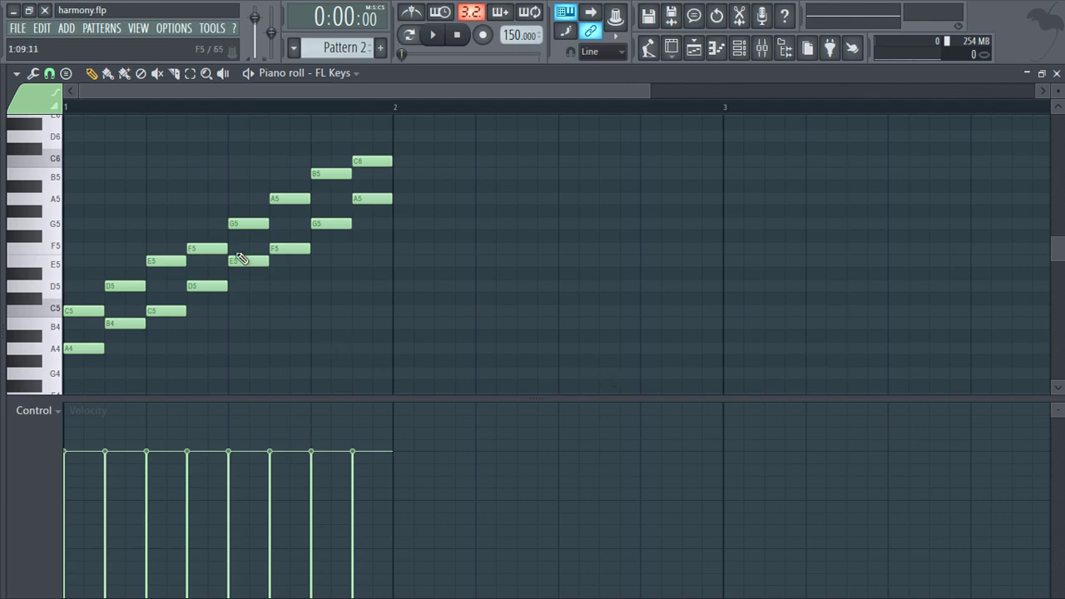
Step: Play back the scale with its lower harmony, stop playback and look over the harmony notes
{"action": "left_click", "coordinate": [435, 37]}
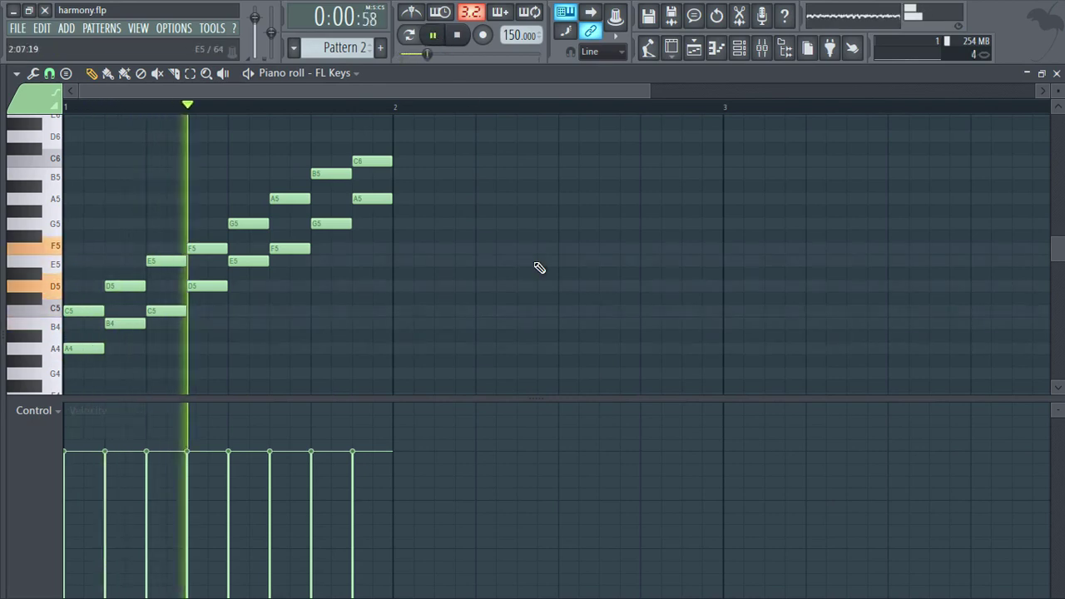
{"action": "left_click", "coordinate": [457, 36]}
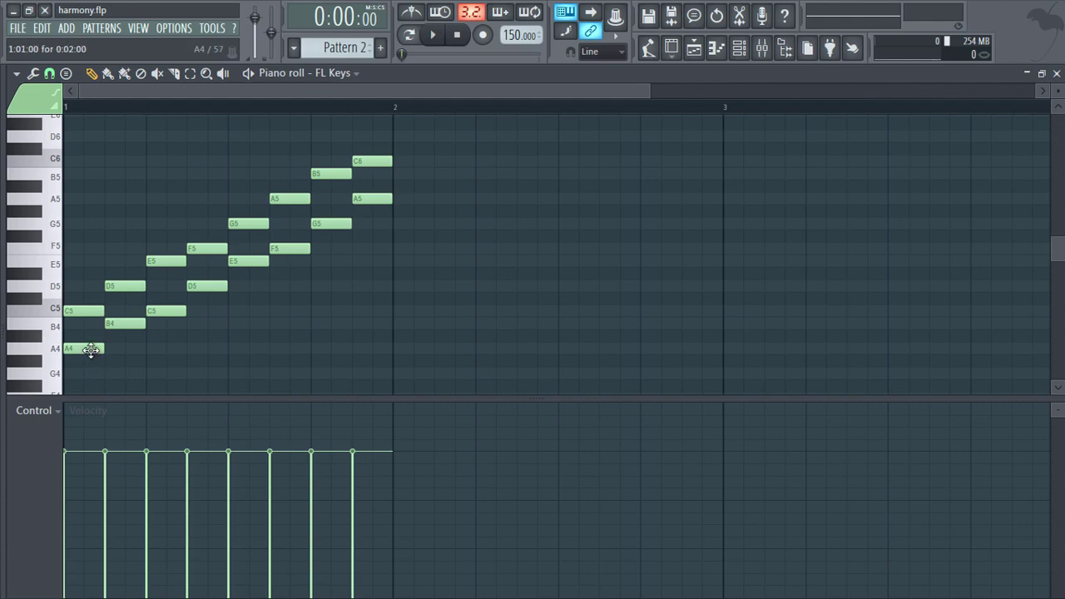
{"action": "scroll", "coordinate": [129, 327], "scroll_direction": "down", "scroll_amount": 1}
{"action": "scroll", "coordinate": [131, 327], "scroll_direction": "down", "scroll_amount": 1}
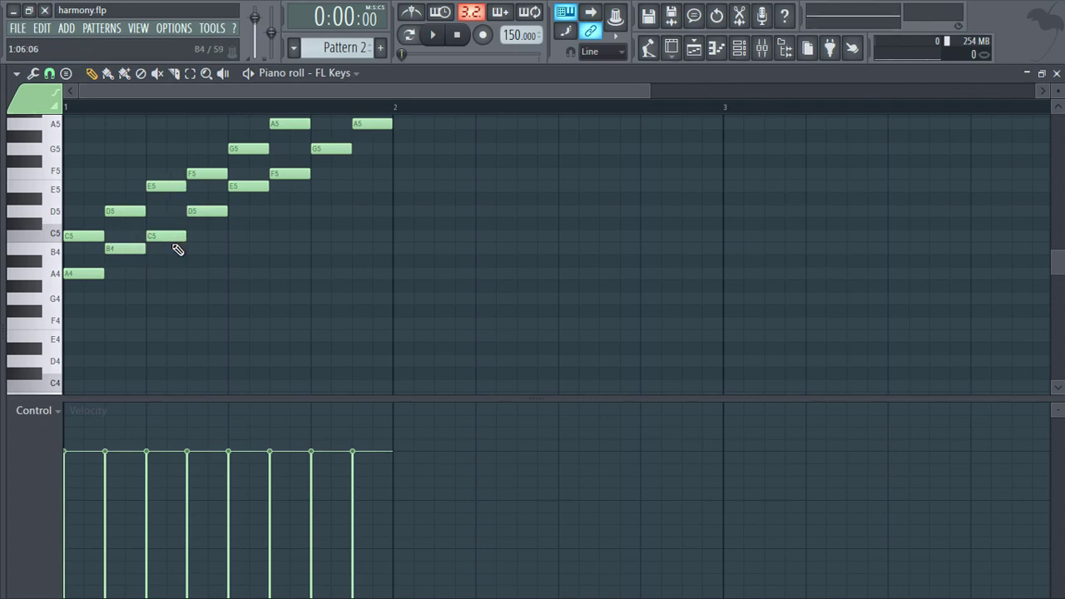
{"action": "scroll", "coordinate": [317, 243], "scroll_direction": "up", "scroll_amount": 2}
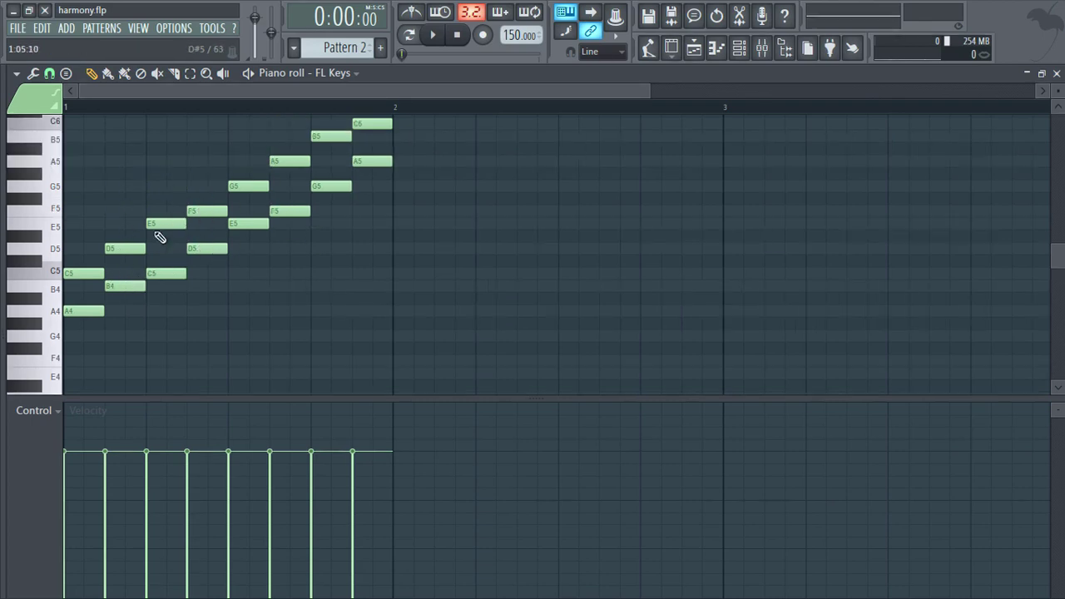
Step: Delete all eight harmony notes below the C major scale, from A5 down to A4
{"action": "scroll", "coordinate": [269, 185], "scroll_direction": "up", "scroll_amount": 2}
{"action": "right_click", "coordinate": [376, 198]}
{"action": "right_click", "coordinate": [345, 223]}
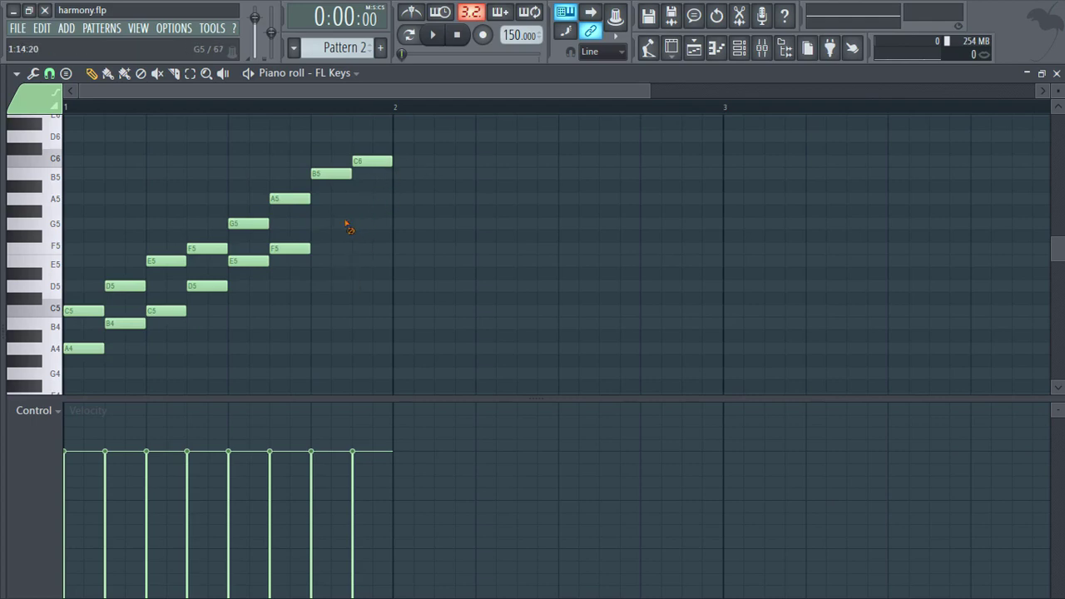
{"action": "right_click", "coordinate": [287, 250]}
{"action": "right_click", "coordinate": [249, 262]}
{"action": "right_click", "coordinate": [218, 288]}
{"action": "right_click", "coordinate": [166, 311]}
{"action": "right_click", "coordinate": [125, 323]}
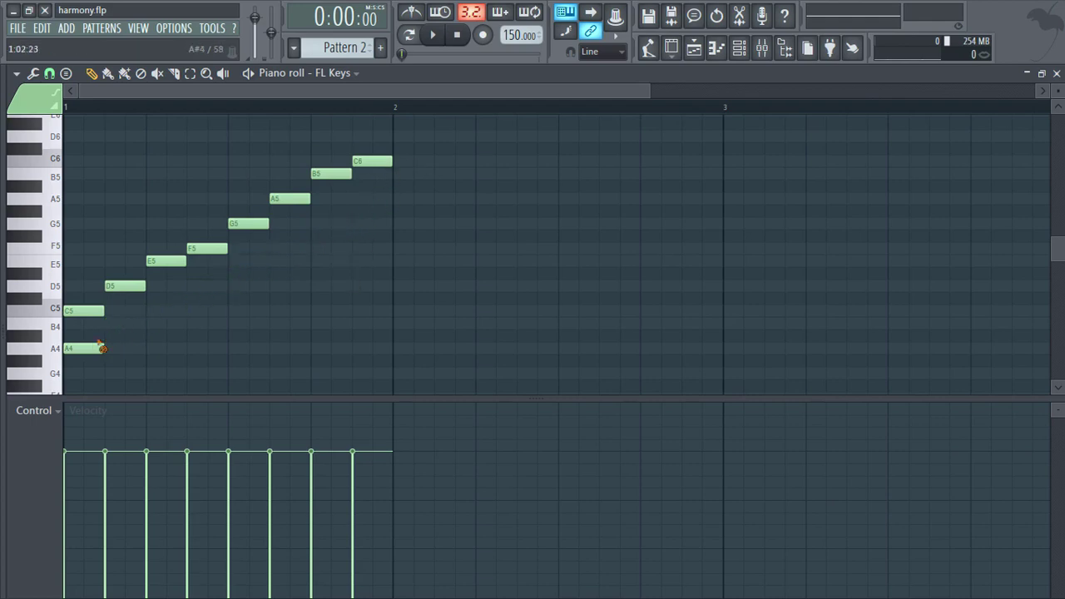
{"action": "right_click", "coordinate": [92, 348]}
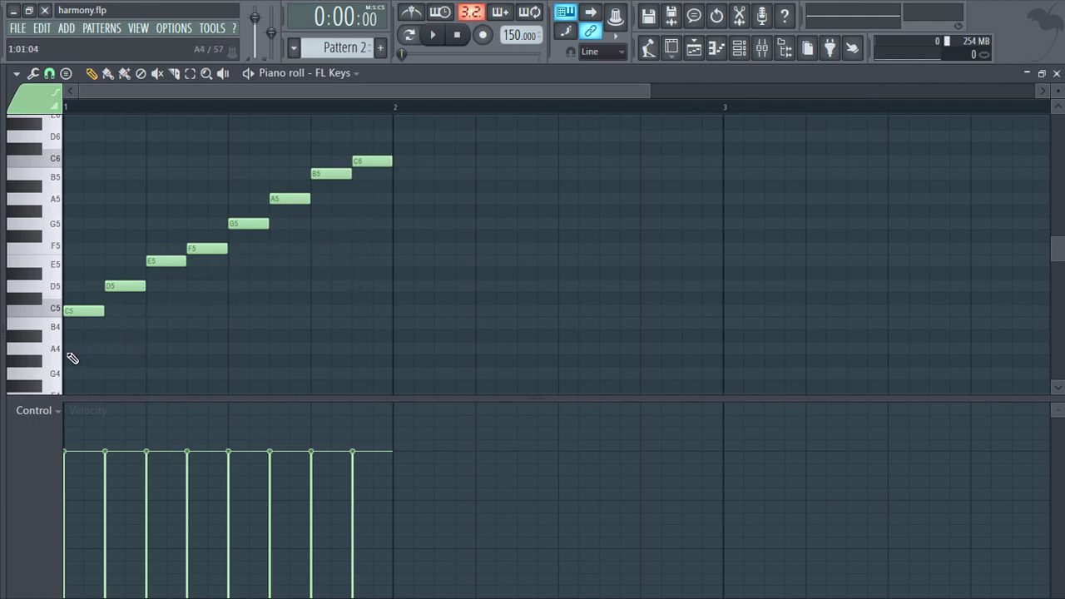
Step: Add a harmony note a third above each C major scale note, from E5 up to E6, and play back the result
{"action": "left_click", "coordinate": [72, 267]}
{"action": "left_click", "coordinate": [113, 249]}
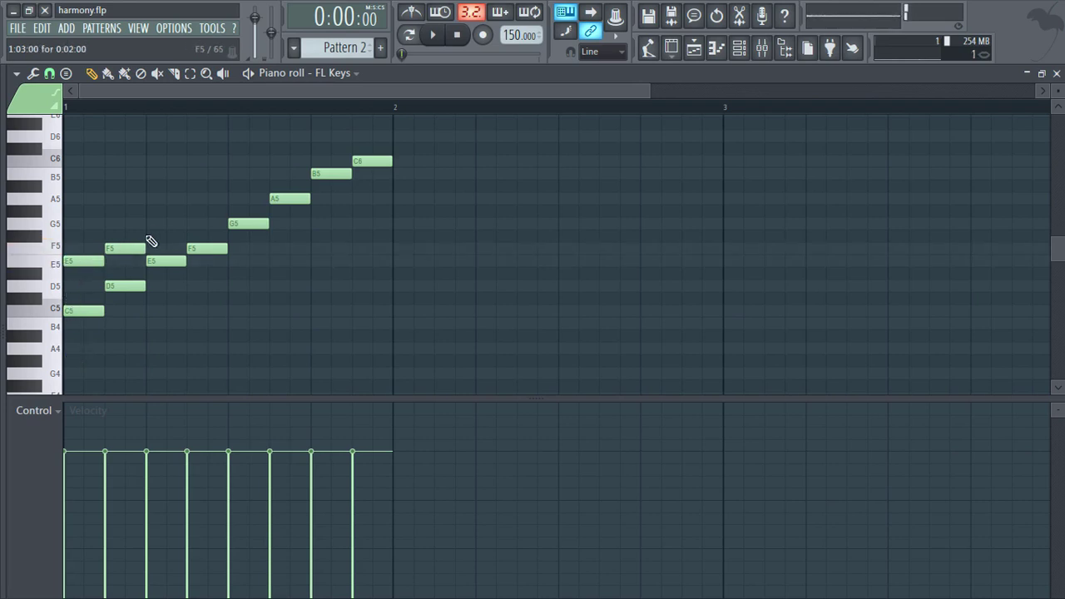
{"action": "left_click", "coordinate": [156, 223]}
{"action": "left_click", "coordinate": [197, 199]}
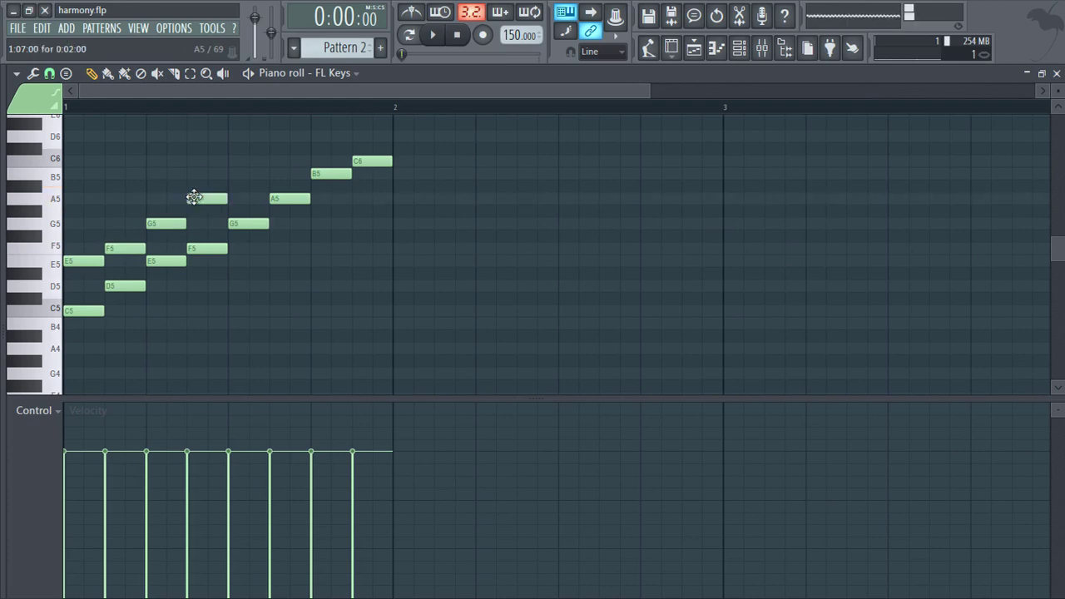
{"action": "left_click", "coordinate": [244, 174]}
{"action": "scroll", "coordinate": [297, 202], "scroll_direction": "up", "scroll_amount": 1}
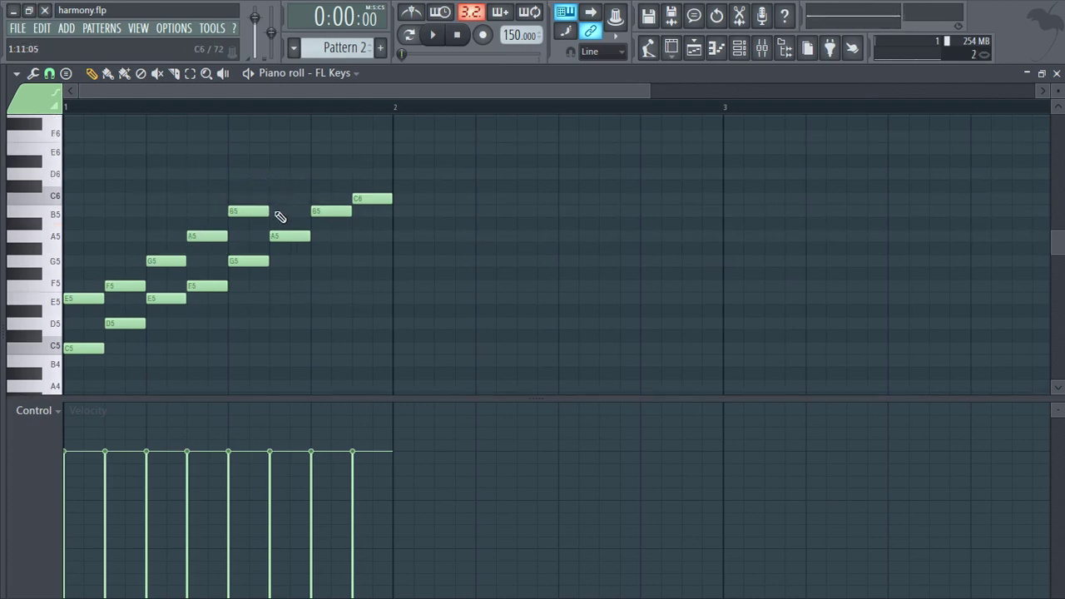
{"action": "left_click", "coordinate": [279, 200]}
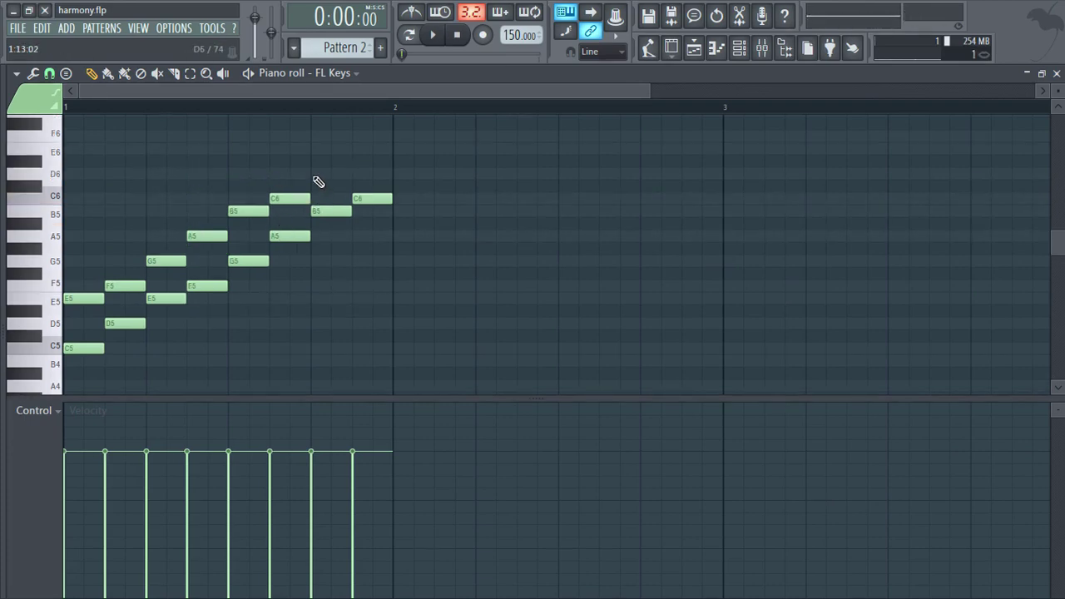
{"action": "left_click", "coordinate": [319, 174]}
{"action": "left_click", "coordinate": [362, 150]}
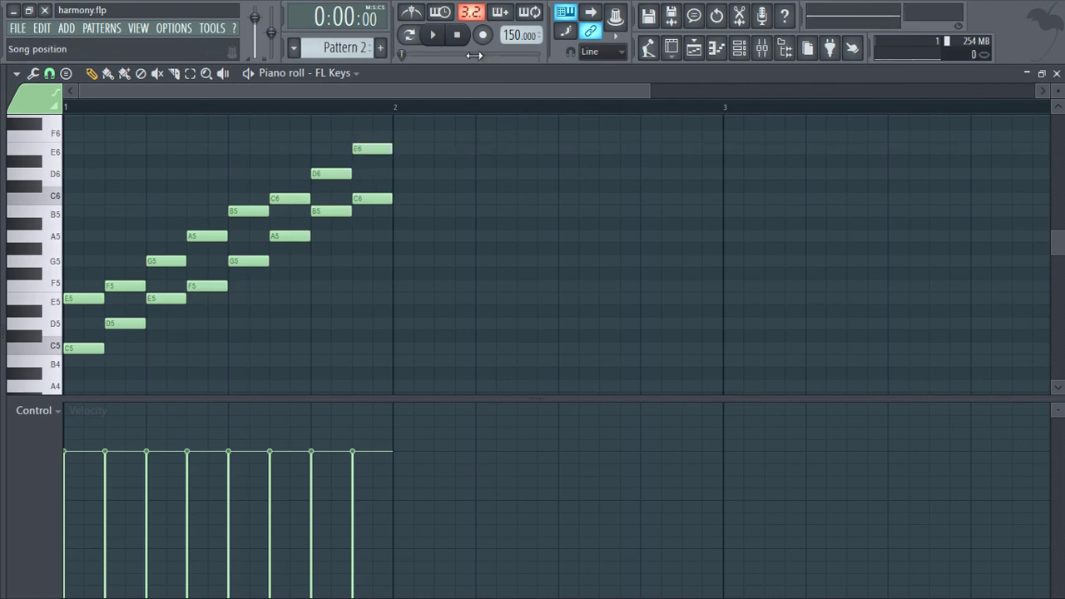
{"action": "left_click", "coordinate": [433, 35]}
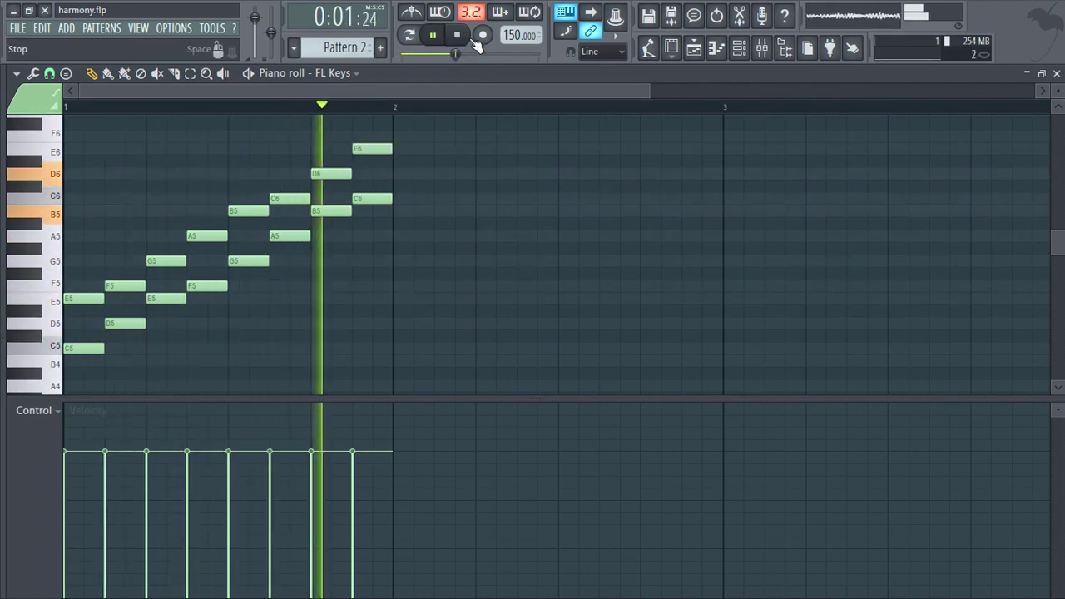
{"action": "key", "text": "space"}
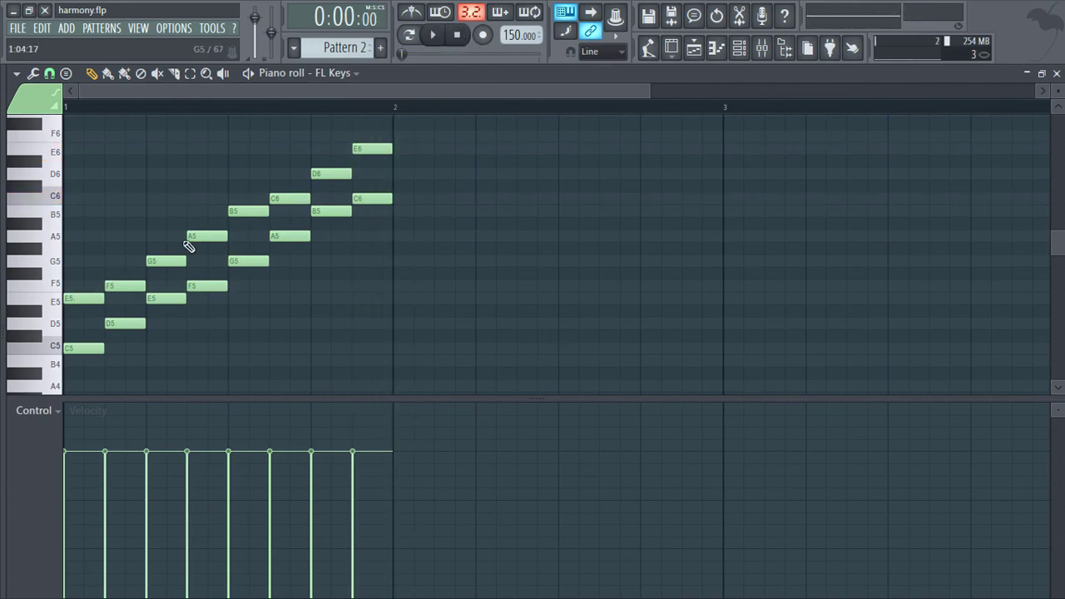
Step: Delete all eight harmony notes a third above the scale, from E6 down to E5
{"action": "right_click", "coordinate": [374, 148]}
{"action": "right_click", "coordinate": [337, 173]}
{"action": "right_click", "coordinate": [278, 198]}
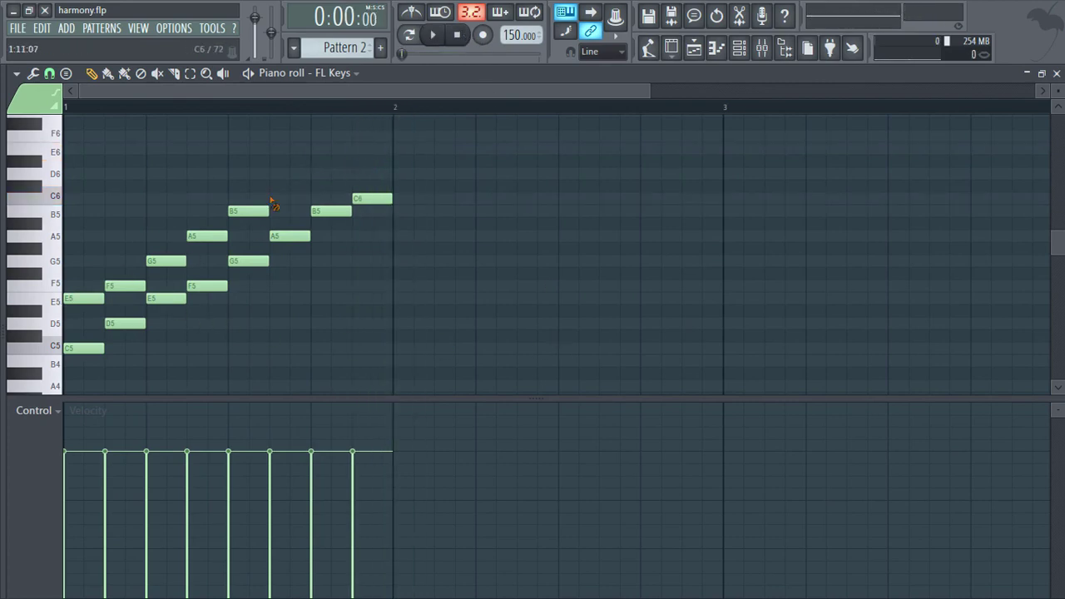
{"action": "right_click", "coordinate": [243, 211]}
{"action": "right_click", "coordinate": [206, 235]}
{"action": "right_click", "coordinate": [165, 260]}
{"action": "right_click", "coordinate": [124, 286]}
{"action": "right_click", "coordinate": [91, 300]}
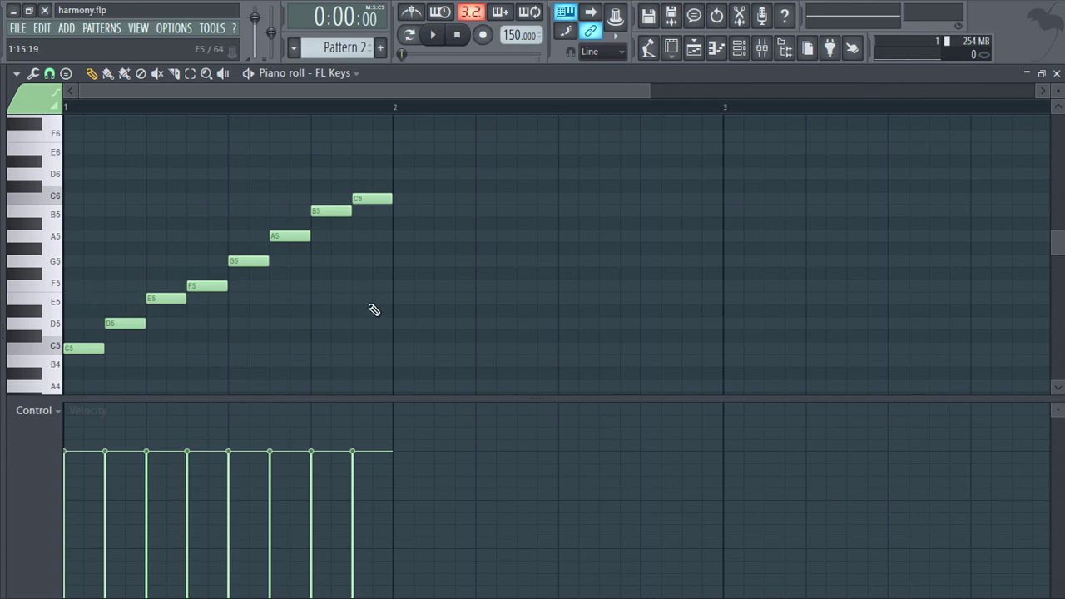
Step: Add a harmony note a fourth above each scale note: F5, G5, A5, B5, C6, D6, E6 and F6
{"action": "left_click", "coordinate": [71, 287]}
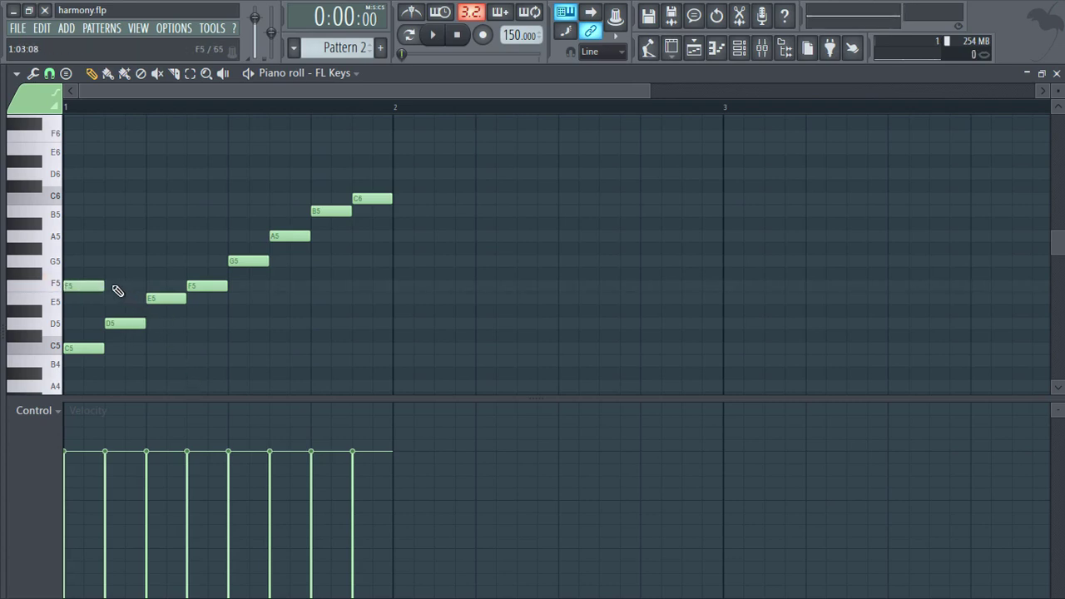
{"action": "left_click", "coordinate": [116, 262]}
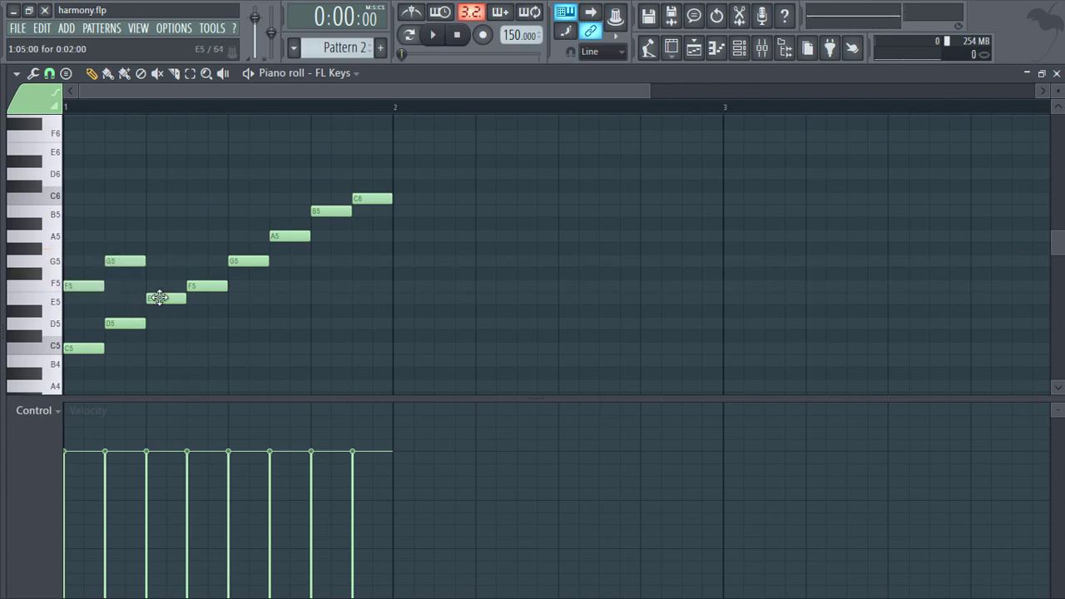
{"action": "left_click", "coordinate": [155, 237]}
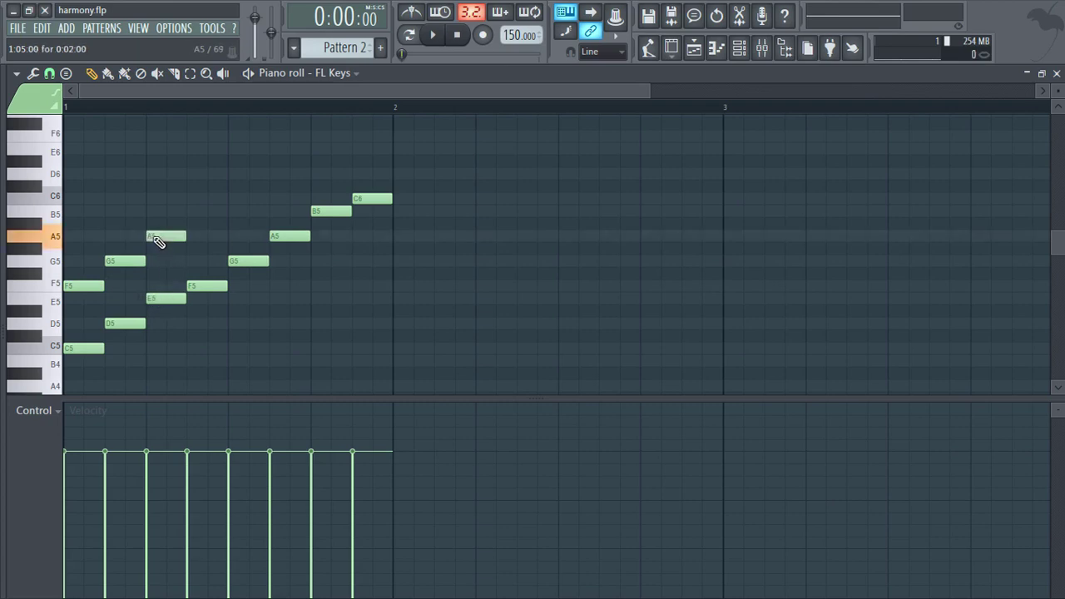
{"action": "left_click", "coordinate": [193, 211]}
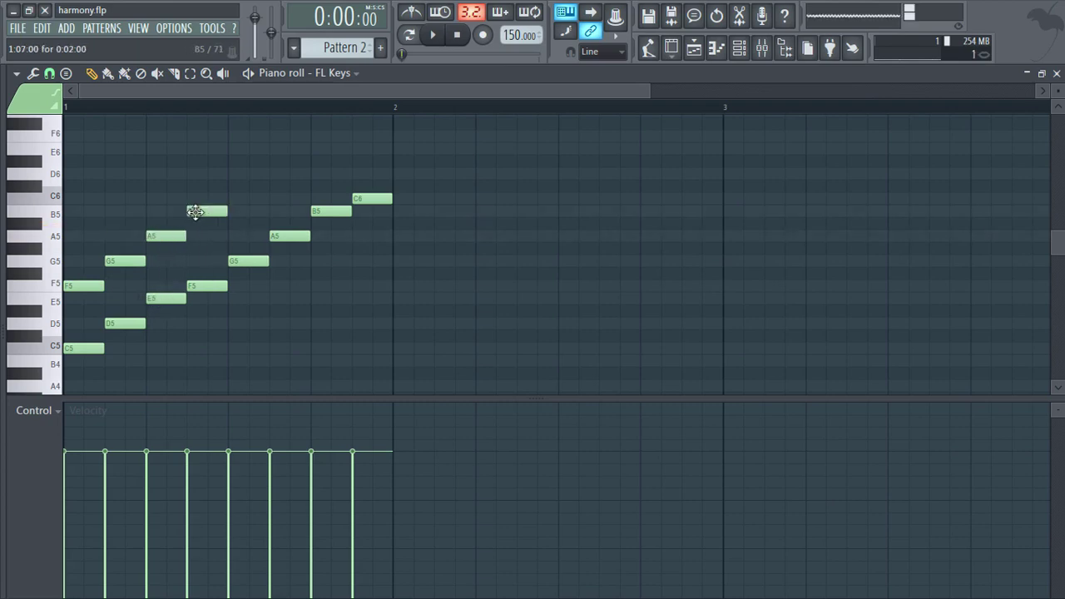
{"action": "left_click", "coordinate": [235, 199]}
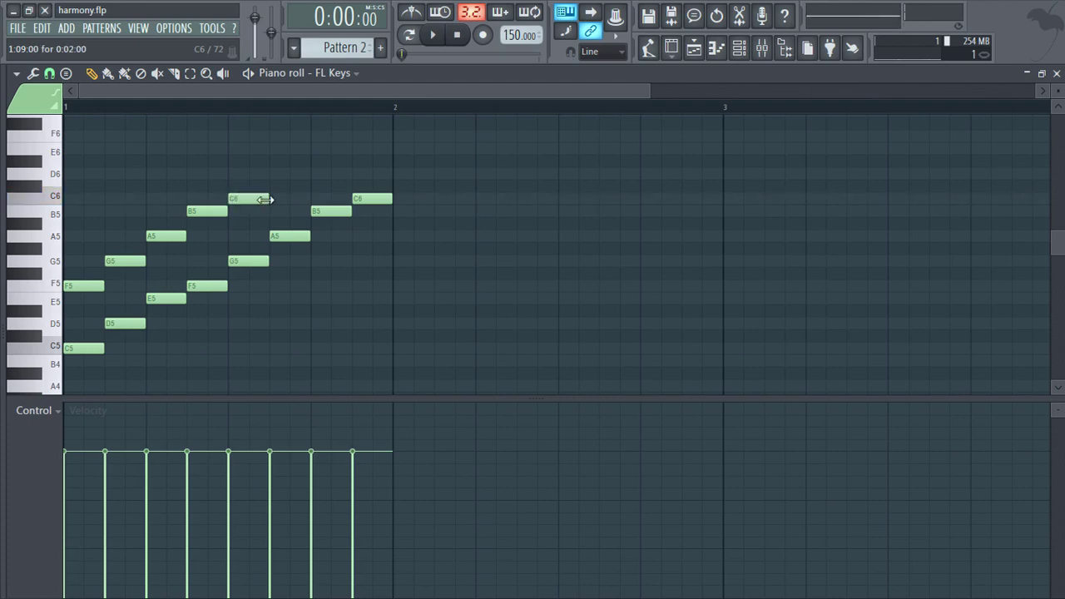
{"action": "left_click", "coordinate": [278, 174]}
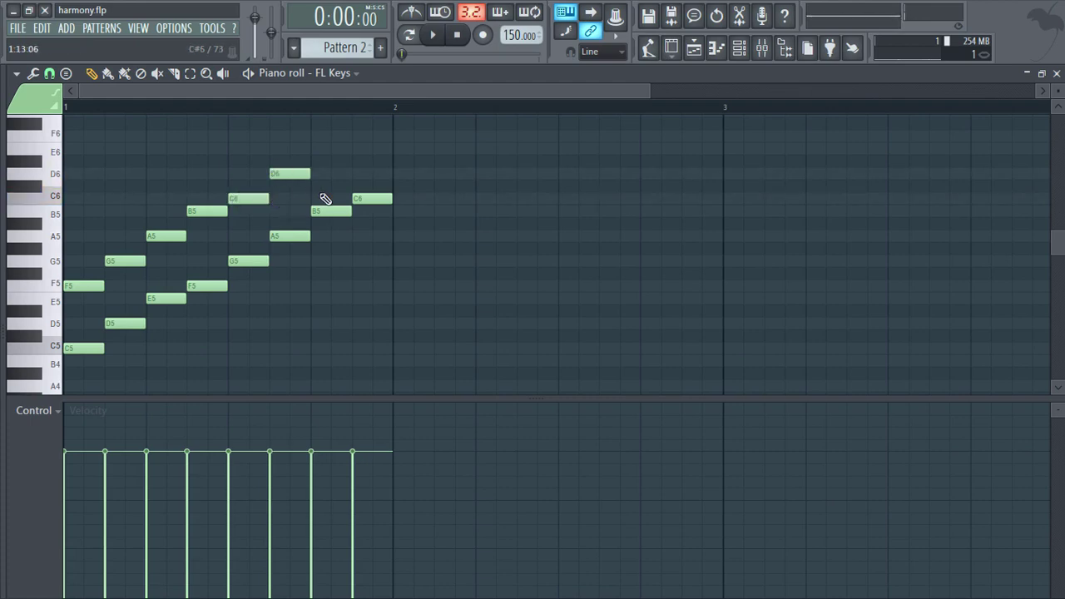
{"action": "left_click", "coordinate": [320, 149]}
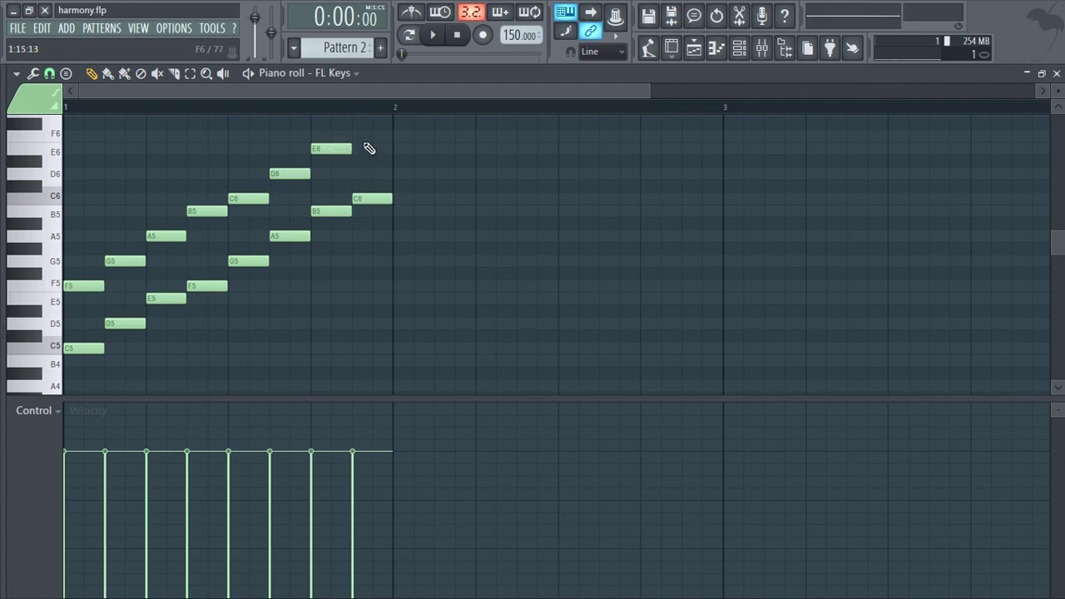
{"action": "left_click", "coordinate": [360, 135]}
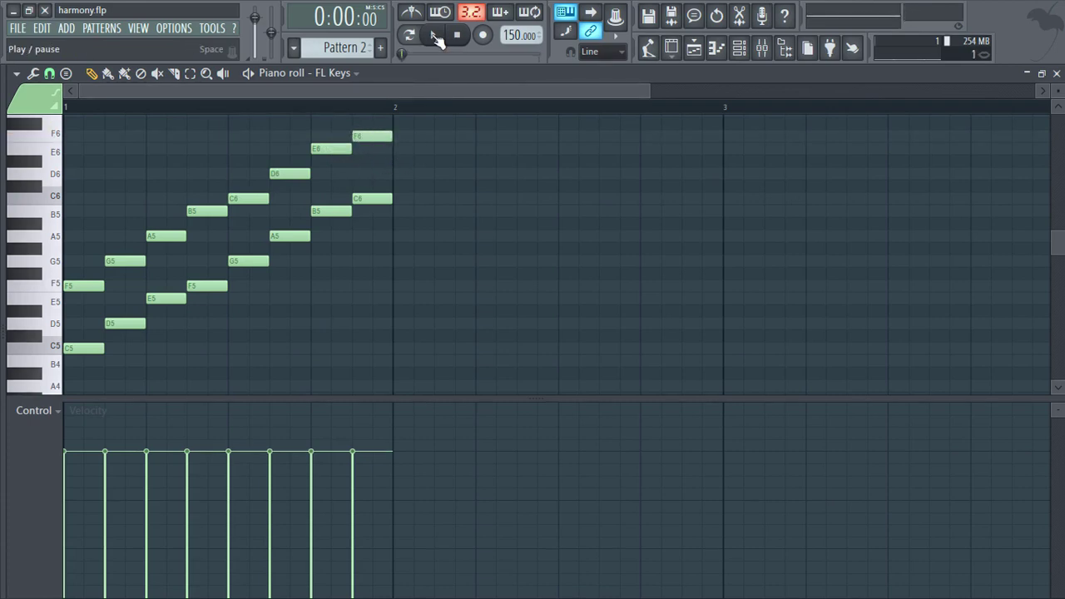
Step: Play back the scale with its fourth-above harmony twice, stopping playback each time
{"action": "left_click", "coordinate": [435, 36]}
{"action": "left_click", "coordinate": [457, 38]}
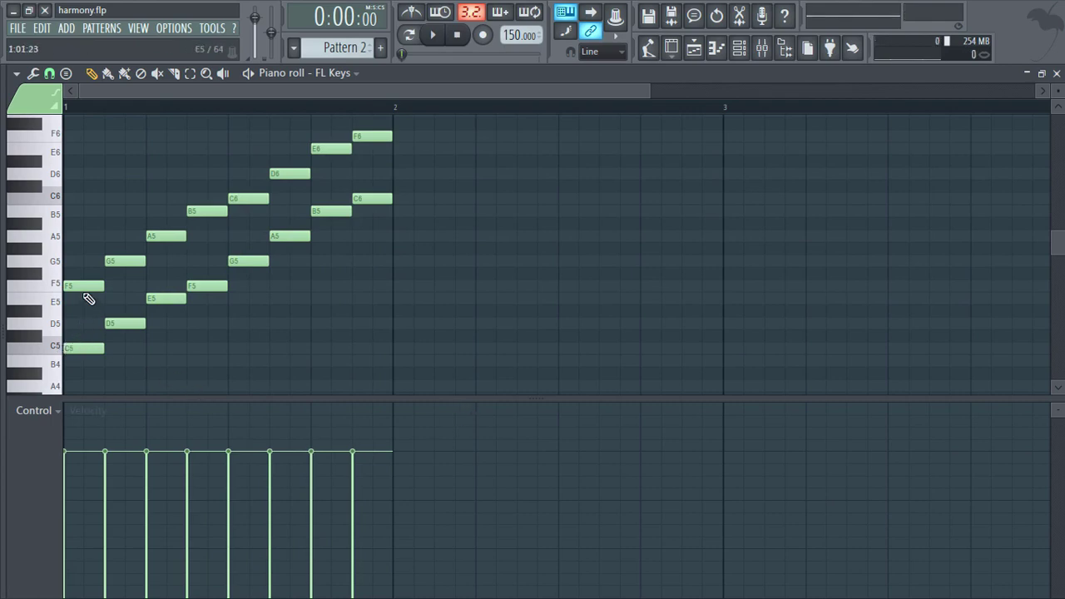
{"action": "scroll", "coordinate": [88, 298], "scroll_direction": "up", "scroll_amount": 1}
{"action": "left_click", "coordinate": [434, 36]}
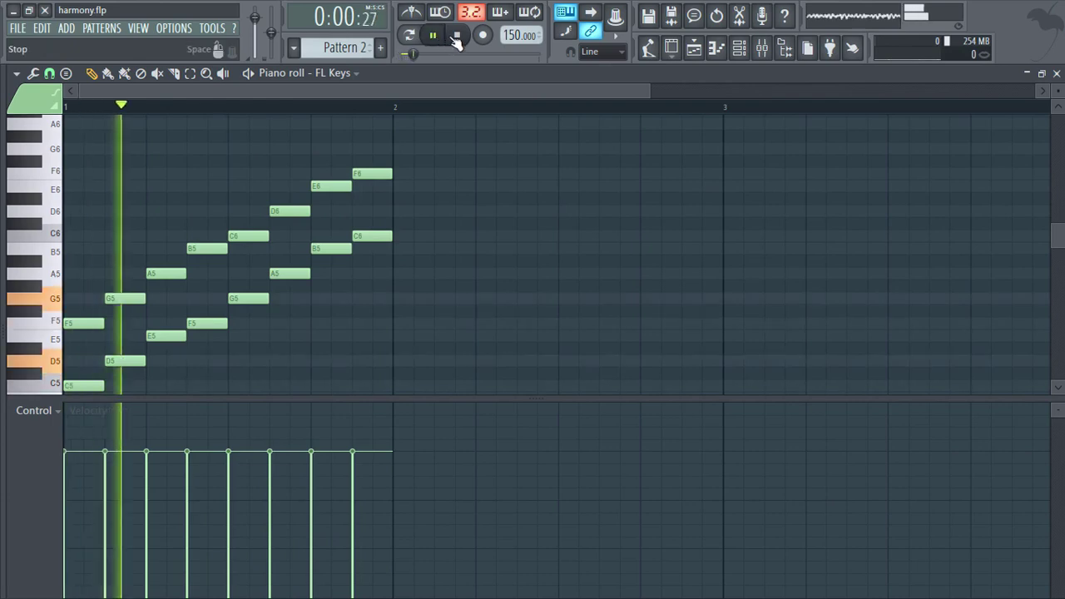
{"action": "left_click", "coordinate": [456, 37]}
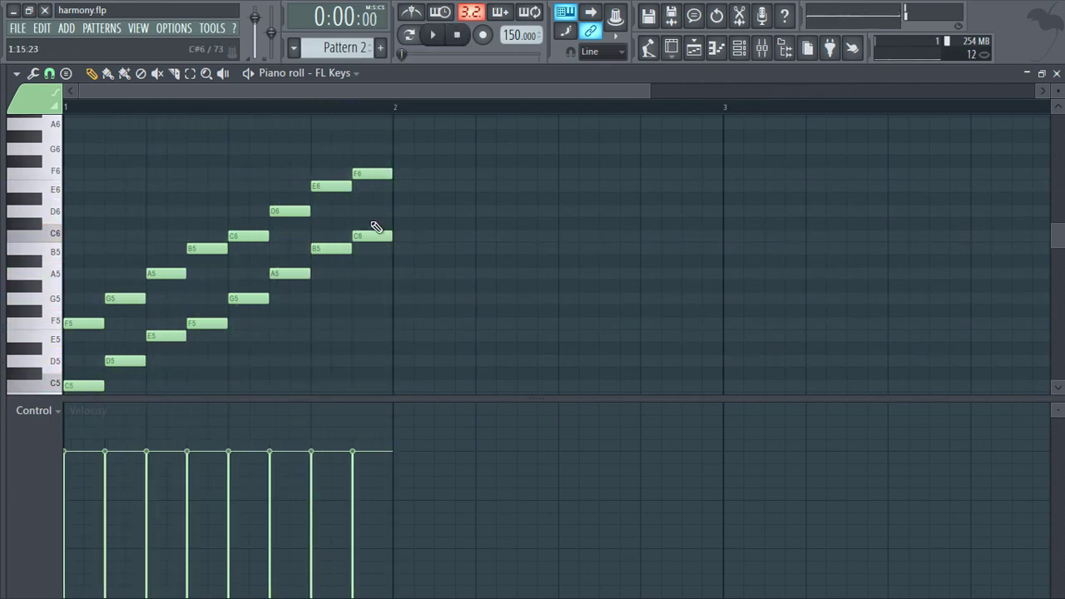
Step: Delete all eight harmony notes a fourth above the scale, from F6 down to F5
{"action": "right_click", "coordinate": [369, 174]}
{"action": "right_click", "coordinate": [333, 185]}
{"action": "right_click", "coordinate": [289, 210]}
{"action": "right_click", "coordinate": [248, 236]}
{"action": "right_click", "coordinate": [207, 248]}
{"action": "right_click", "coordinate": [166, 273]}
{"action": "right_click", "coordinate": [125, 298]}
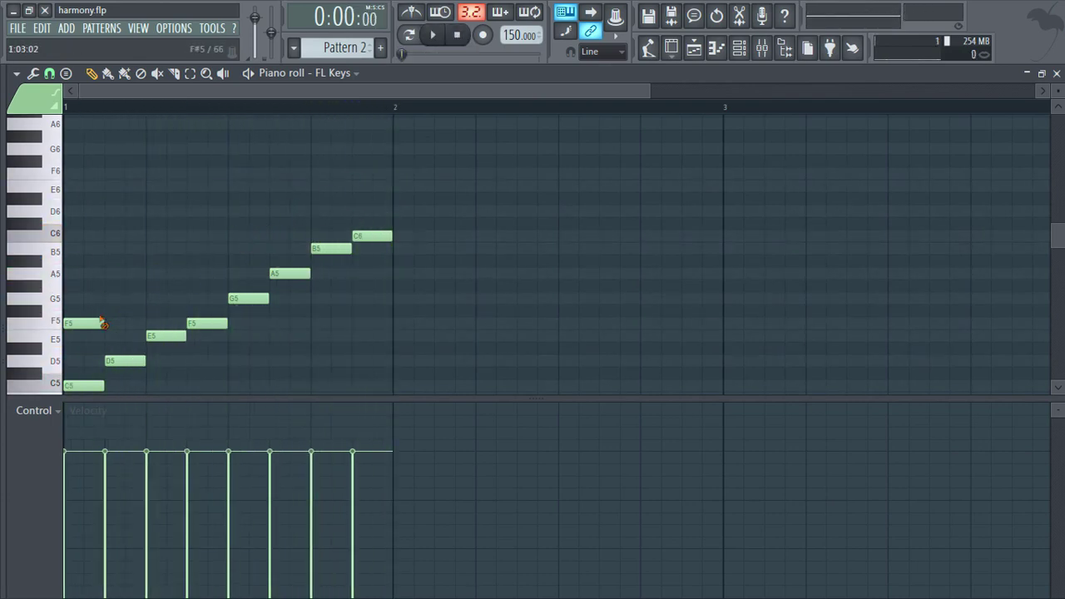
{"action": "right_click", "coordinate": [101, 324]}
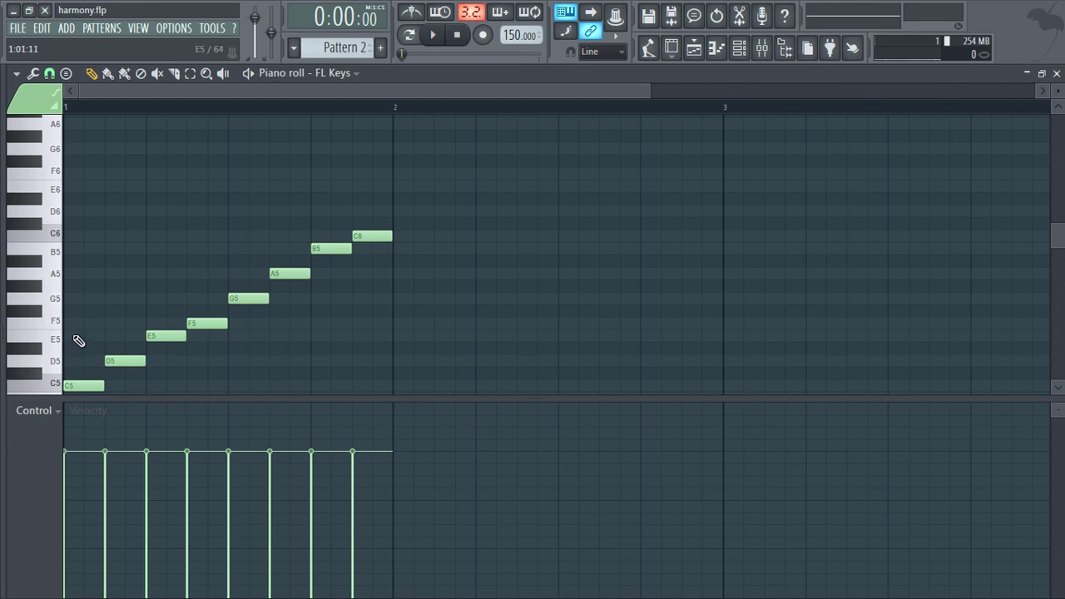
Step: Add a harmony note a sixth above each scale note, from A5 up to A6, and play back the result
{"action": "left_click", "coordinate": [70, 273]}
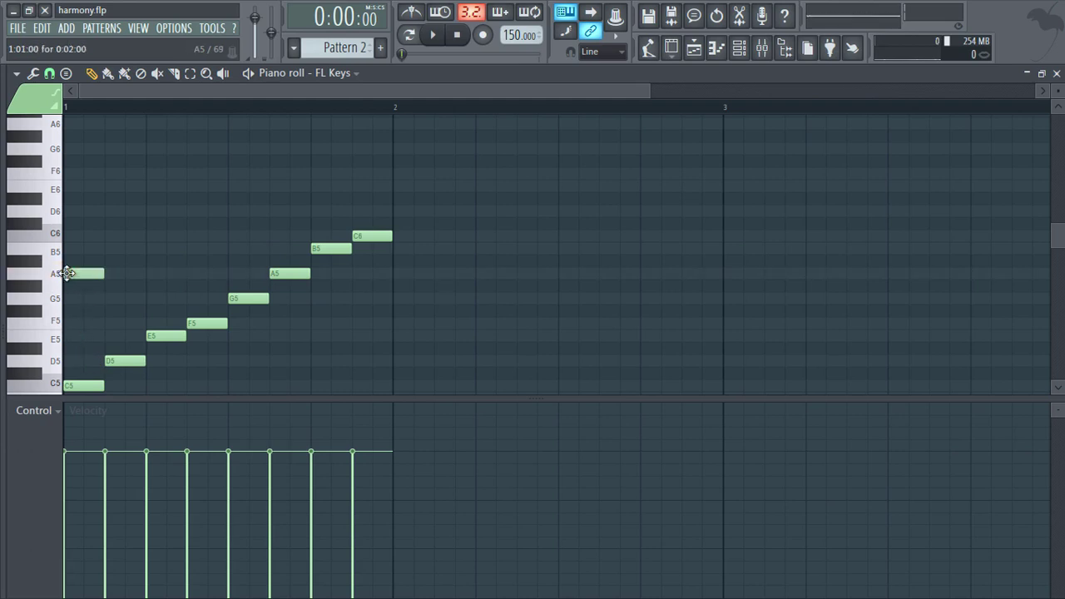
{"action": "left_click", "coordinate": [112, 249]}
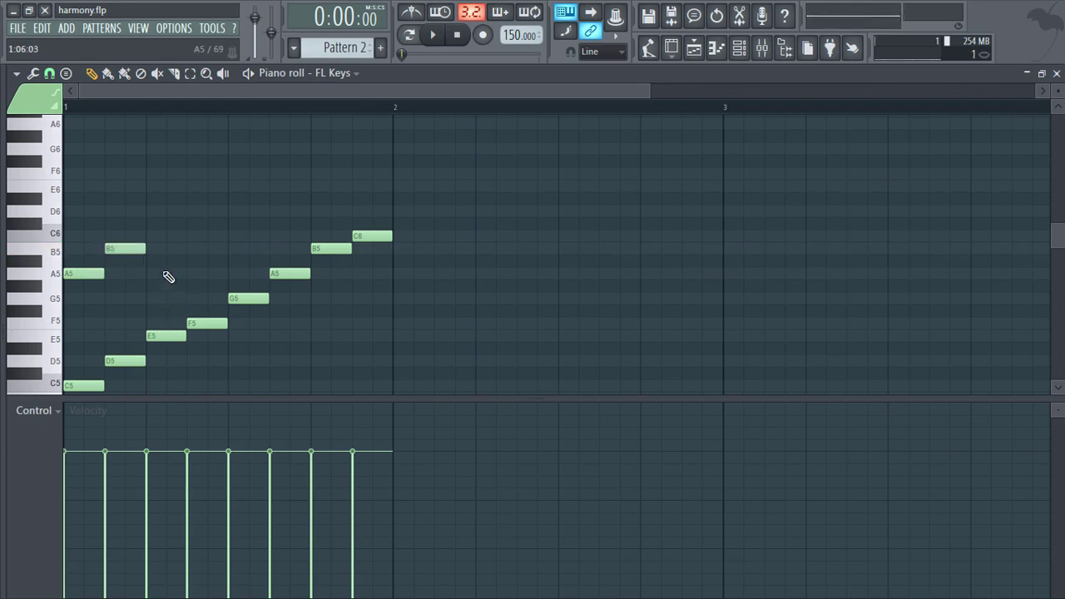
{"action": "left_click", "coordinate": [151, 237]}
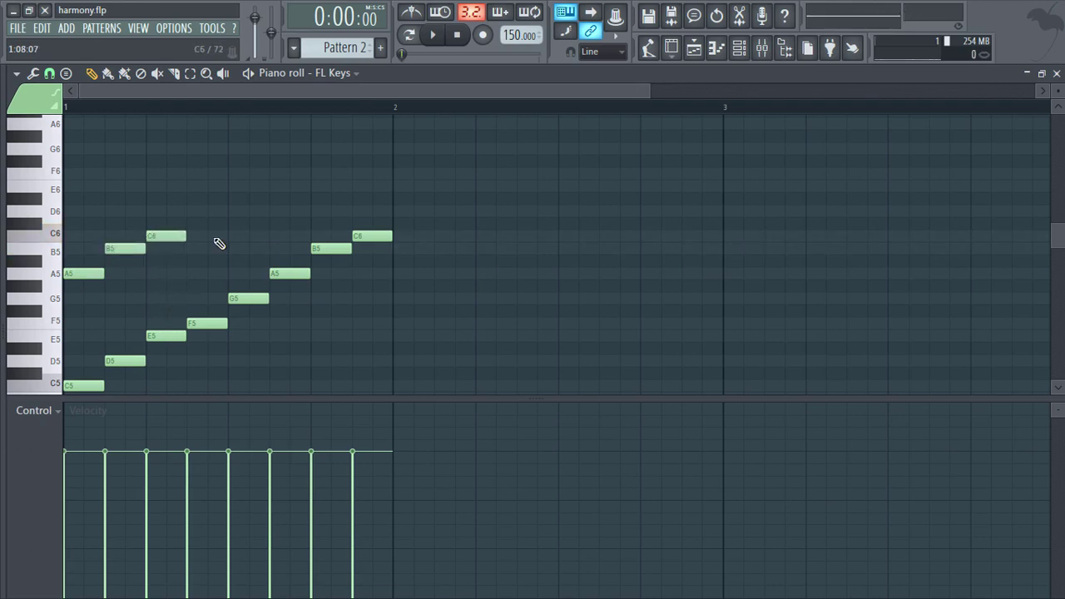
{"action": "left_click", "coordinate": [204, 211]}
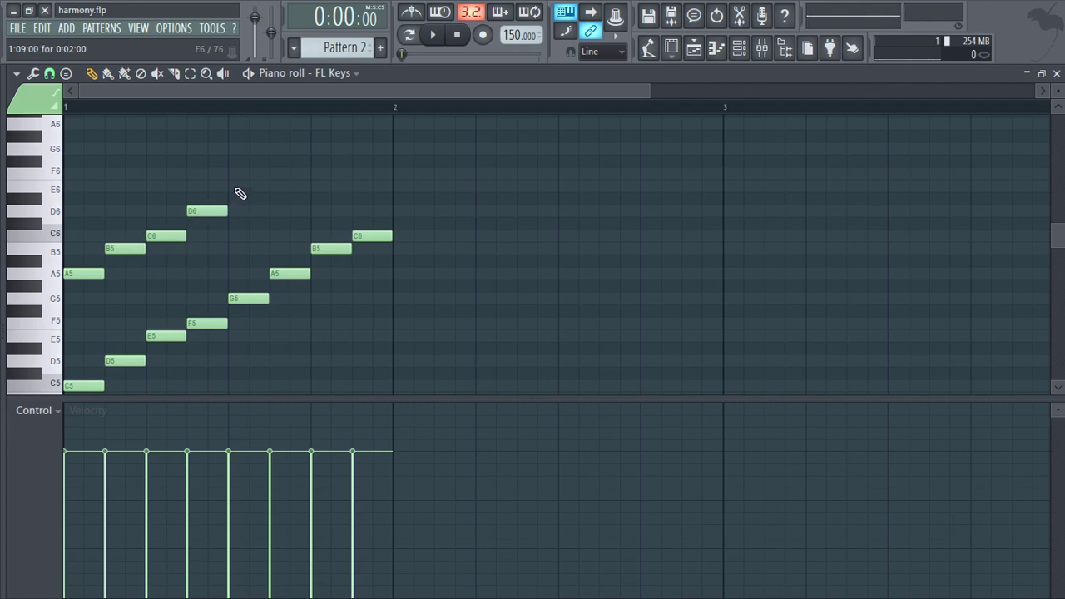
{"action": "left_click", "coordinate": [241, 187]}
{"action": "left_click", "coordinate": [282, 173]}
{"action": "left_click", "coordinate": [319, 150]}
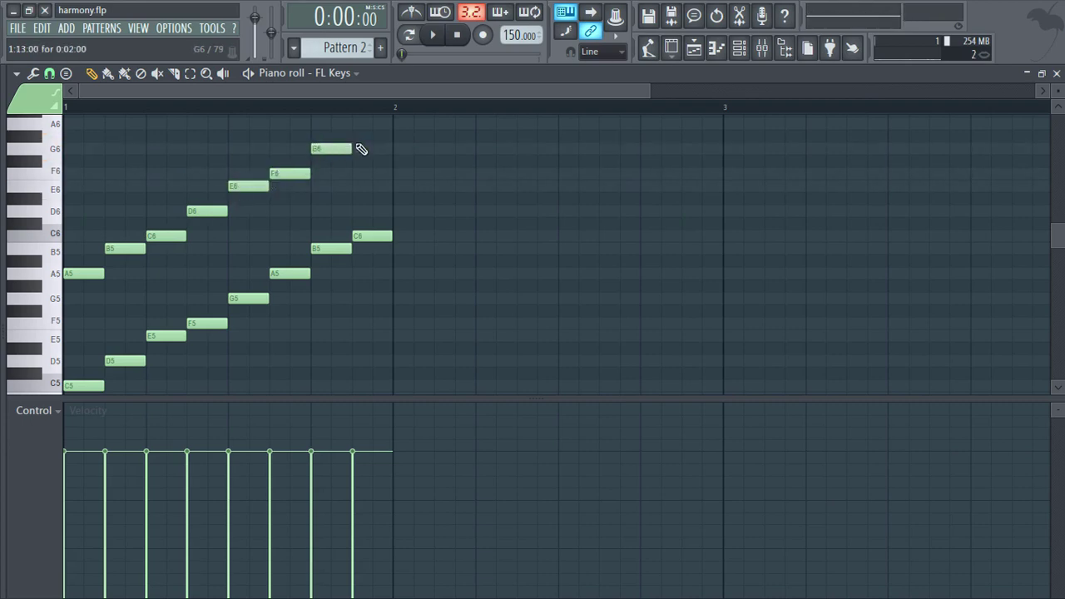
{"action": "left_click", "coordinate": [361, 125]}
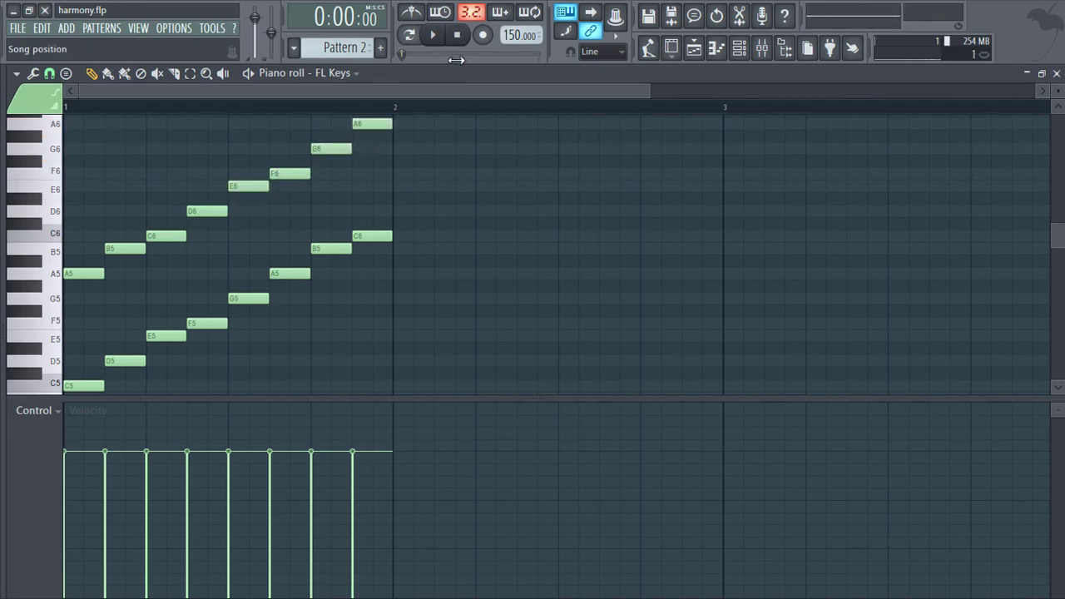
{"action": "left_click", "coordinate": [433, 34]}
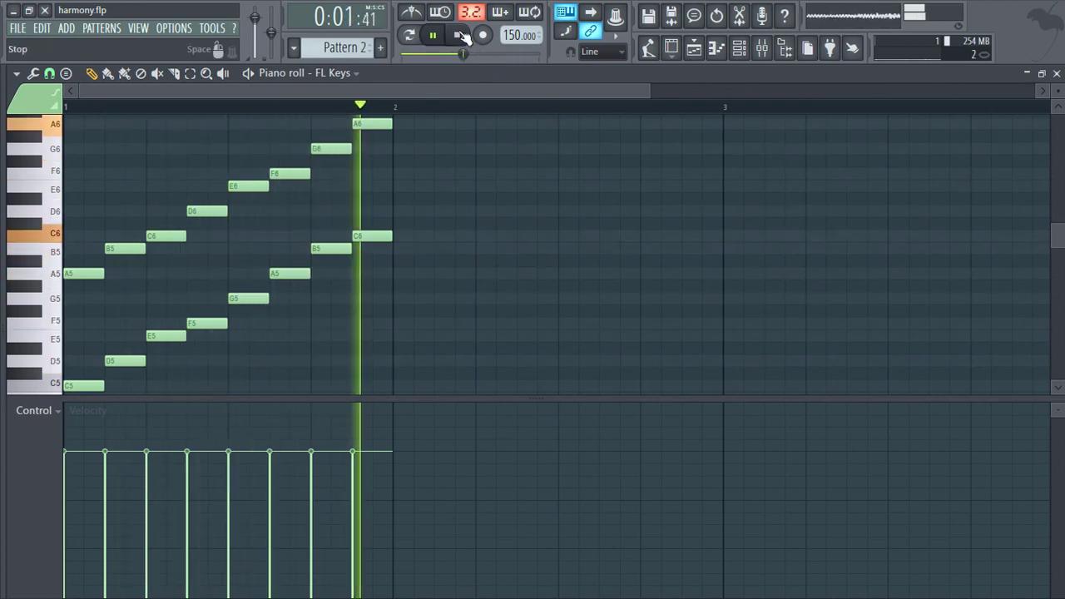
{"action": "key", "text": "space"}
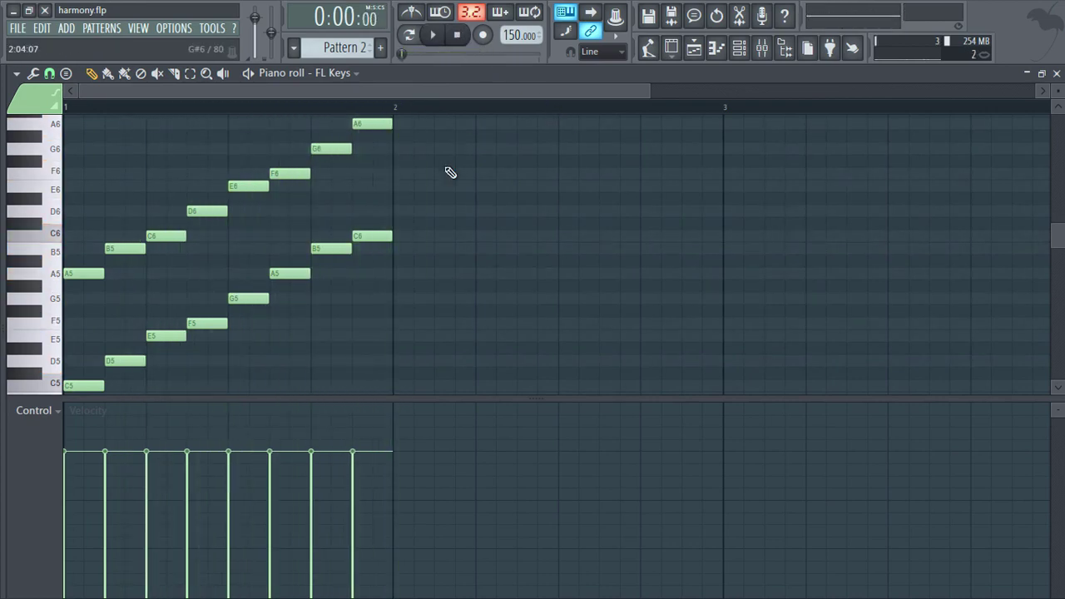
Step: Select the eight upper harmony notes, transpose them down one octave to run from A4 to A5, and play back the scale
{"action": "scroll", "coordinate": [71, 322], "scroll_direction": "down", "scroll_amount": 2}
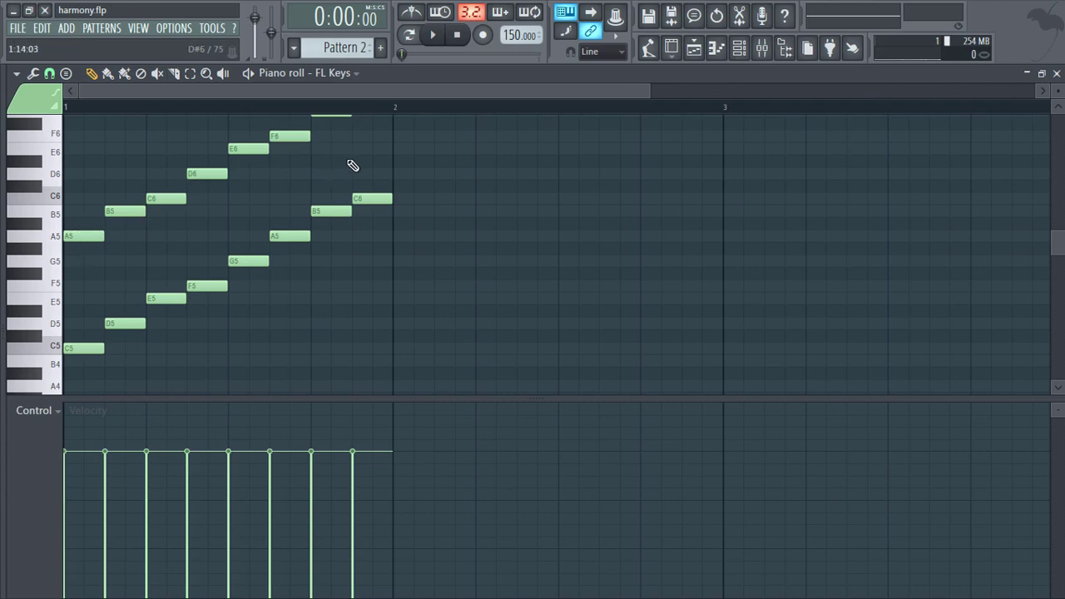
{"action": "scroll", "coordinate": [352, 165], "scroll_direction": "up", "scroll_amount": 2}
{"action": "left_click_drag", "start_coordinate": [411, 119], "coordinate": [40, 299]}
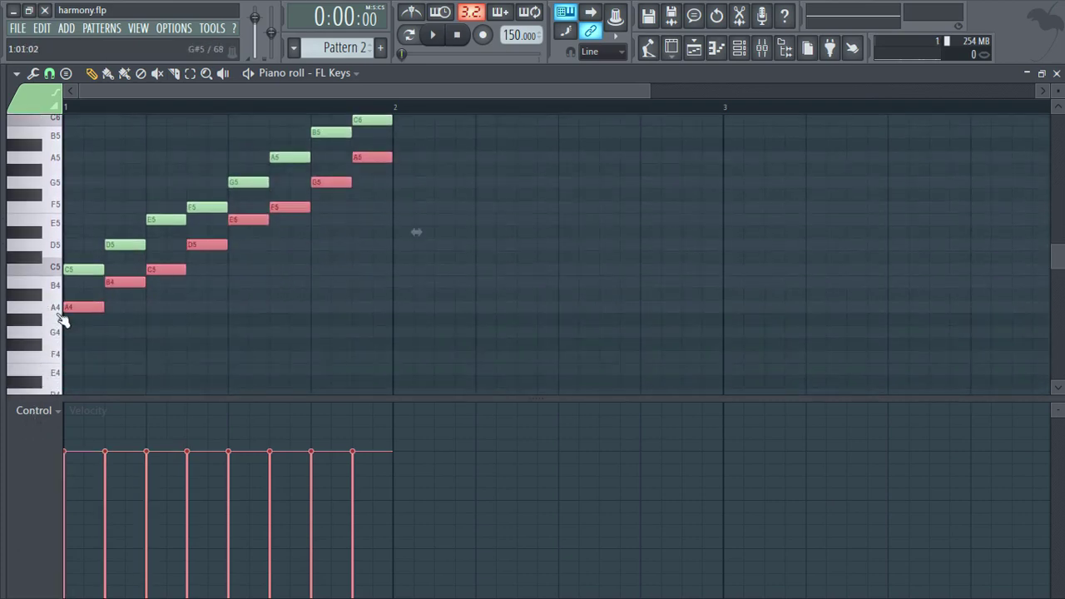
{"action": "left_click", "coordinate": [434, 36]}
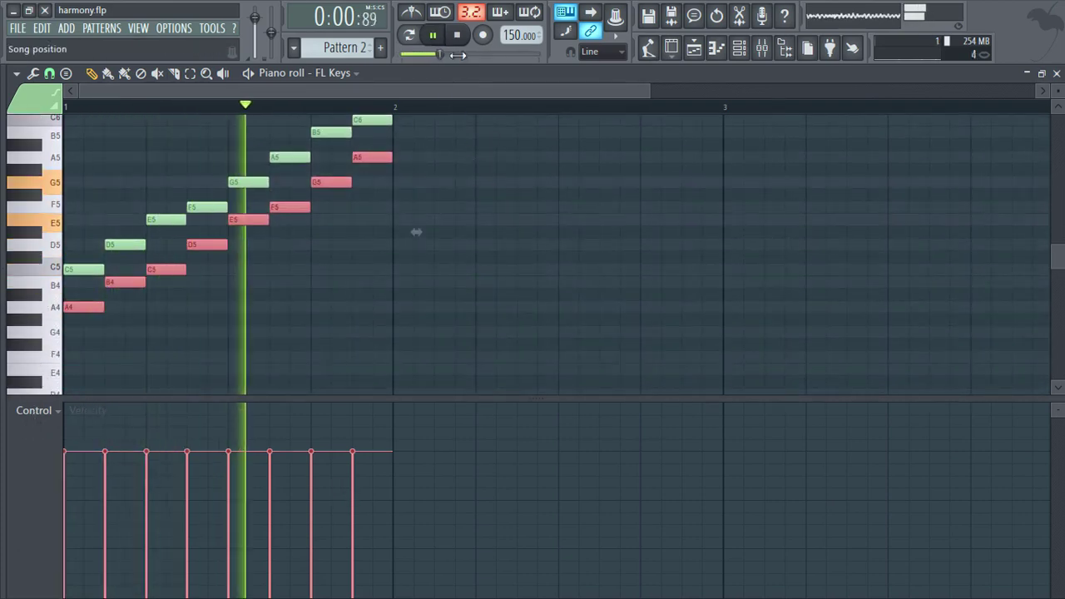
{"action": "key", "text": "space"}
Step: Transpose the selected harmony notes back up one octave and play back the scale with them
{"action": "key", "text": "ctrl+Up"}
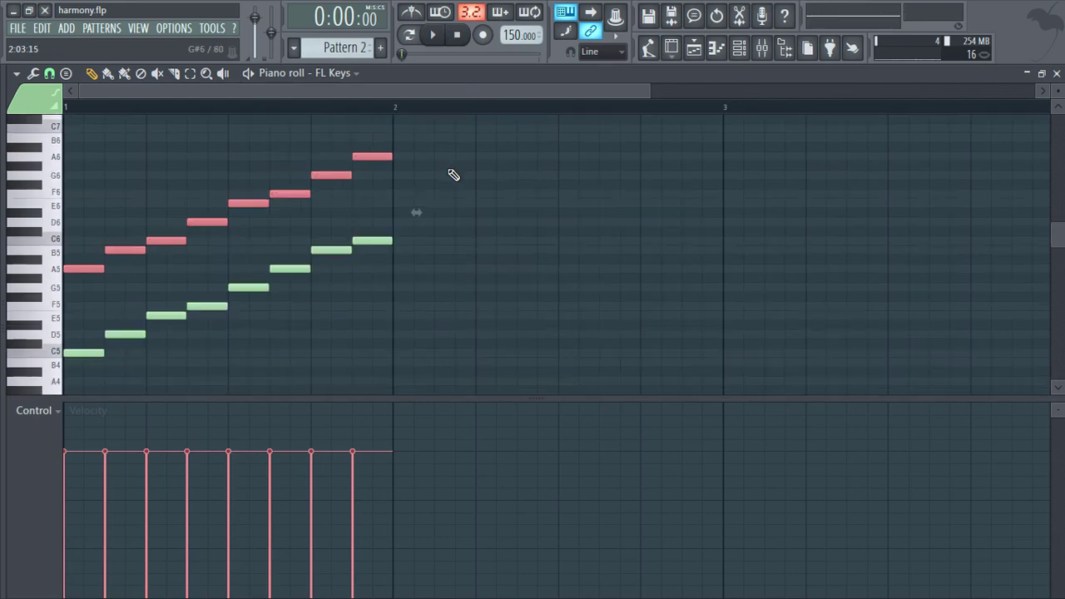
{"action": "key", "text": "space"}
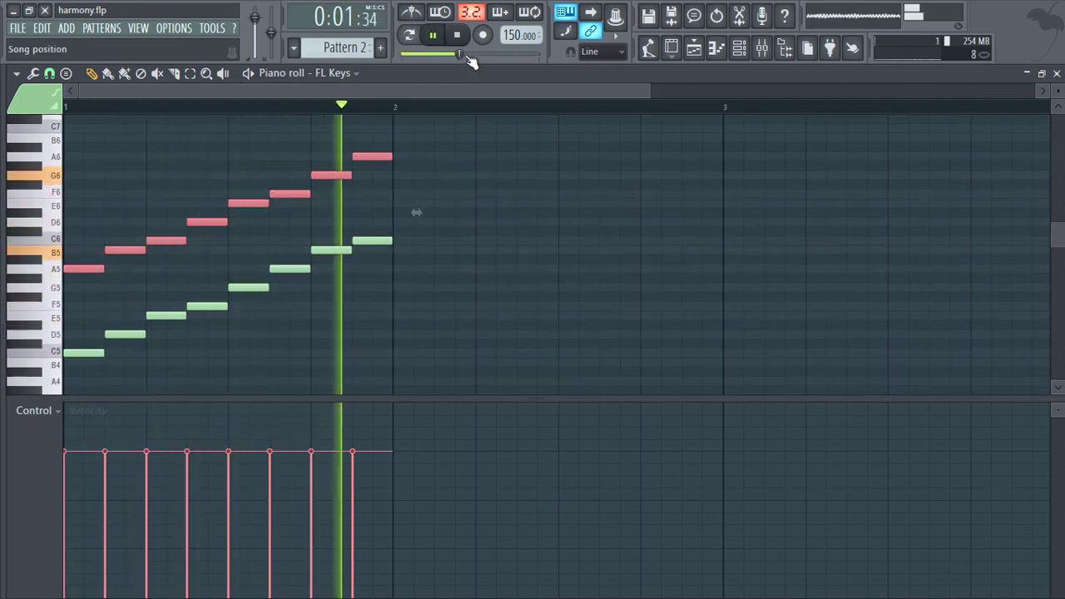
Step: Replace the selected upper harmony with notes a seventh above each scale note, from B5 up to B6, and play back the result
{"action": "key", "text": "space"}
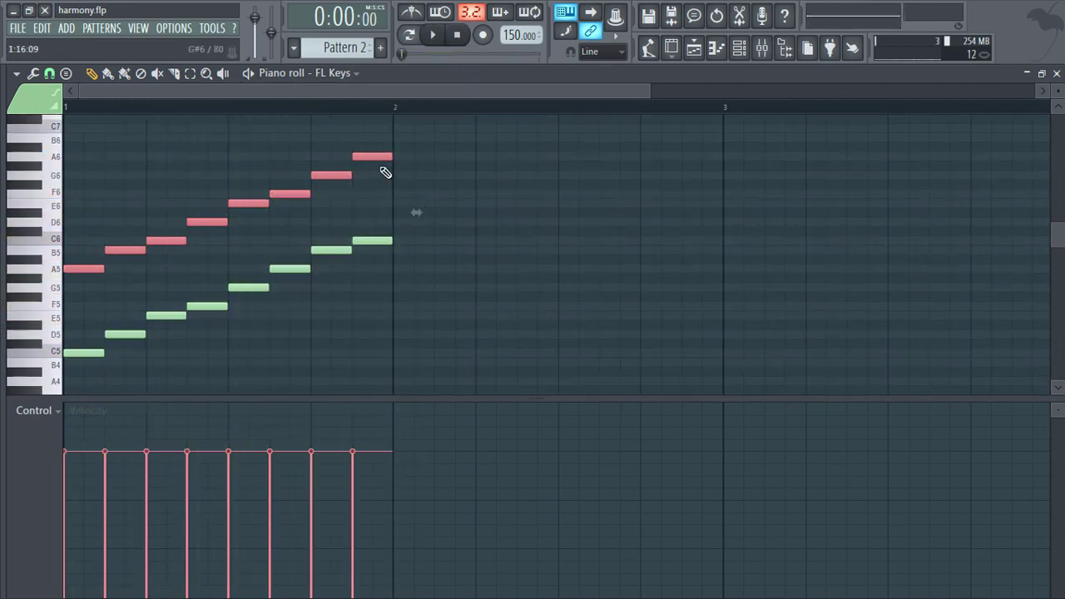
{"action": "key", "text": "Delete"}
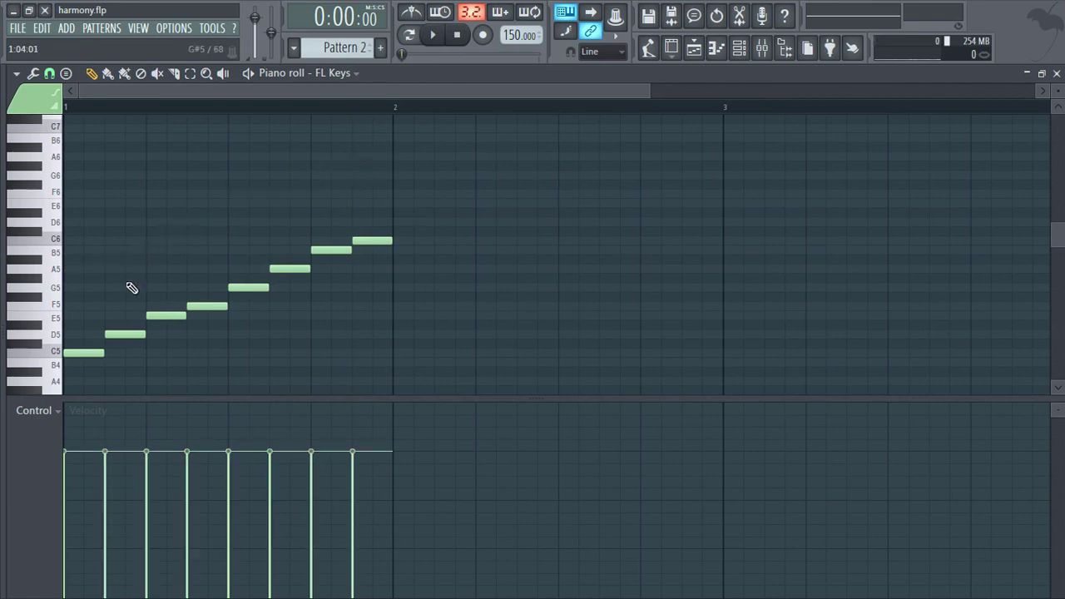
{"action": "left_click", "coordinate": [73, 250]}
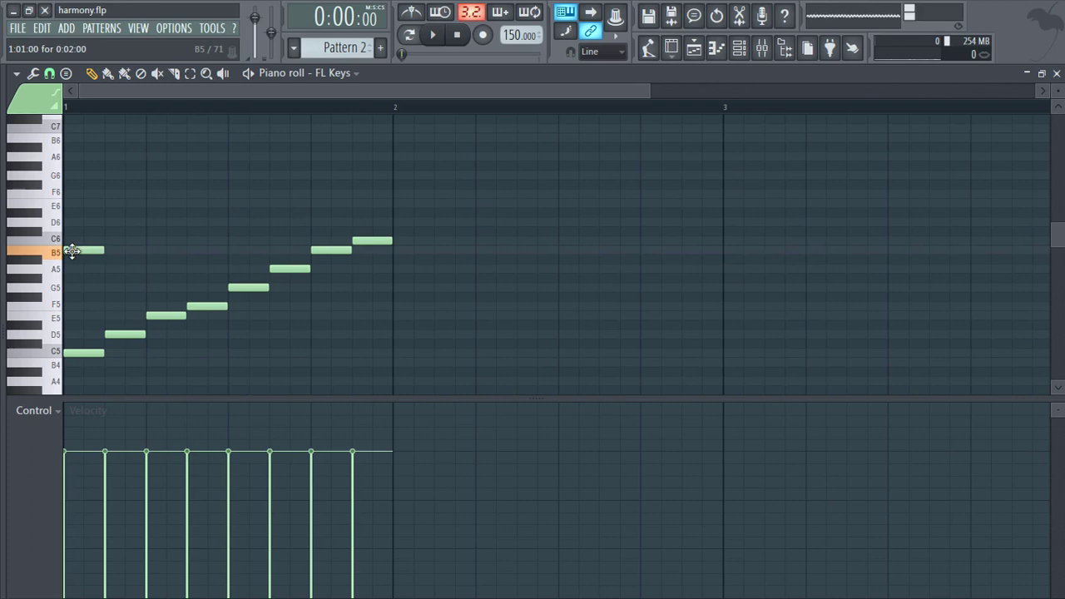
{"action": "left_click", "coordinate": [129, 240]}
{"action": "left_click", "coordinate": [147, 222]}
{"action": "left_click", "coordinate": [208, 203]}
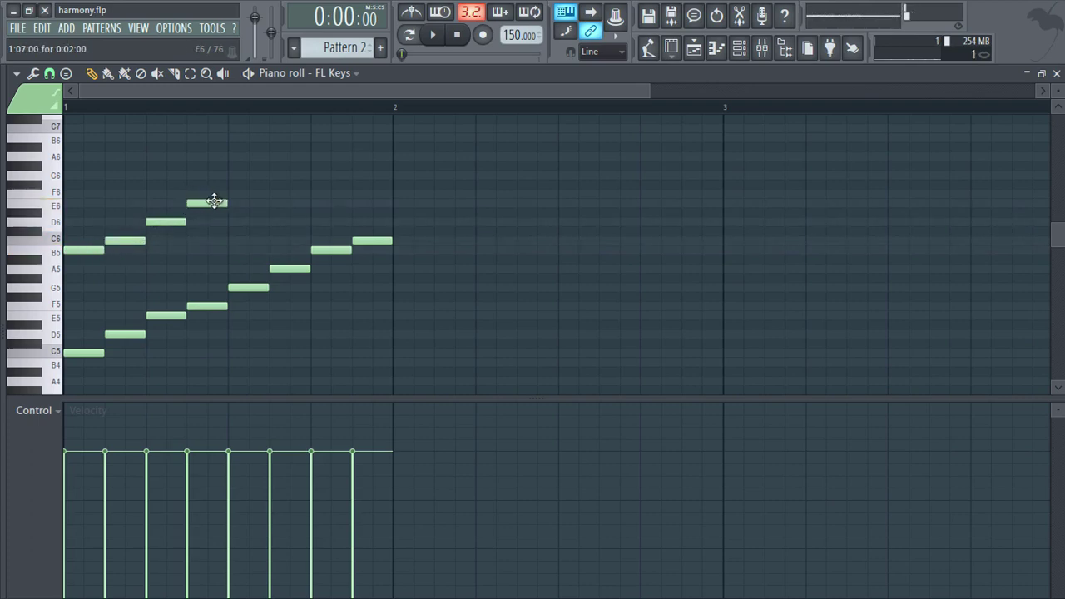
{"action": "left_click", "coordinate": [250, 194]}
{"action": "left_click", "coordinate": [279, 176]}
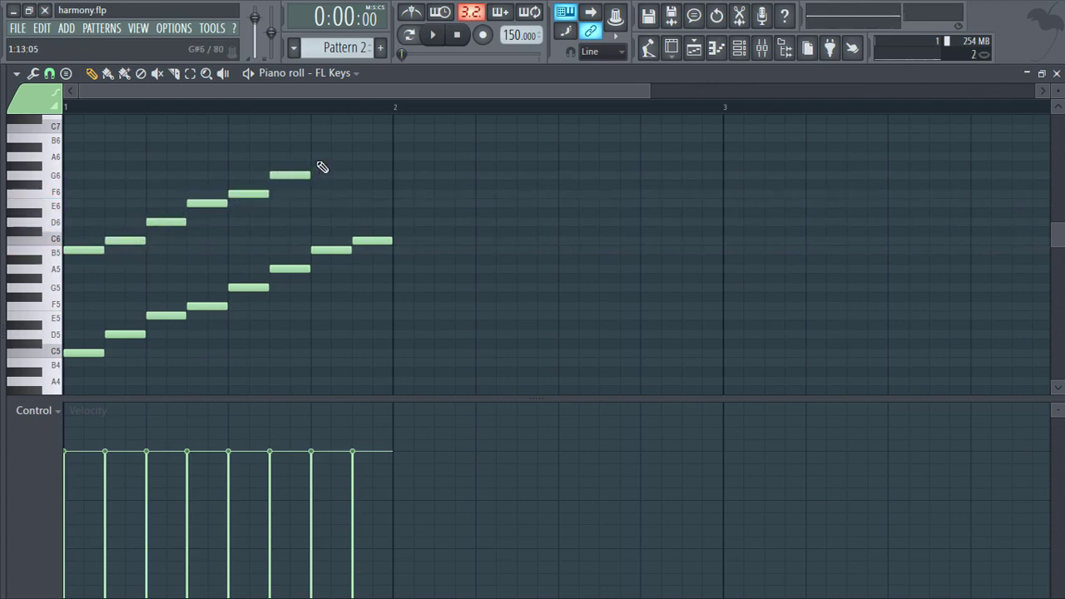
{"action": "left_click", "coordinate": [323, 157]}
{"action": "left_click", "coordinate": [363, 138]}
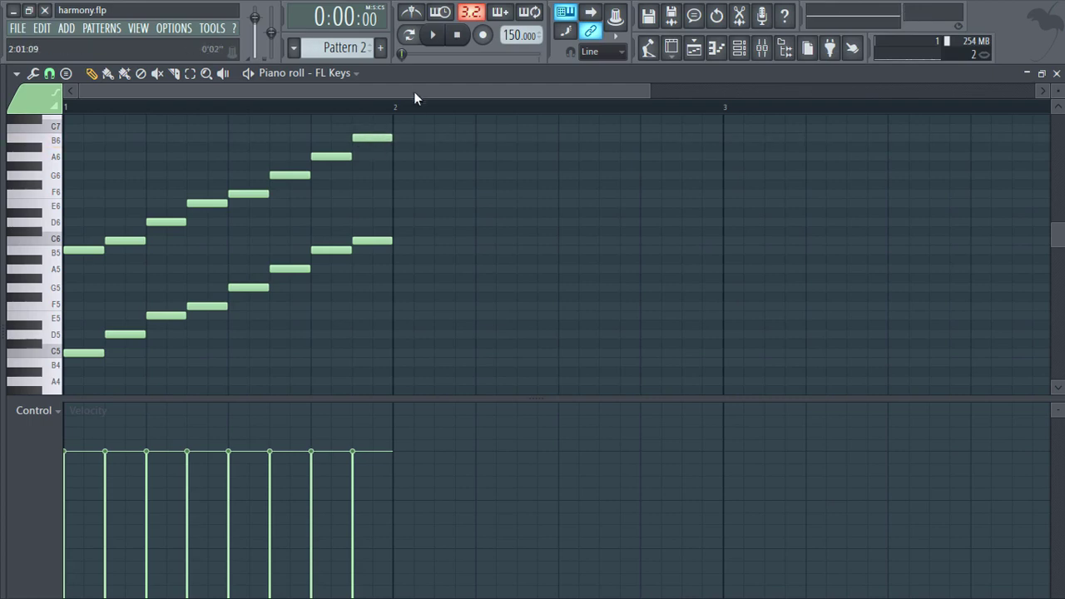
{"action": "left_click", "coordinate": [432, 36]}
{"action": "left_click", "coordinate": [456, 35]}
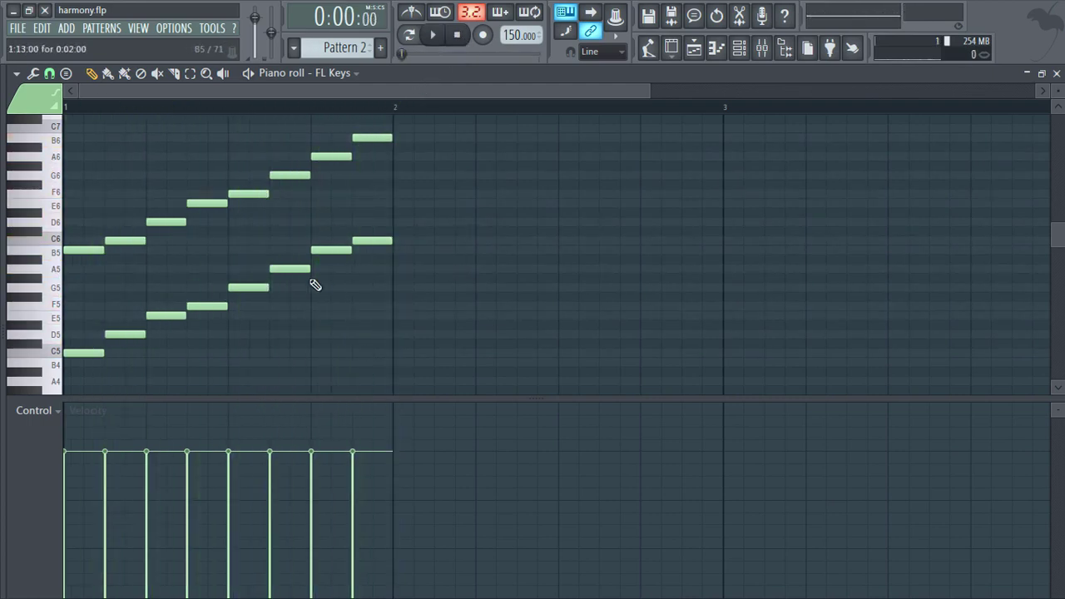
Step: Delete all eight harmony notes a seventh above the scale, from B6 down to B5
{"action": "right_click", "coordinate": [371, 138]}
{"action": "right_click", "coordinate": [331, 156]}
{"action": "right_click", "coordinate": [290, 174]}
{"action": "right_click", "coordinate": [248, 194]}
{"action": "right_click", "coordinate": [207, 203]}
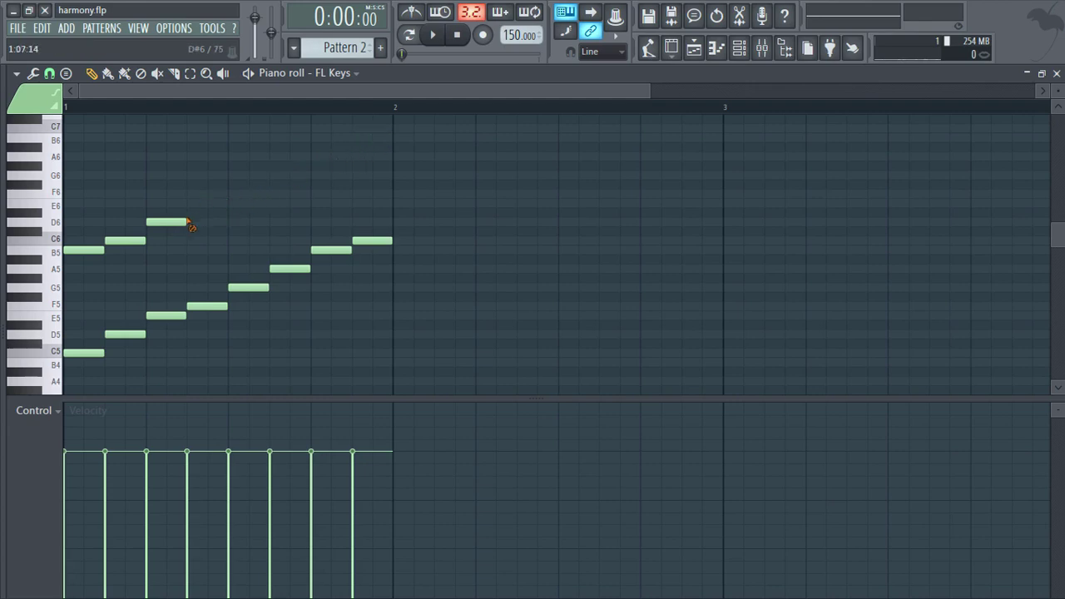
{"action": "right_click", "coordinate": [167, 222]}
{"action": "right_click", "coordinate": [125, 240]}
{"action": "right_click", "coordinate": [84, 250]}
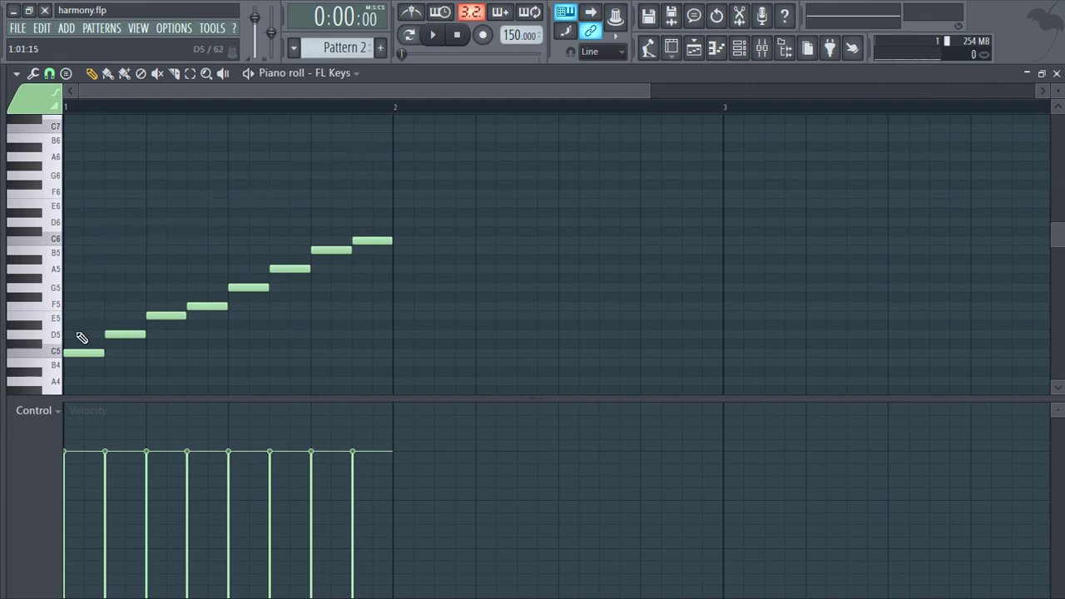
Step: Add a harmony note a second above each scale note, from D5 up to D6, and play back the result
{"action": "left_click", "coordinate": [81, 334]}
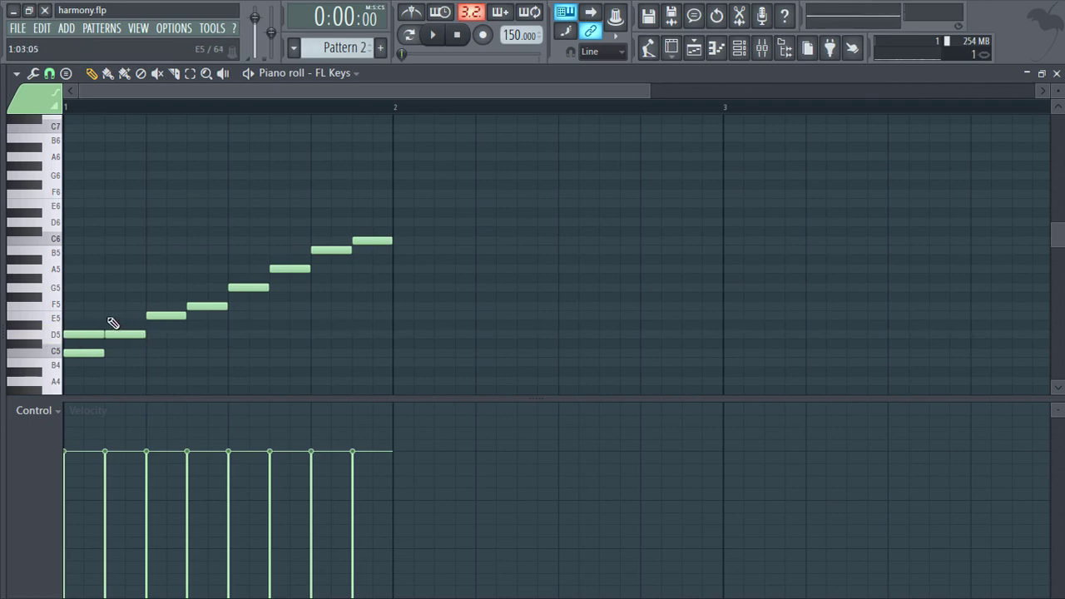
{"action": "left_click", "coordinate": [121, 316]}
{"action": "left_click", "coordinate": [165, 306]}
{"action": "left_click", "coordinate": [195, 288]}
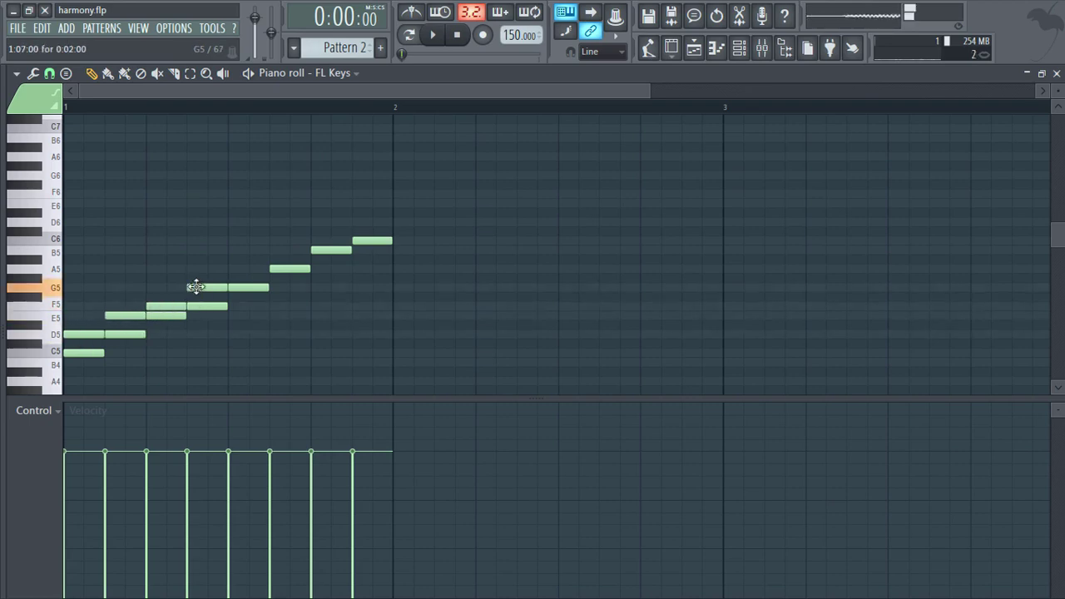
{"action": "left_click", "coordinate": [243, 269]}
{"action": "left_click", "coordinate": [283, 249]}
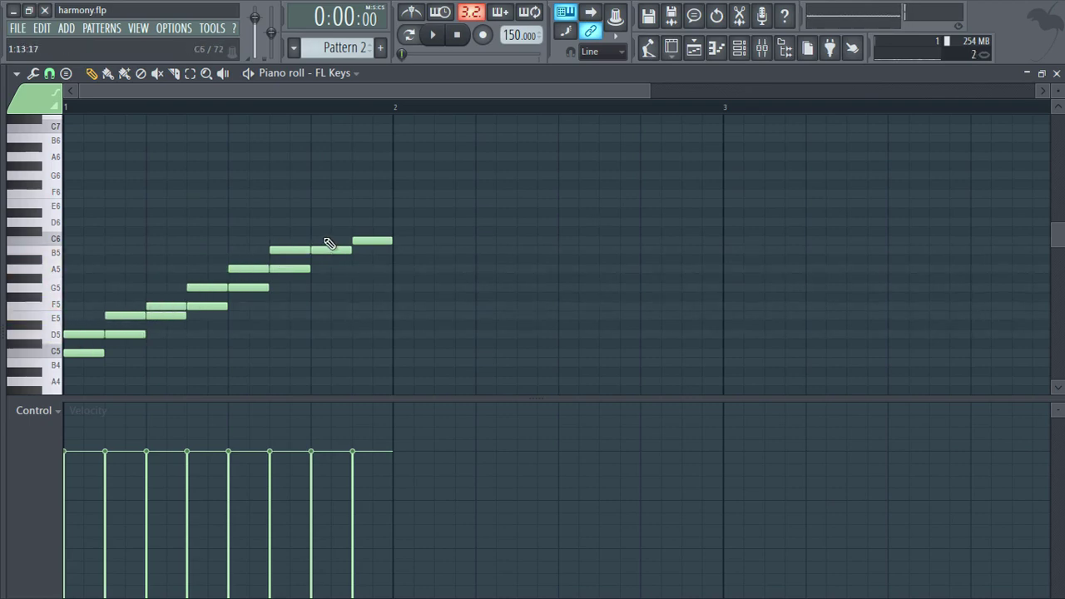
{"action": "left_click", "coordinate": [325, 241]}
{"action": "left_click", "coordinate": [360, 222]}
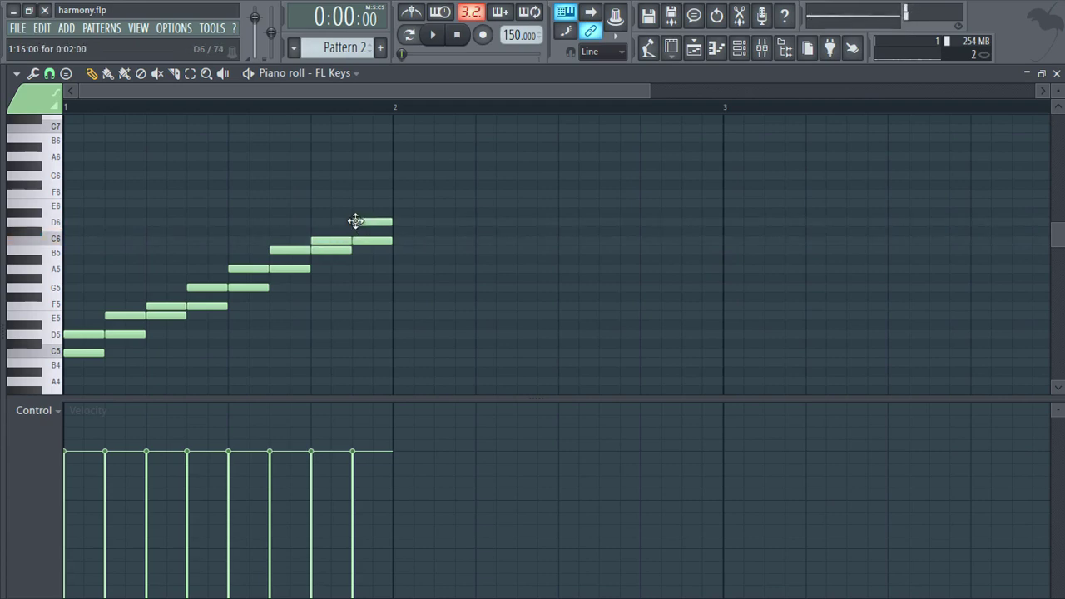
{"action": "left_click", "coordinate": [433, 35]}
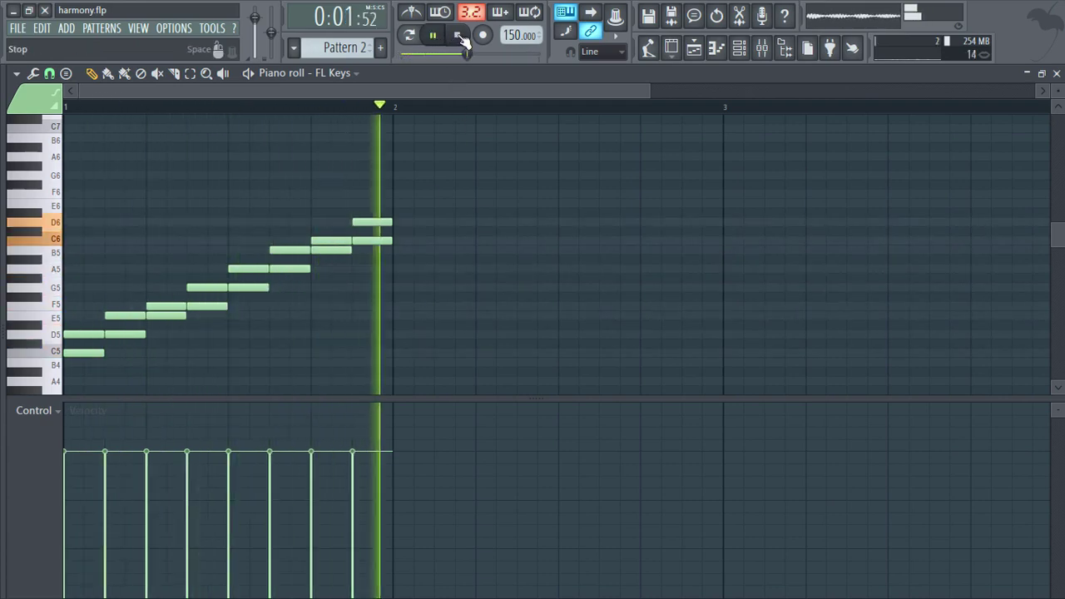
{"action": "left_click", "coordinate": [457, 35]}
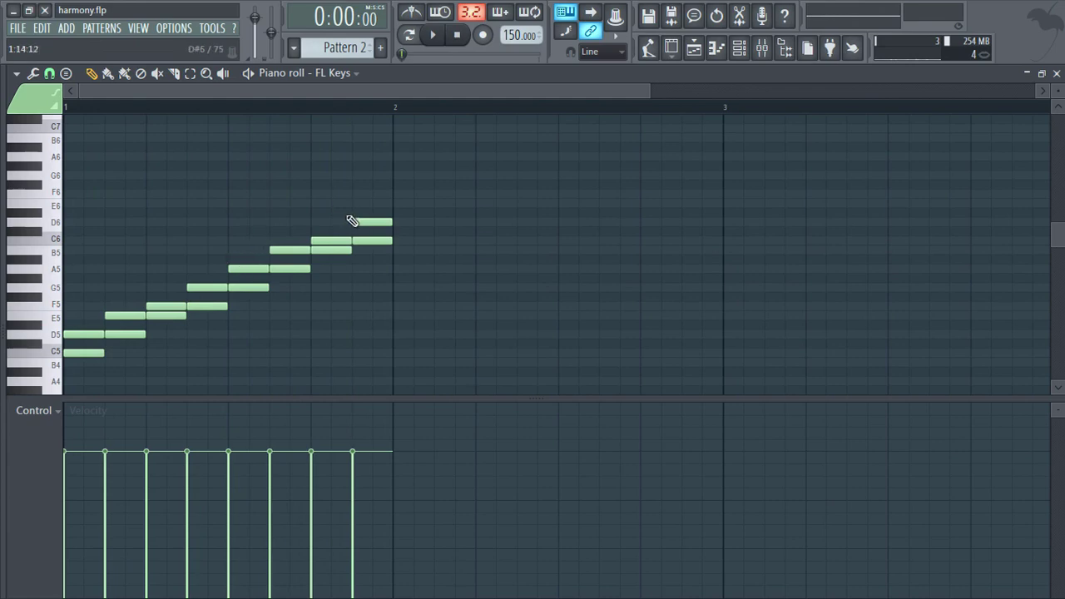
Step: Delete all eight harmony notes a second above the scale, from D6 down to D5
{"action": "right_click", "coordinate": [364, 222]}
{"action": "right_click", "coordinate": [333, 240]}
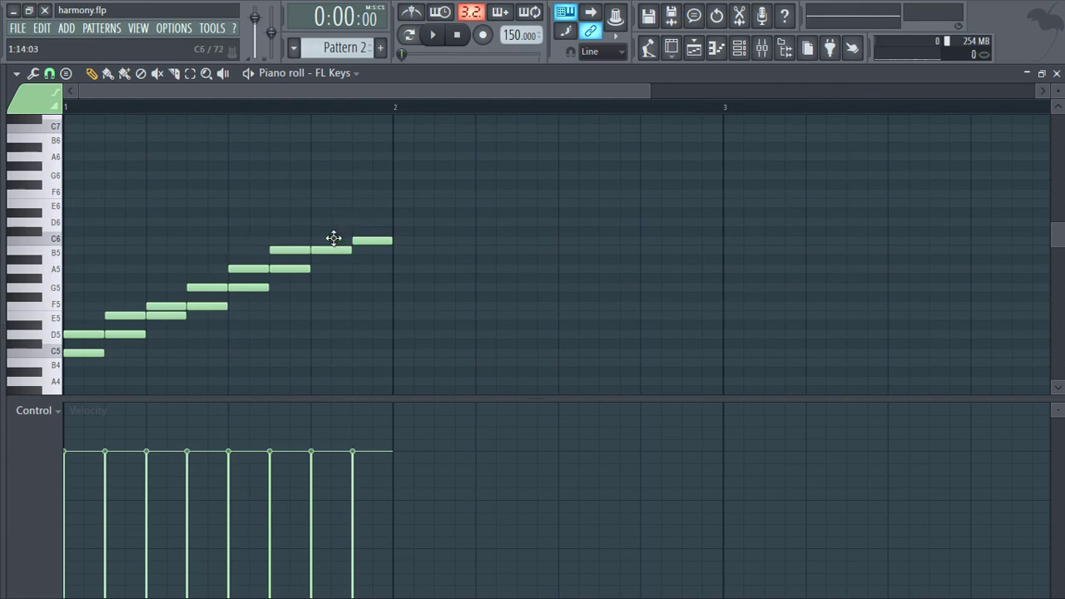
{"action": "right_click", "coordinate": [283, 248]}
{"action": "right_click", "coordinate": [247, 268]}
{"action": "right_click", "coordinate": [210, 287]}
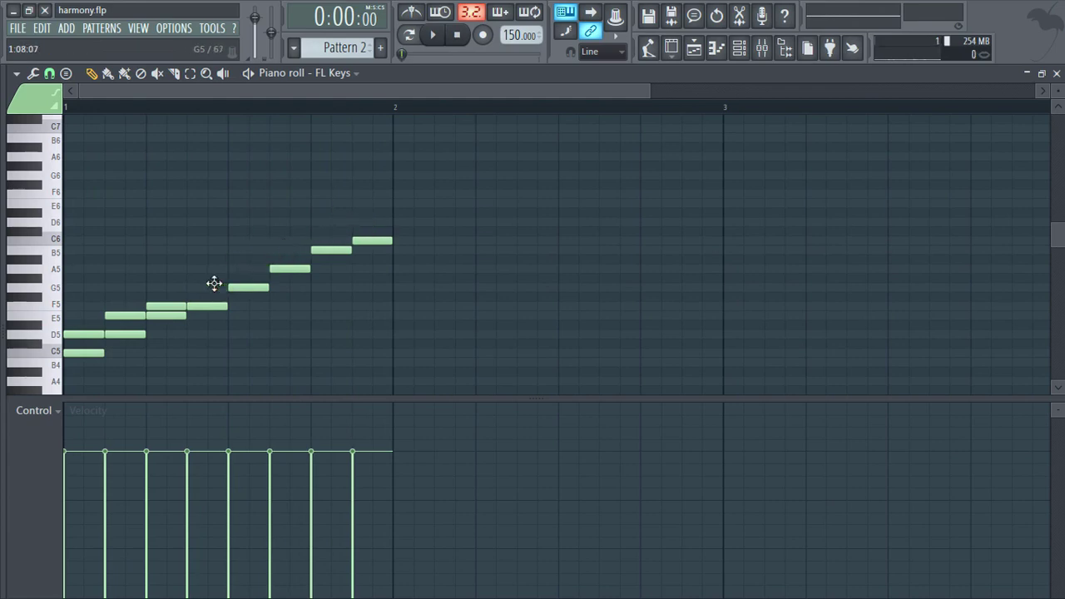
{"action": "right_click", "coordinate": [161, 306]}
{"action": "right_click", "coordinate": [122, 315]}
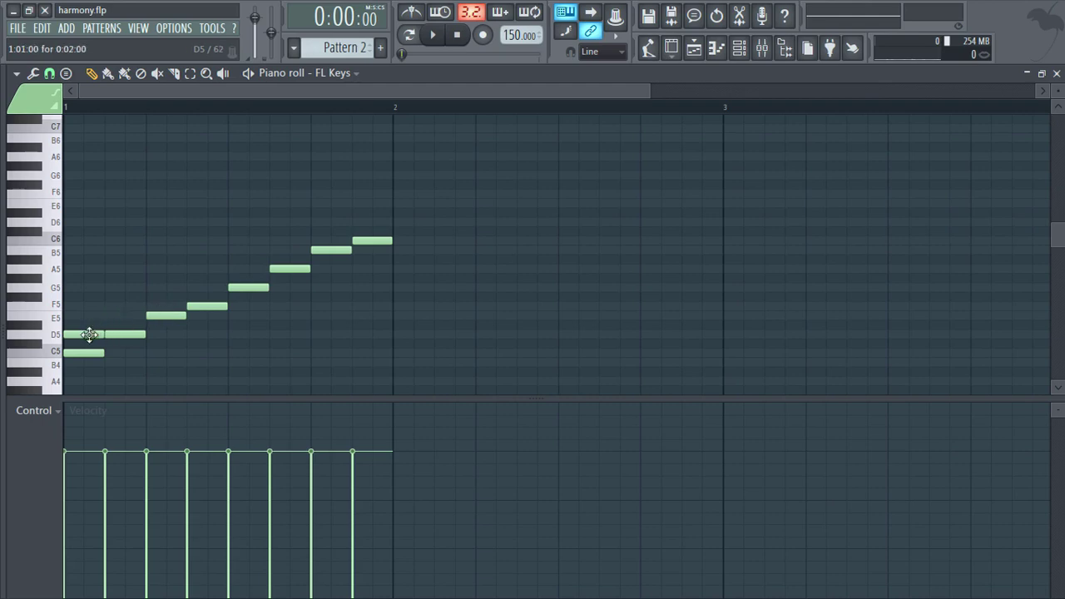
{"action": "right_click", "coordinate": [88, 334]}
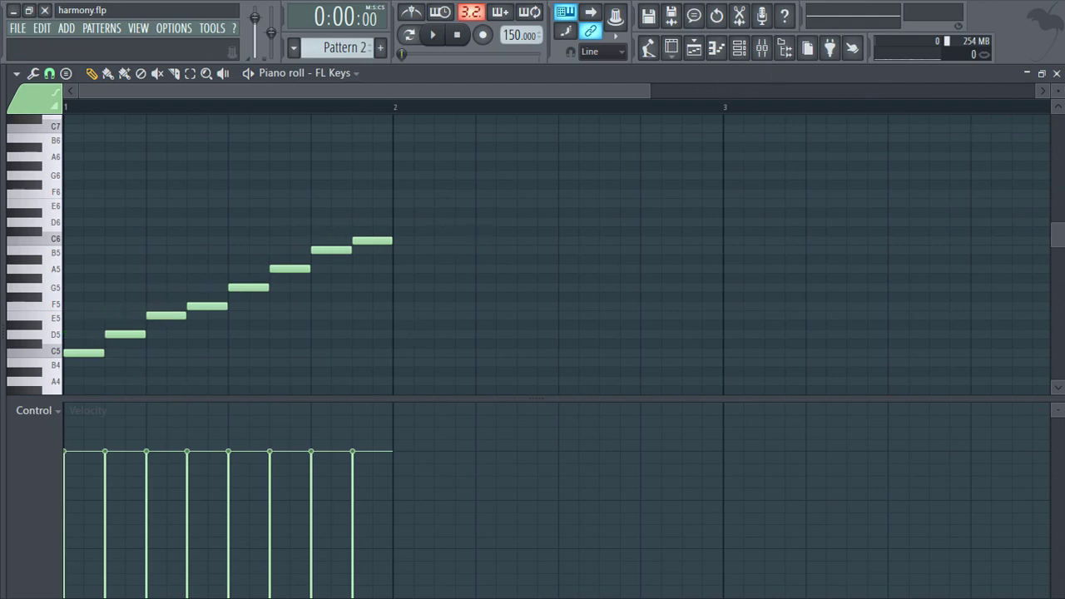
Step: Mute Track 1 and unmute Track 2 in the playlist, and open Pattern 1's chords in the piano roll to play them back
{"action": "left_click", "coordinate": [1057, 73]}
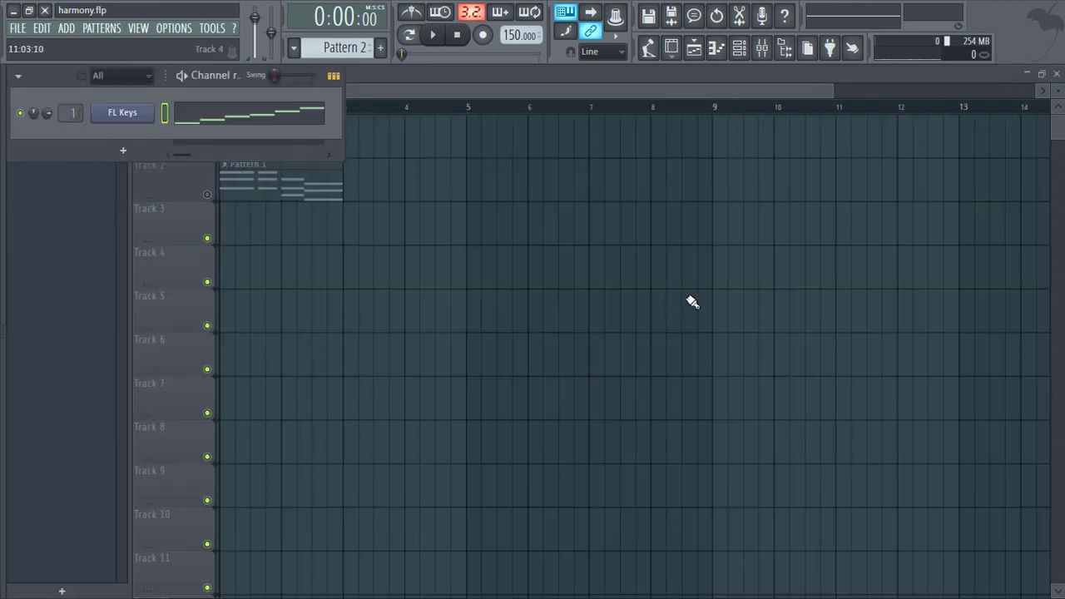
{"action": "left_click", "coordinate": [163, 243]}
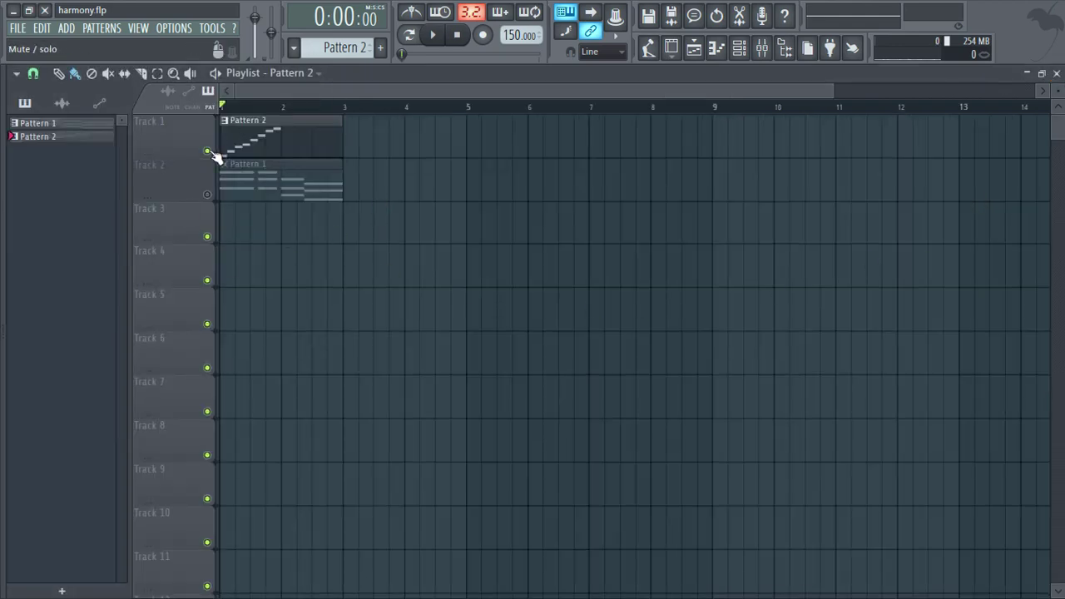
{"action": "left_click", "coordinate": [208, 151]}
{"action": "left_click", "coordinate": [208, 196]}
{"action": "double_click", "coordinate": [242, 188]}
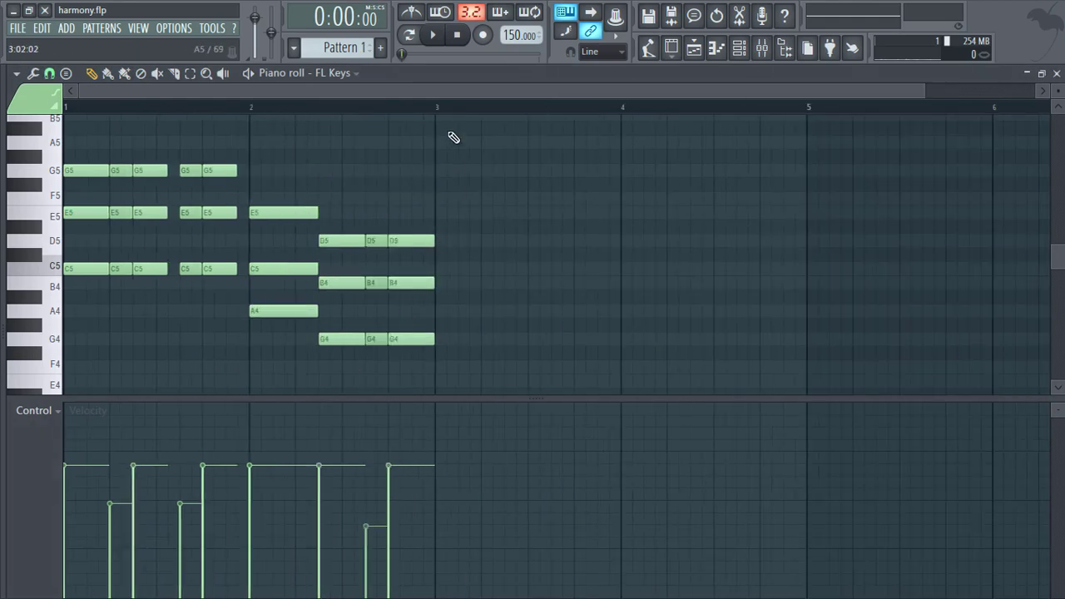
{"action": "left_click", "coordinate": [433, 38]}
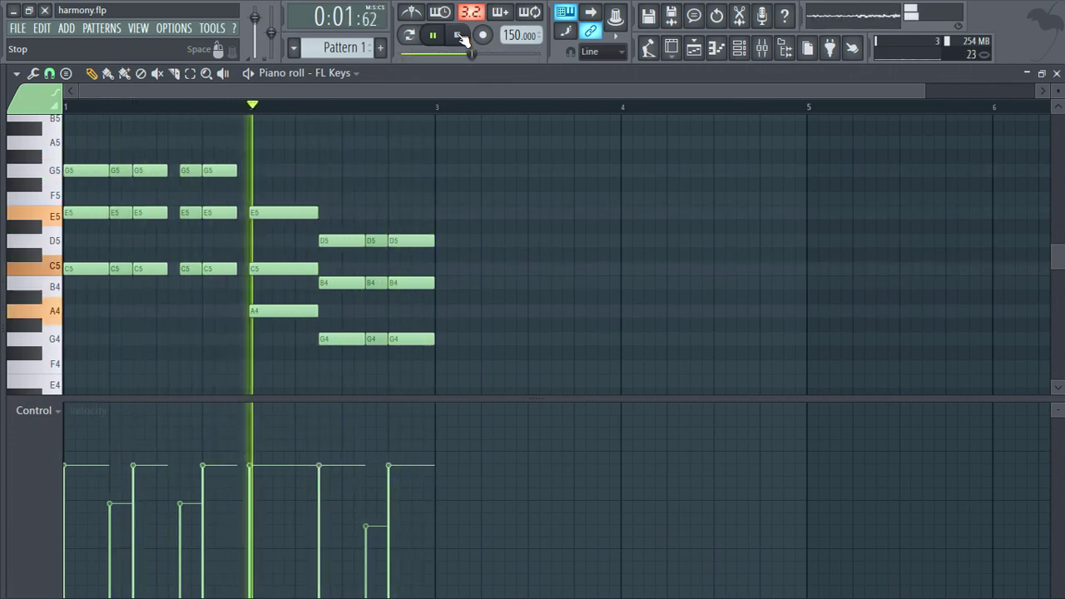
{"action": "left_click", "coordinate": [459, 36]}
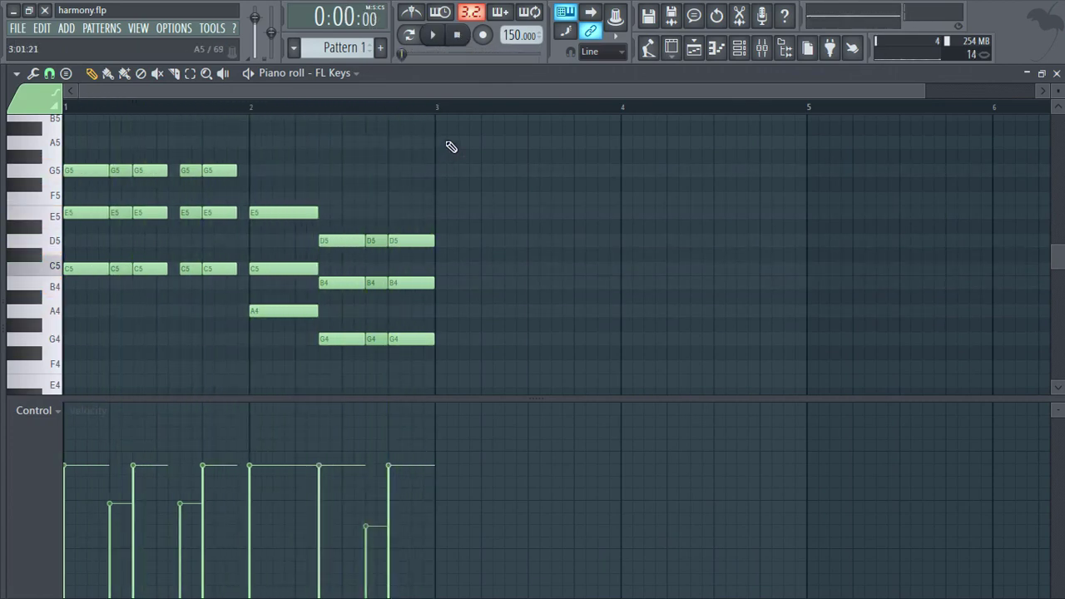
Step: Duplicate the two-bar chord progression three times so that it fills bars 1 to 8, and clear the selection
{"action": "key", "text": "ctrl+a"}
{"action": "scroll", "coordinate": [451, 146], "scroll_direction": "down", "scroll_amount": 3}
{"action": "left_click_drag", "start_coordinate": [75, 180], "coordinate": [440, 178]}
{"action": "scroll", "coordinate": [470, 304], "scroll_direction": "up", "scroll_amount": 3}
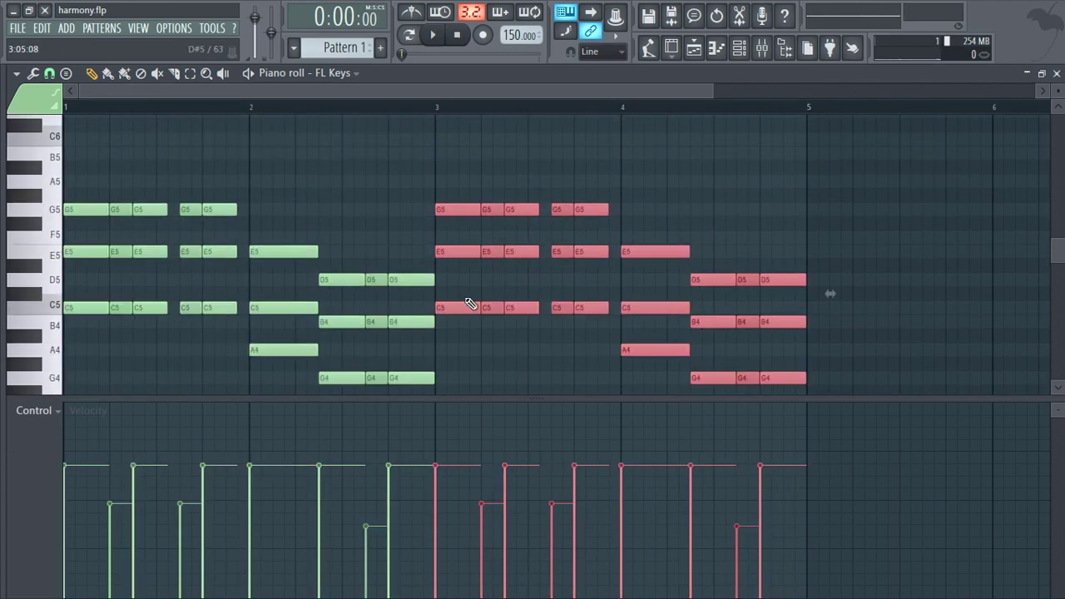
{"action": "left_click_drag", "start_coordinate": [445, 311], "coordinate": [816, 304]}
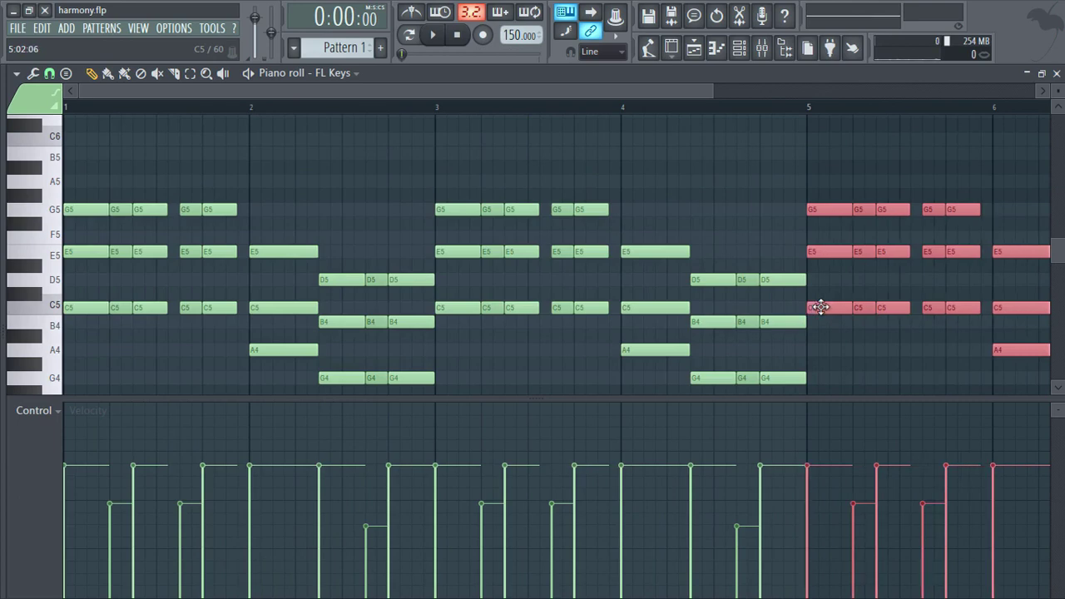
{"action": "scroll", "coordinate": [602, 106], "scroll_direction": "down", "scroll_amount": 2}
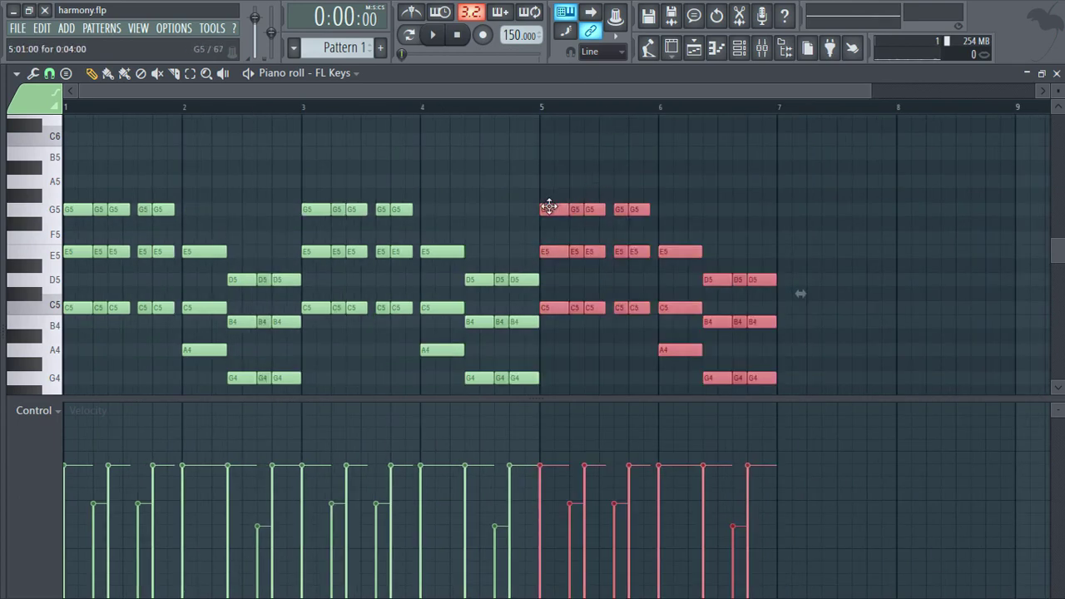
{"action": "left_click_drag", "start_coordinate": [549, 206], "coordinate": [789, 207]}
{"action": "left_click", "coordinate": [620, 144]}
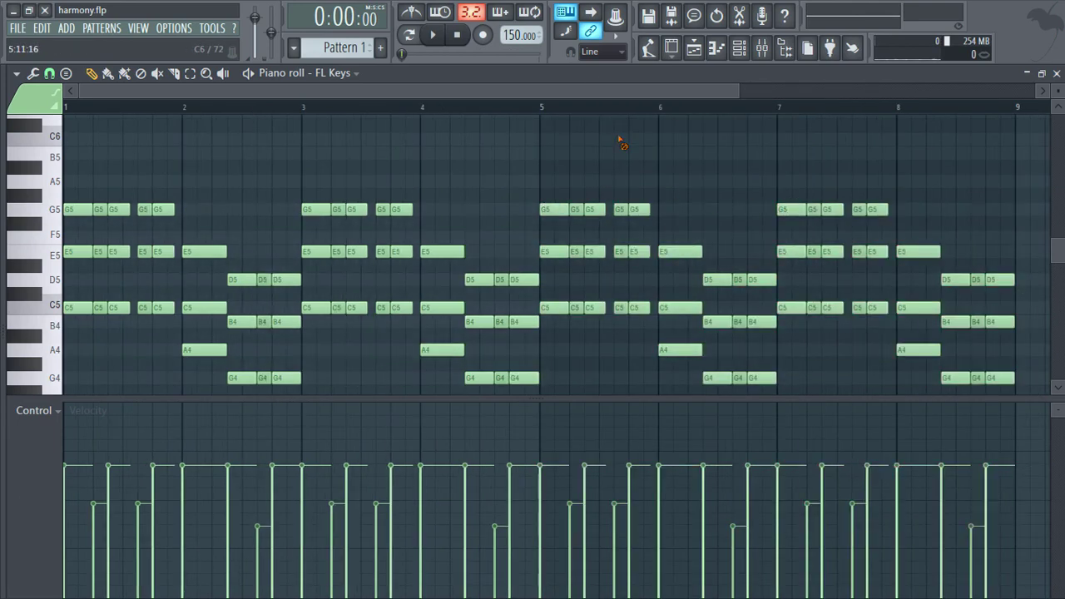
Step: Add the melody notes D6, C6, D6 and E6 above the chords in bar 1 and play them back
{"action": "scroll", "coordinate": [98, 242], "scroll_direction": "up", "scroll_amount": 3}
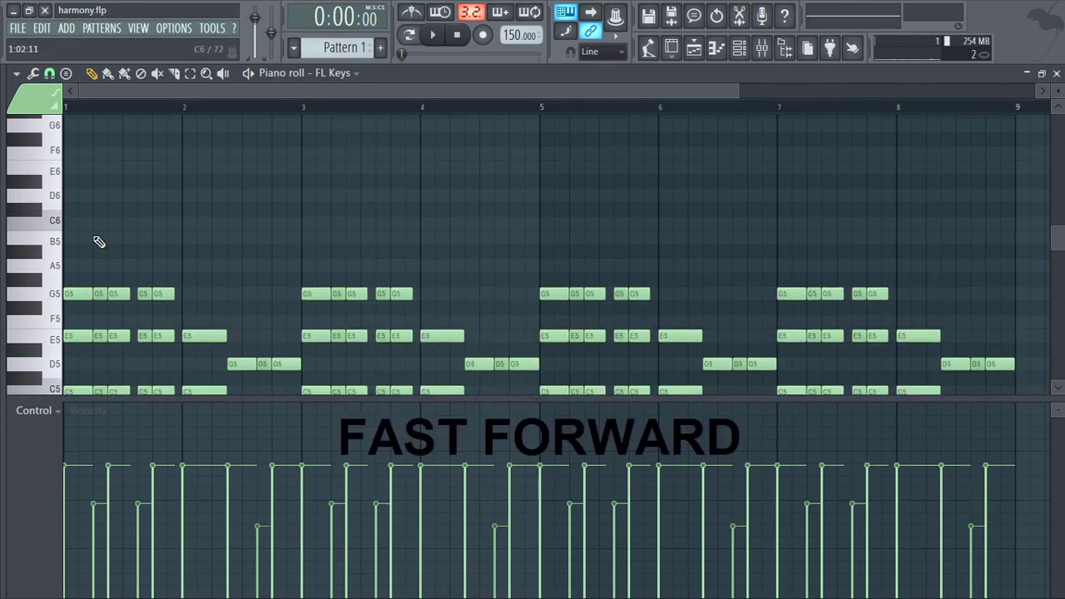
{"action": "left_click", "coordinate": [73, 202]}
{"action": "left_click", "coordinate": [103, 225]}
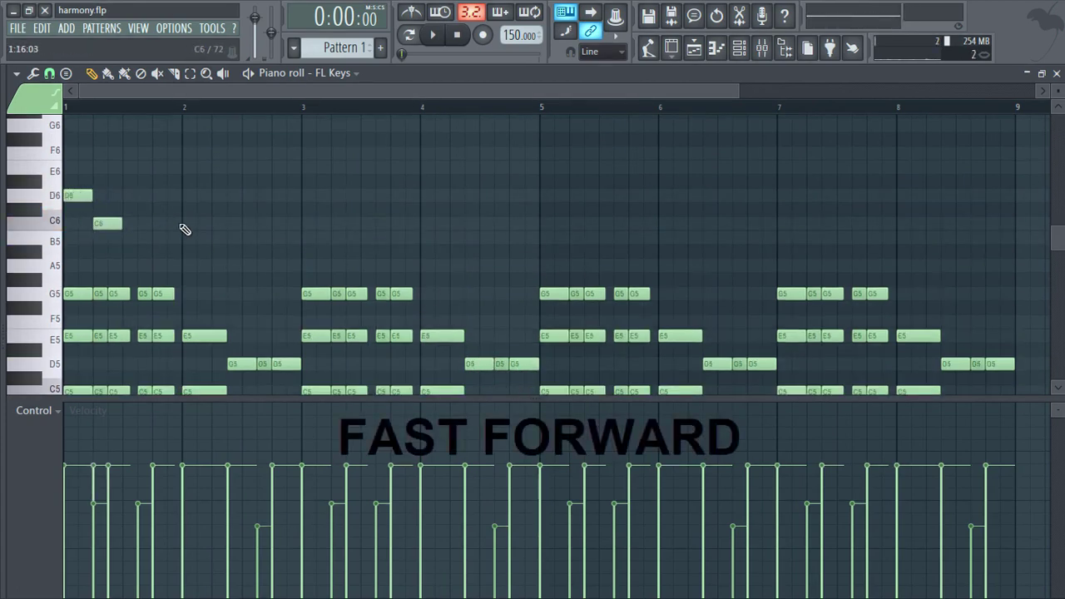
{"action": "left_click", "coordinate": [129, 199]}
{"action": "left_click", "coordinate": [164, 155]}
{"action": "left_click_drag", "start_coordinate": [164, 155], "coordinate": [164, 169]}
{"action": "key", "text": "space"}
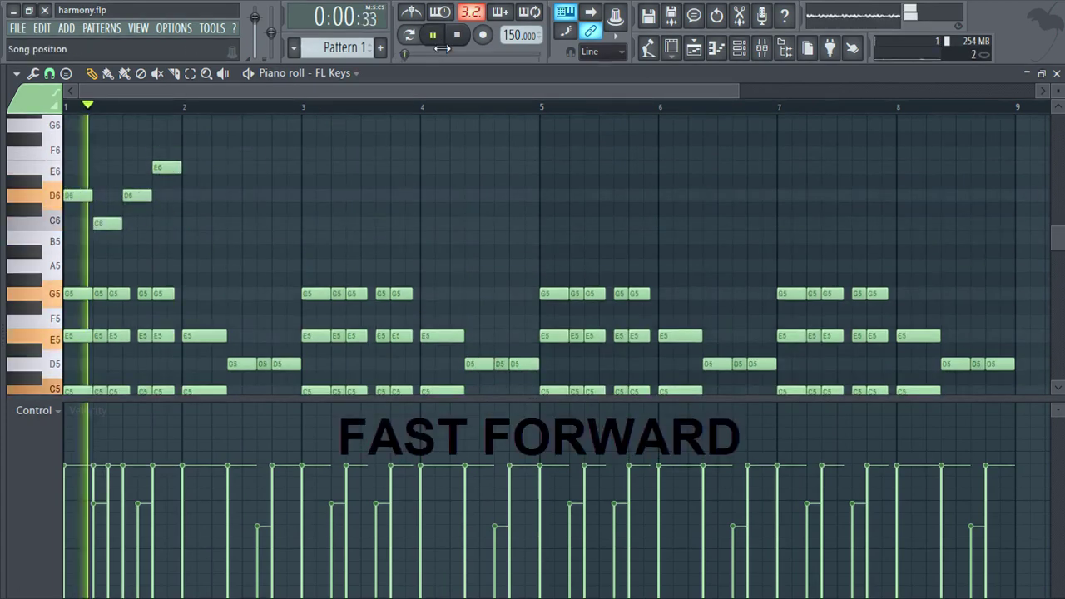
{"action": "key", "text": "space"}
Step: Shift the C6 melody note right by half a beat and delete the second D6 and the E6 in bar 1
{"action": "left_click_drag", "start_coordinate": [107, 222], "coordinate": [122, 222]}
{"action": "left_click_drag", "start_coordinate": [137, 197], "coordinate": [153, 197]}
{"action": "right_click", "coordinate": [153, 197]}
{"action": "right_click", "coordinate": [166, 168]}
{"action": "key", "text": "super"}
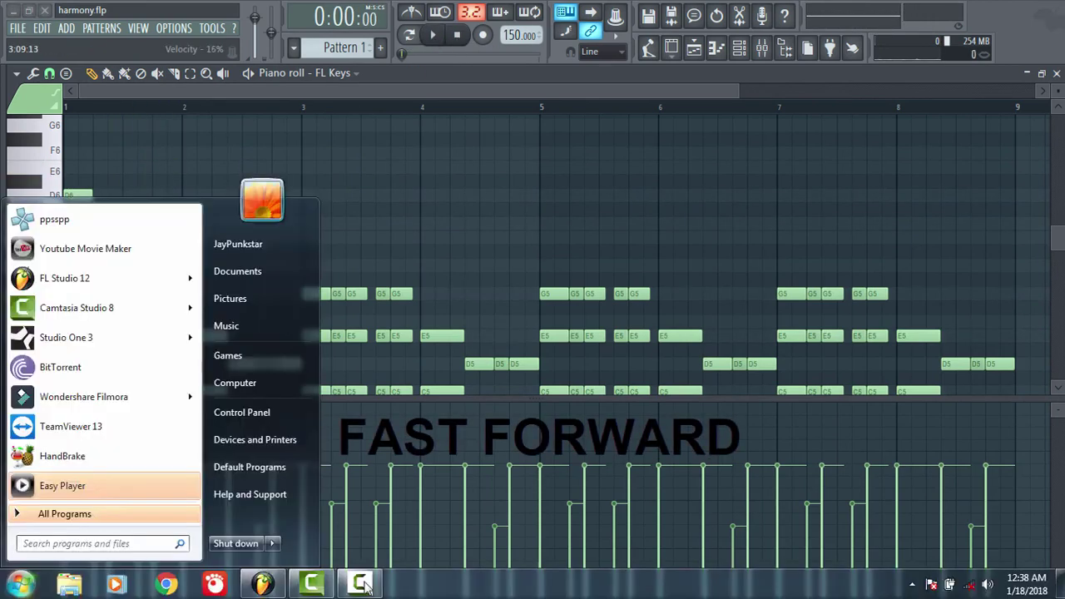
{"action": "left_click", "coordinate": [359, 582]}
{"action": "left_click", "coordinate": [990, 545]}
Step: Play back the melody and add a D6 note at the end of bar 1 and an E6 at the start of bar 2
{"action": "left_click", "coordinate": [433, 35]}
{"action": "key", "text": "space"}
{"action": "left_click", "coordinate": [163, 196]}
{"action": "left_click", "coordinate": [191, 154]}
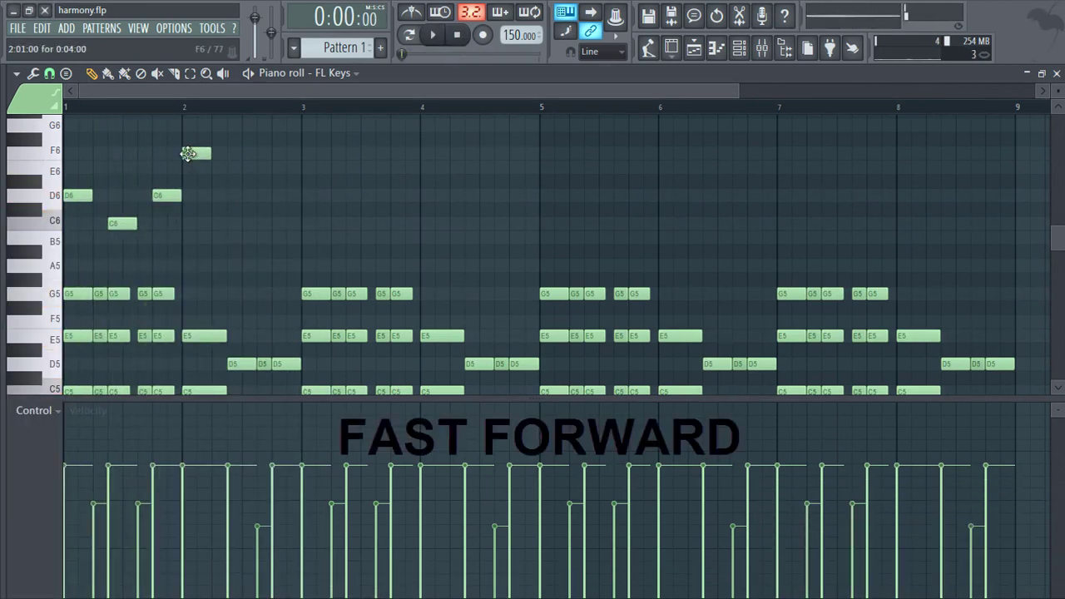
{"action": "left_click_drag", "start_coordinate": [192, 155], "coordinate": [191, 169]}
Step: Add a D6 melody note above the first G4-B4-D5 chord in bar 2 and play back the melody with the chords
{"action": "mouse_move", "coordinate": [232, 209]}
{"action": "left_mouse_down"}
{"action": "mouse_move", "coordinate": [232, 197]}
{"action": "mouse_move", "coordinate": [209, 223]}
{"action": "left_mouse_up"}
{"action": "left_click", "coordinate": [218, 225]}
{"action": "right_click", "coordinate": [210, 223]}
{"action": "left_click", "coordinate": [230, 198]}
{"action": "key", "text": "space"}
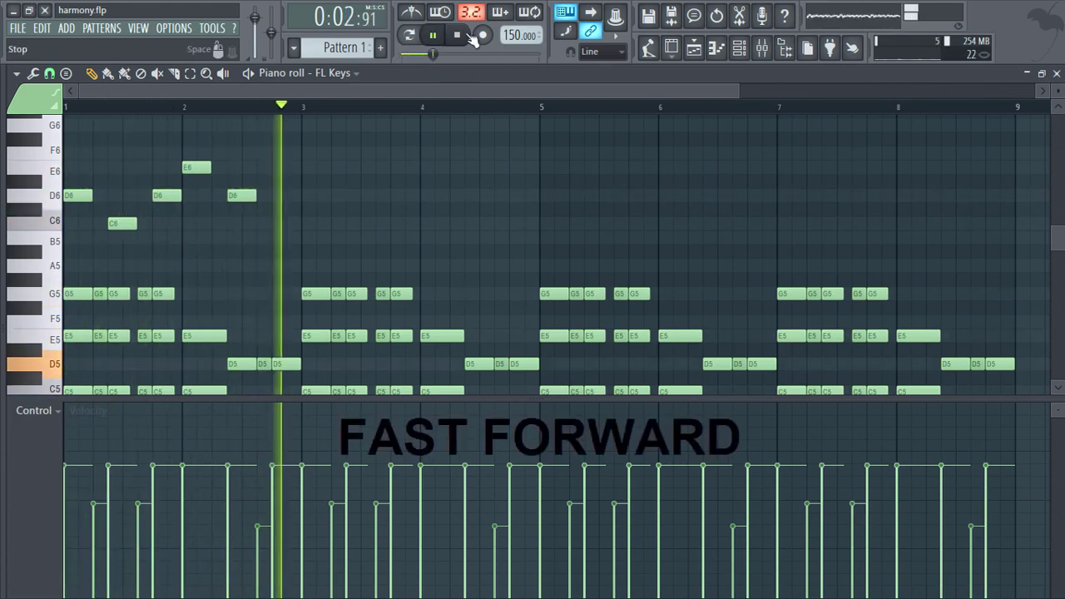
{"action": "key", "text": "space"}
{"action": "key", "text": "space"}
{"action": "key", "text": "space"}
{"action": "scroll", "coordinate": [211, 167], "scroll_direction": "up", "scroll_amount": 2}
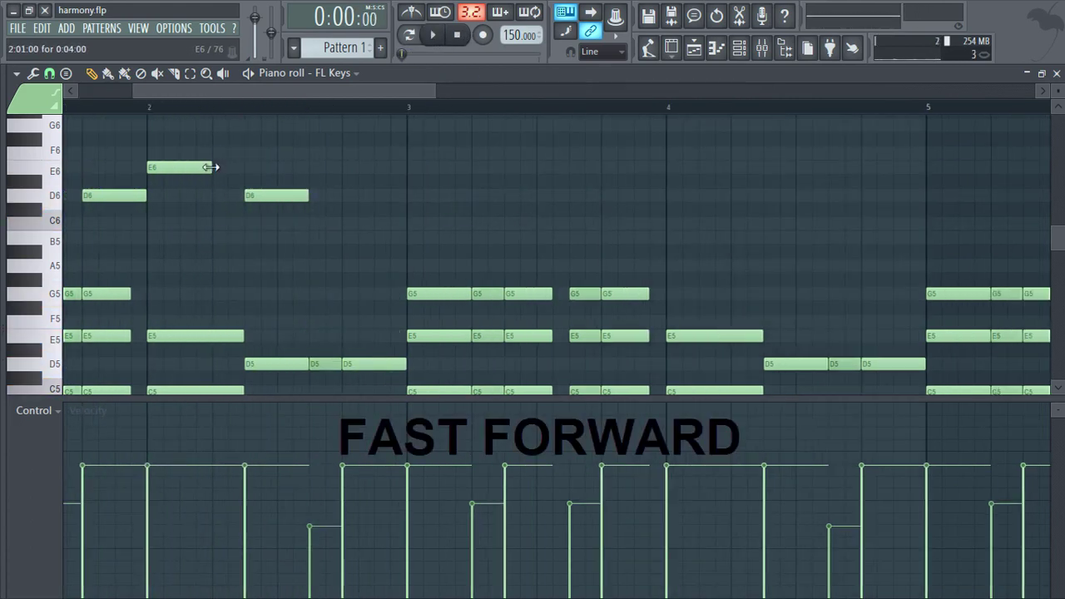
Step: Shorten the E6 at the start of bar 2, place a C6 on the bar's second beat and play the melody back
{"action": "left_click_drag", "start_coordinate": [185, 171], "coordinate": [196, 170]}
{"action": "left_click", "coordinate": [195, 219]}
{"action": "left_click", "coordinate": [192, 108]}
{"action": "key", "text": "space"}
{"action": "left_click_drag", "start_coordinate": [203, 223], "coordinate": [236, 222]}
{"action": "key", "text": "space"}
{"action": "key", "text": "space"}
{"action": "key", "text": "space"}
Step: Shift the D6 in bar 2 right by half a beat and lengthen the C6 and E6 before it to one beat each
{"action": "left_click_drag", "start_coordinate": [276, 197], "coordinate": [319, 199]}
{"action": "key", "text": "space"}
{"action": "key", "text": "space"}
{"action": "key", "text": "space"}
{"action": "key", "text": "space"}
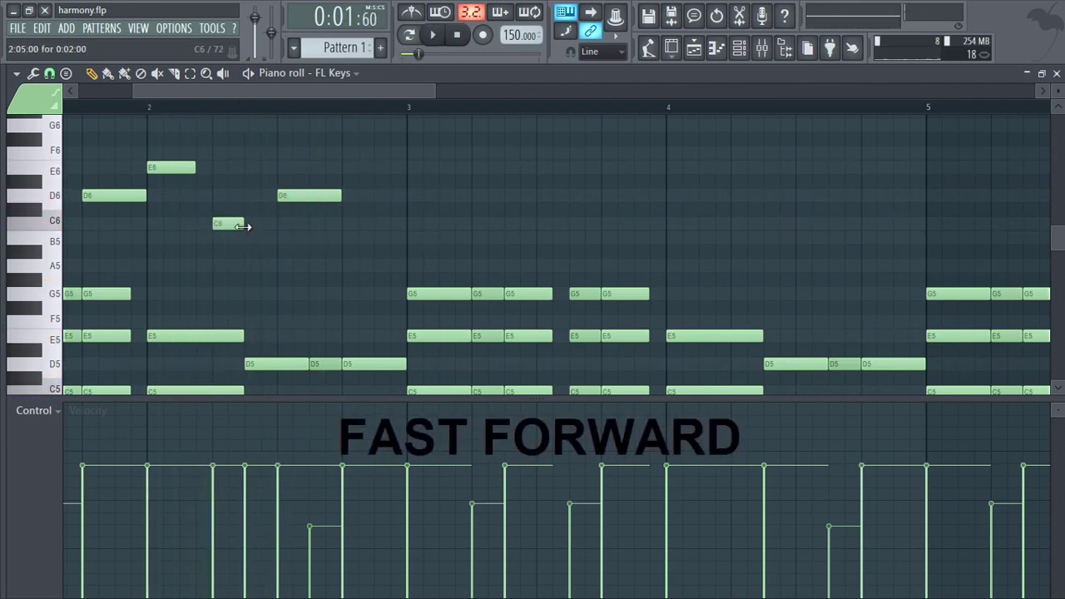
{"action": "left_click_drag", "start_coordinate": [244, 224], "coordinate": [276, 224]}
{"action": "key", "text": "space"}
{"action": "key", "text": "space"}
{"action": "left_click_drag", "start_coordinate": [194, 168], "coordinate": [210, 168]}
Step: Add a C6 melody note at the end of bar 2 and play back the two-bar melody with the chords
{"action": "left_click", "coordinate": [356, 225]}
{"action": "scroll", "coordinate": [360, 155], "scroll_direction": "down", "scroll_amount": 2}
{"action": "key", "text": "space"}
{"action": "key", "text": "space"}
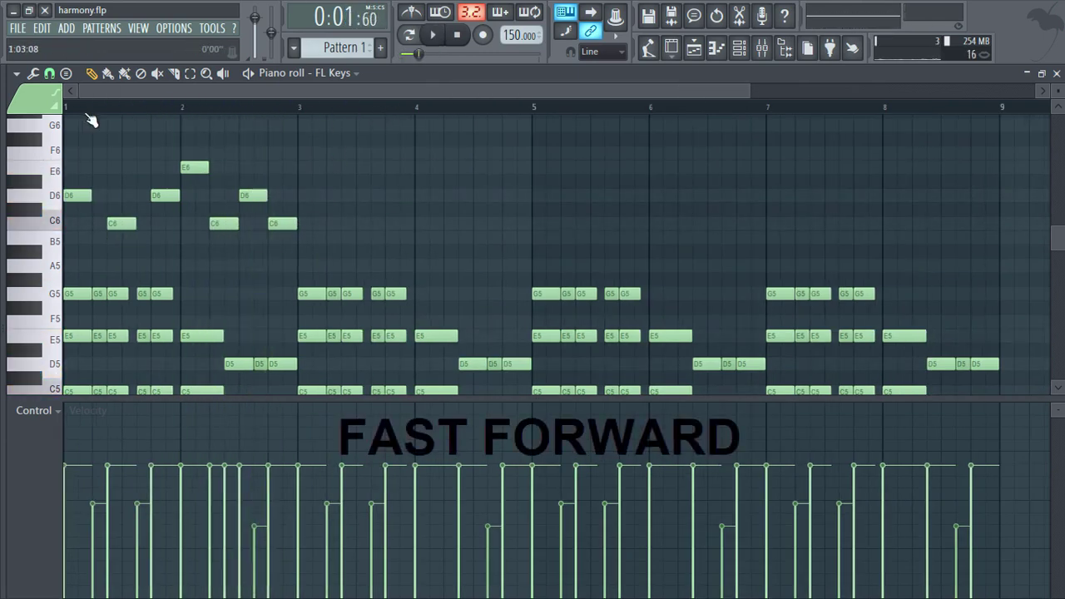
{"action": "left_click", "coordinate": [68, 108]}
{"action": "key", "text": "space"}
{"action": "key", "text": "space"}
Step: Copy the two-bar melody into bars 3–4 and 5–6, and play it back from bar 3
{"action": "left_click_drag", "start_coordinate": [339, 133], "coordinate": [57, 251]}
{"action": "mouse_move", "coordinate": [78, 200]}
{"action": "left_mouse_down"}
{"action": "mouse_move", "coordinate": [804, 203]}
{"action": "mouse_move", "coordinate": [307, 195]}
{"action": "left_mouse_up"}
{"action": "key", "text": "ctrl+d"}
{"action": "left_click", "coordinate": [301, 108]}
{"action": "key", "text": "space"}
{"action": "scroll", "coordinate": [461, 275], "scroll_direction": "up", "scroll_amount": 2}
{"action": "key", "text": "space"}
Step: Change the melody in bar 4 to G6, E6, F6 and E6 and play it back
{"action": "left_click_drag", "start_coordinate": [427, 251], "coordinate": [427, 209]}
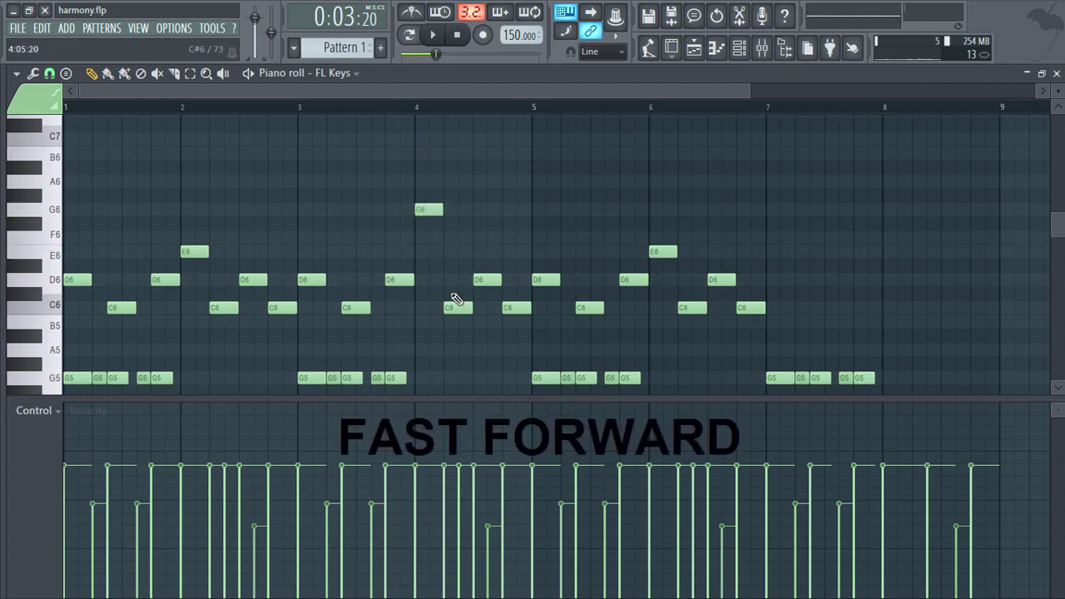
{"action": "mouse_move", "coordinate": [457, 305]}
{"action": "left_mouse_down"}
{"action": "mouse_move", "coordinate": [456, 251]}
{"action": "mouse_move", "coordinate": [491, 240]}
{"action": "left_mouse_up"}
{"action": "left_click_drag", "start_coordinate": [516, 307], "coordinate": [516, 251]}
{"action": "key", "text": "space"}
{"action": "scroll", "coordinate": [566, 109], "scroll_direction": "down", "scroll_amount": 2}
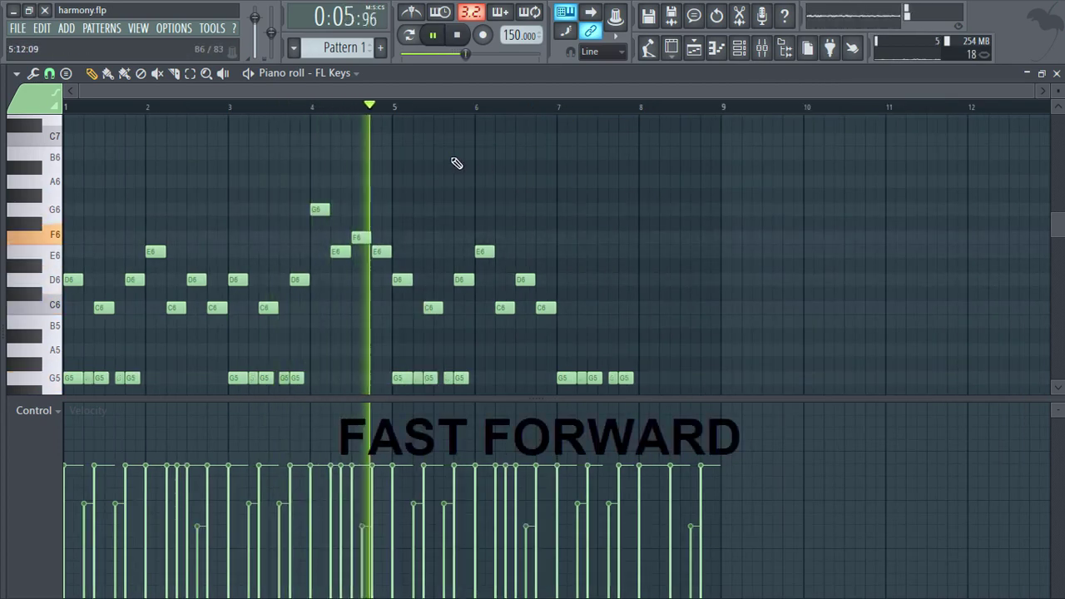
Step: Lower the last melody note of bar 4 to C6 and play the melody back
{"action": "key", "text": "space"}
{"action": "left_click_drag", "start_coordinate": [358, 239], "coordinate": [370, 314]}
{"action": "left_click", "coordinate": [318, 210]}
{"action": "left_click", "coordinate": [339, 250]}
{"action": "left_click", "coordinate": [358, 236]}
{"action": "key", "text": "space"}
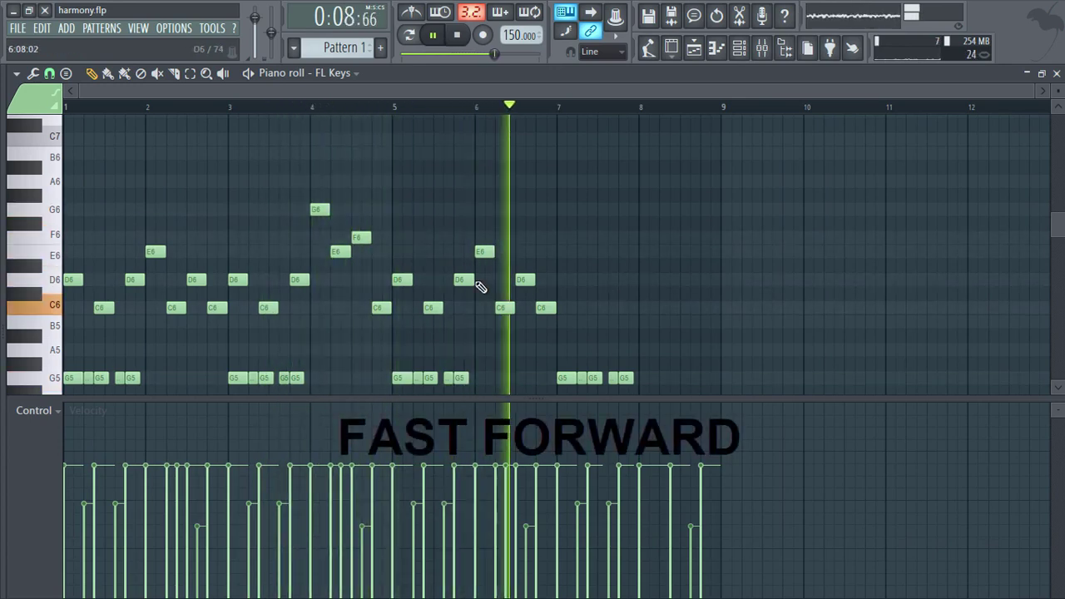
{"action": "key", "text": "space"}
Step: Copy the melody notes of bars 5–6 into bars 7–8 and clear the selection
{"action": "left_click_drag", "start_coordinate": [398, 192], "coordinate": [556, 317]}
{"action": "left_click_drag", "start_coordinate": [400, 279], "coordinate": [564, 279]}
{"action": "left_click", "coordinate": [713, 340], "text": "ctrl"}
{"action": "scroll", "coordinate": [713, 339], "scroll_direction": "down", "scroll_amount": 2}
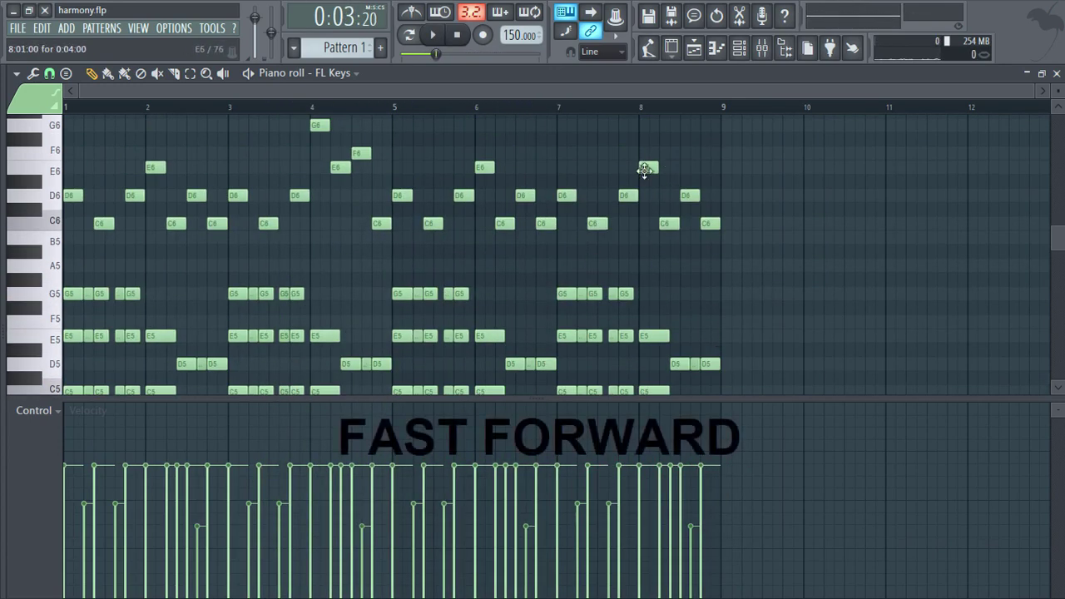
Step: Raise the second and third melody notes of bar 8 to F6 and E6, and play back the whole melody
{"action": "left_click_drag", "start_coordinate": [664, 222], "coordinate": [661, 150]}
{"action": "left_click_drag", "start_coordinate": [690, 196], "coordinate": [690, 167]}
{"action": "key", "text": "space"}
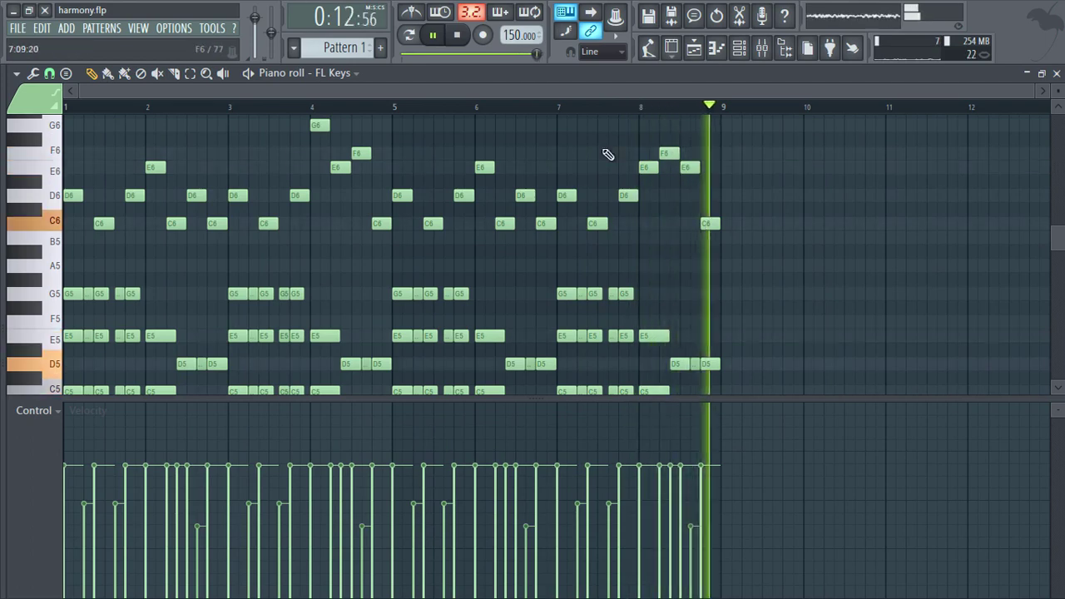
{"action": "key", "text": "space"}
{"action": "left_click", "coordinate": [458, 38]}
{"action": "key", "text": "space"}
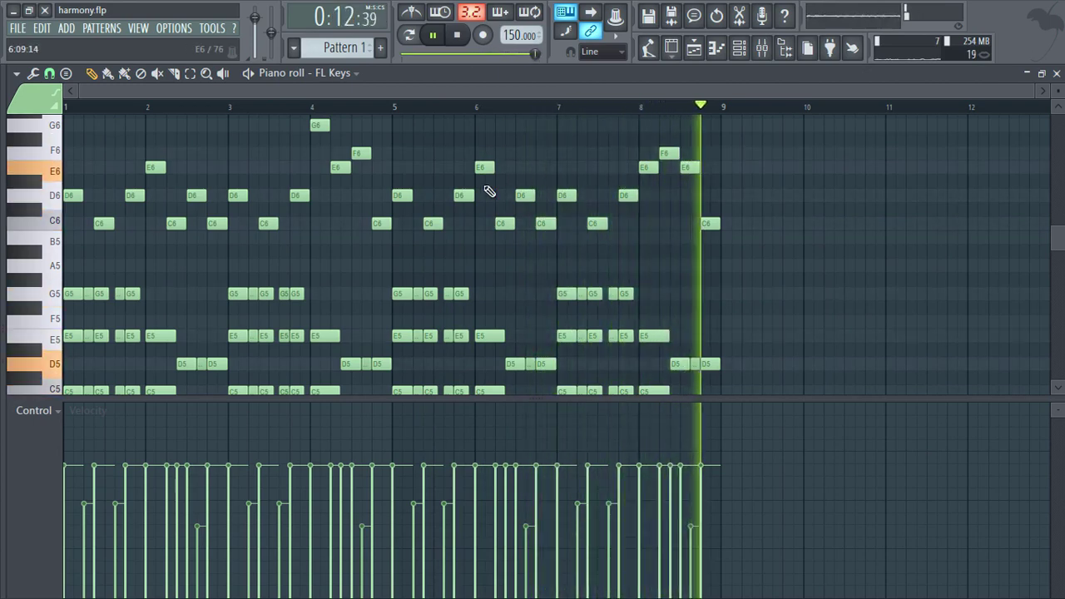
{"action": "key", "text": "space"}
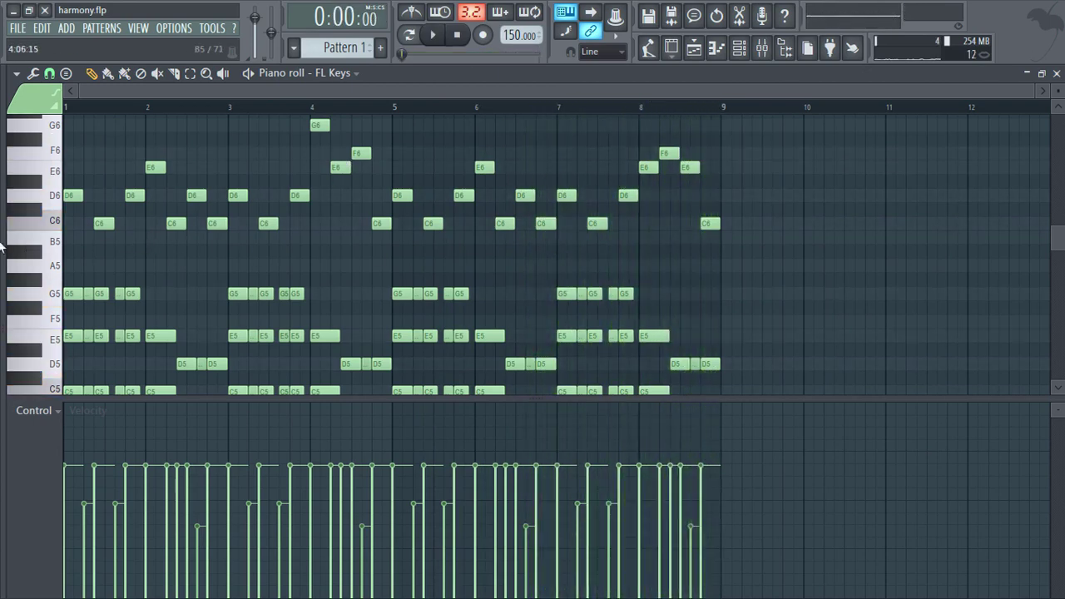
Step: Switch to note color group 11 and add B5, A5 and B5 a third below the melody notes in bar 1
{"action": "scroll", "coordinate": [326, 207], "scroll_direction": "up", "scroll_amount": 3}
{"action": "scroll", "coordinate": [525, 254], "scroll_direction": "down", "scroll_amount": 1}
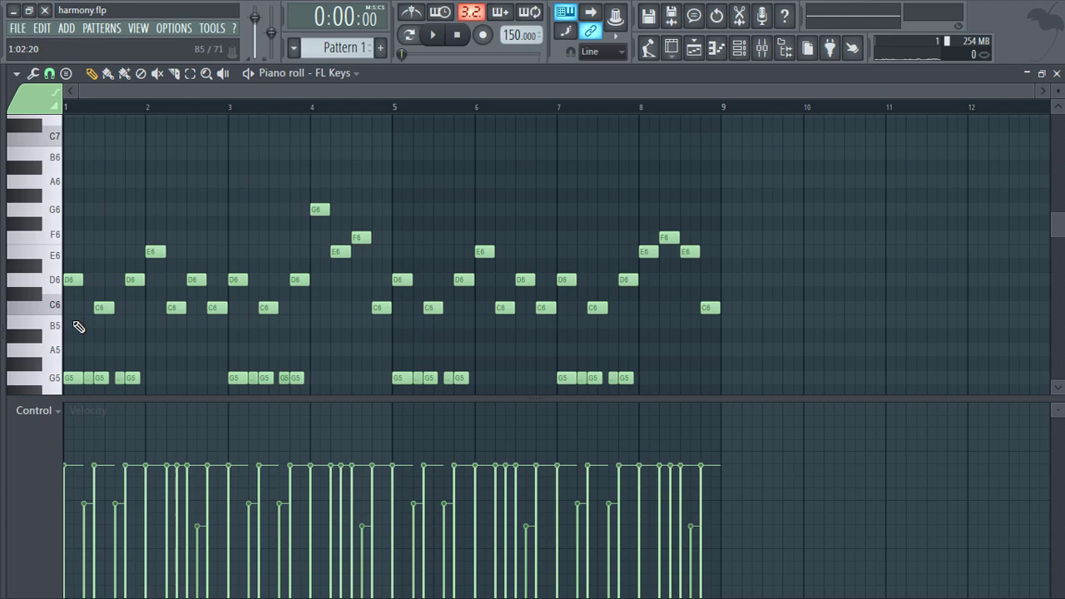
{"action": "left_click", "coordinate": [35, 104]}
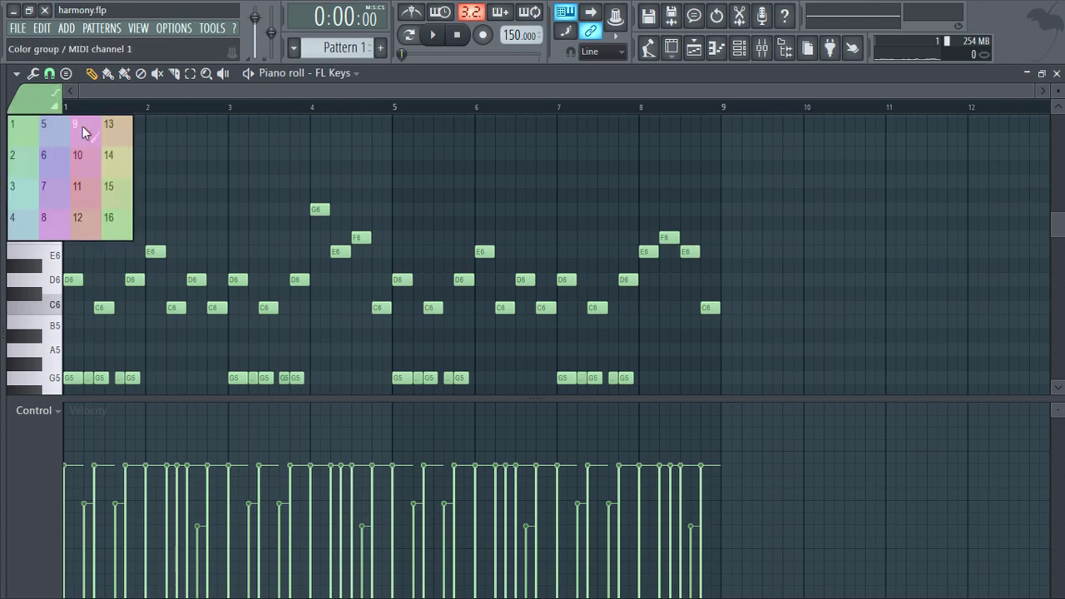
{"action": "left_click", "coordinate": [88, 200]}
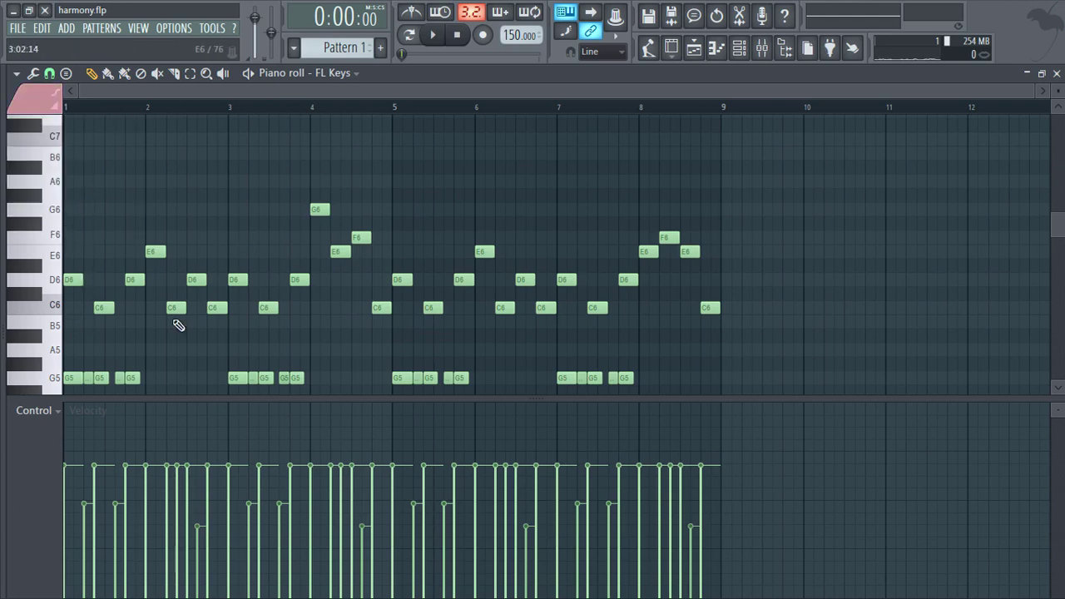
{"action": "left_click", "coordinate": [70, 325]}
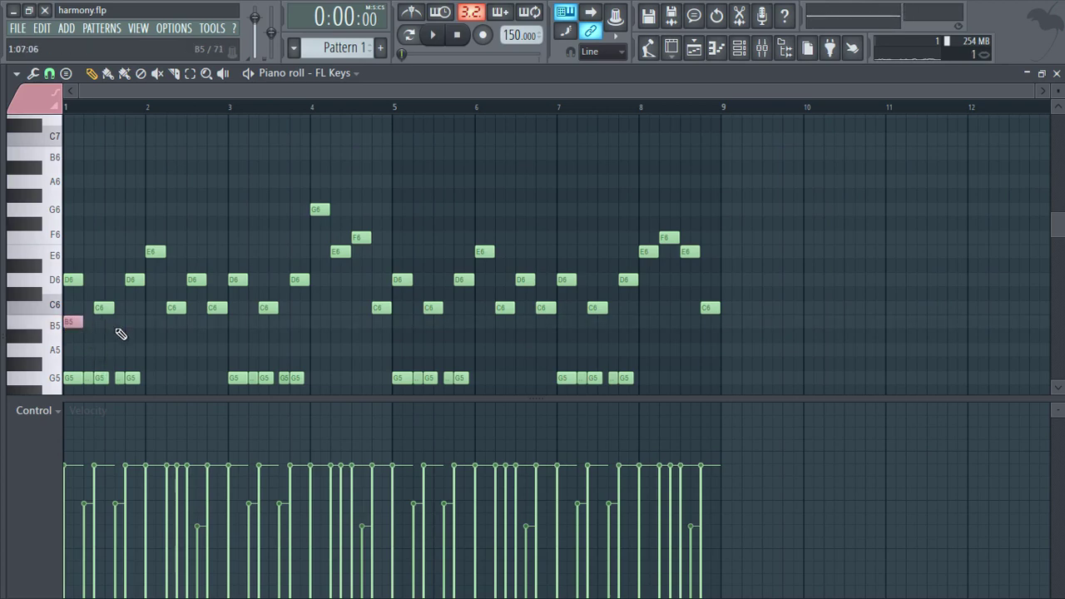
{"action": "left_click", "coordinate": [101, 350]}
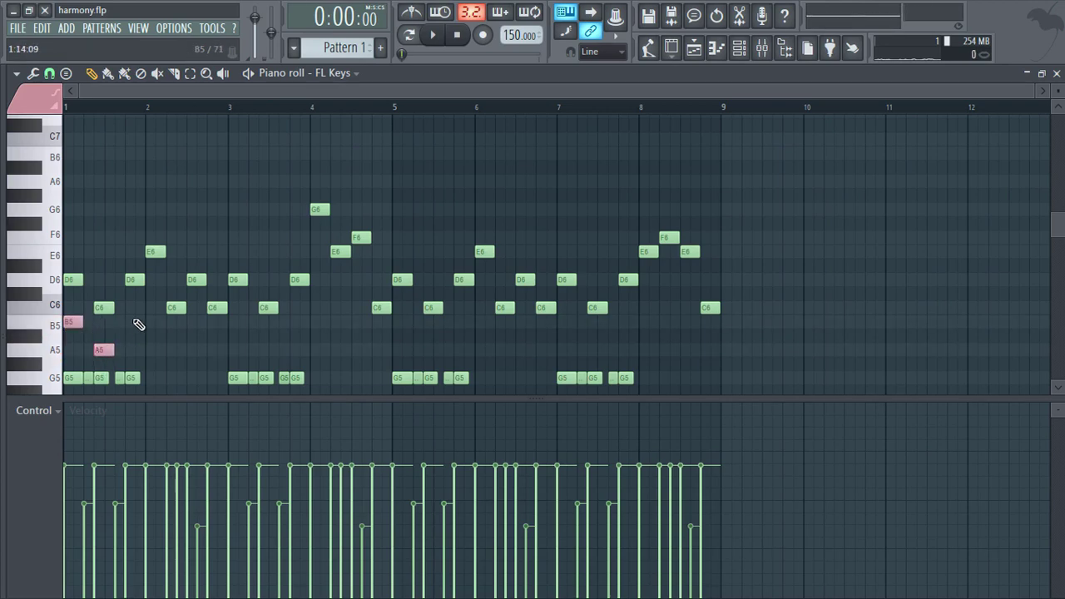
{"action": "left_click", "coordinate": [130, 324]}
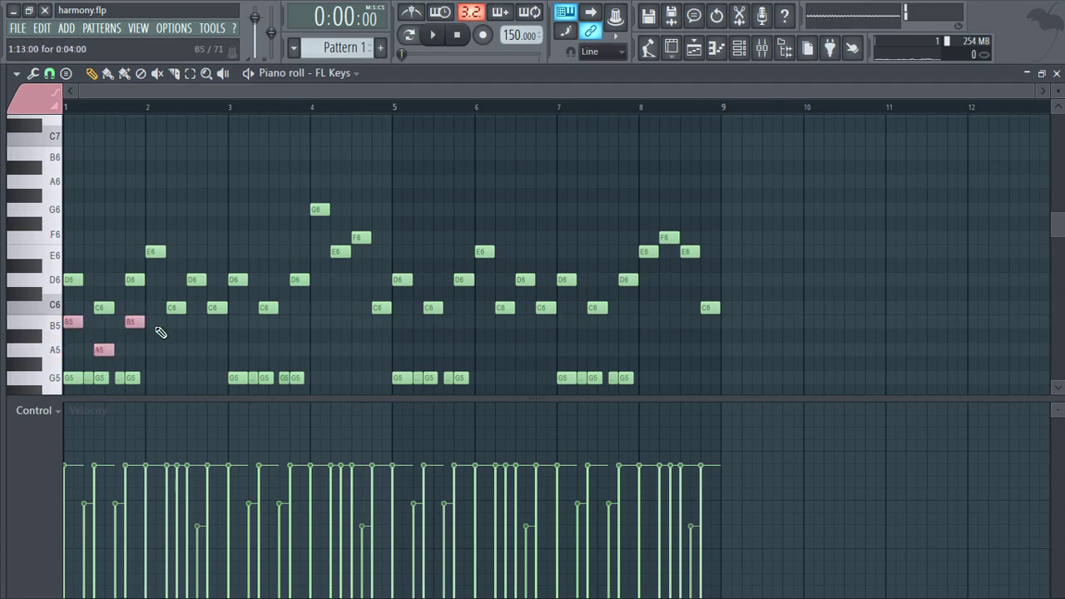
Step: Add harmony notes C6, A5, B5 and A5 a third below the melody in bar 2
{"action": "left_click", "coordinate": [169, 351]}
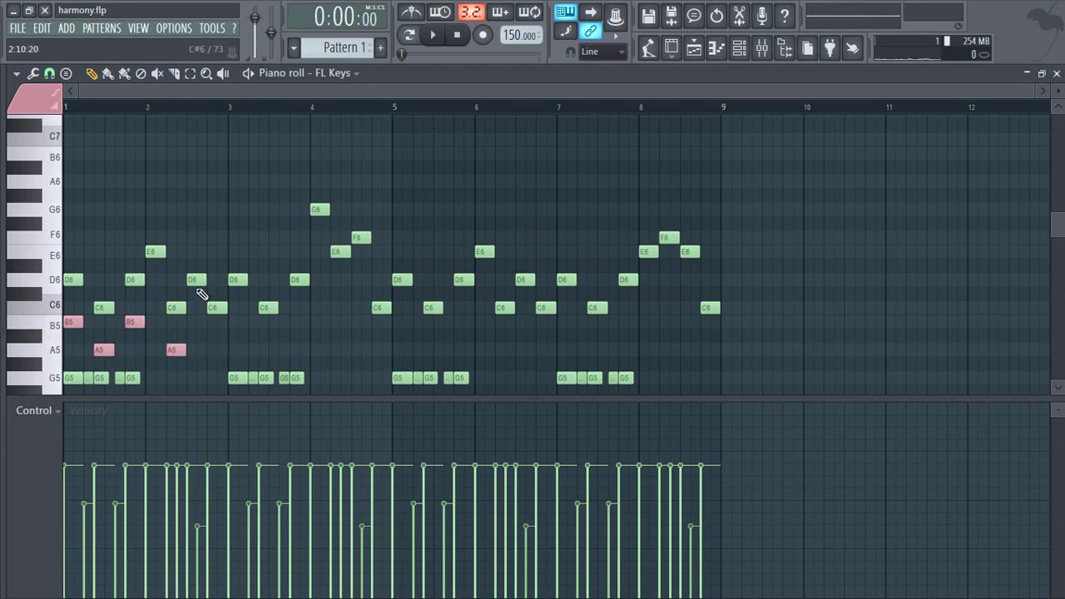
{"action": "left_click", "coordinate": [155, 310]}
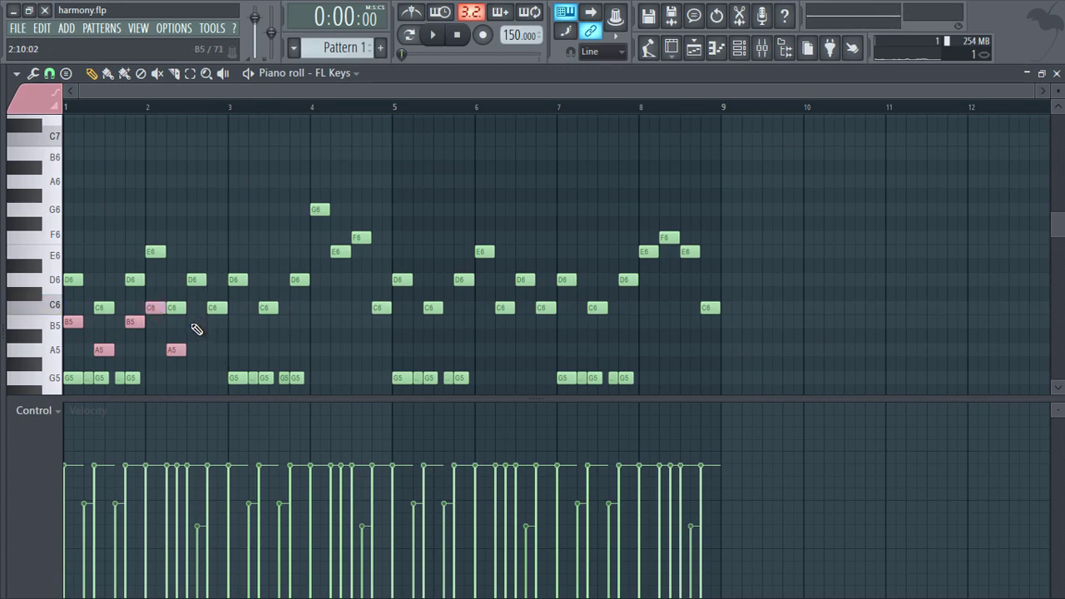
{"action": "left_click", "coordinate": [193, 324]}
{"action": "left_click", "coordinate": [213, 350]}
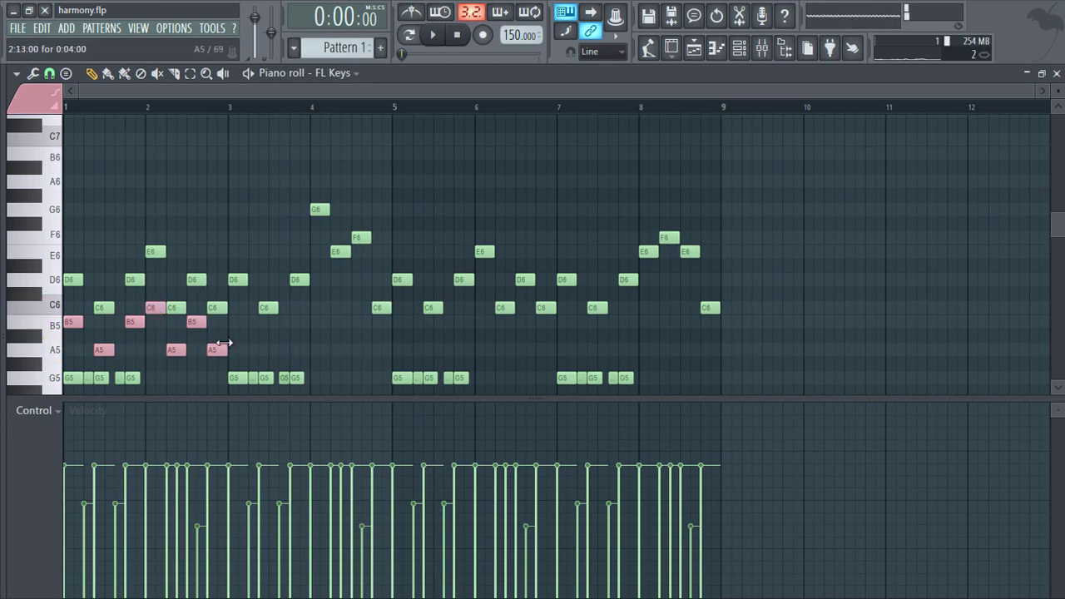
Step: Add the harmony a third below the melody: B5, A5, B5 in bar 3 and E6, C6, D6, A5 in bar 4
{"action": "left_click", "coordinate": [234, 326]}
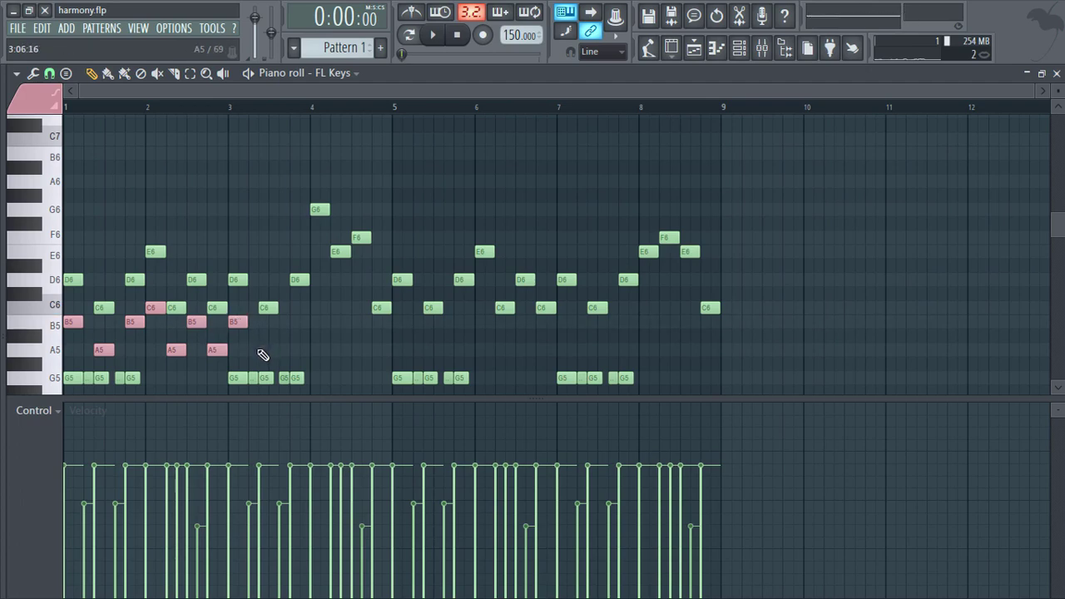
{"action": "left_click", "coordinate": [263, 351]}
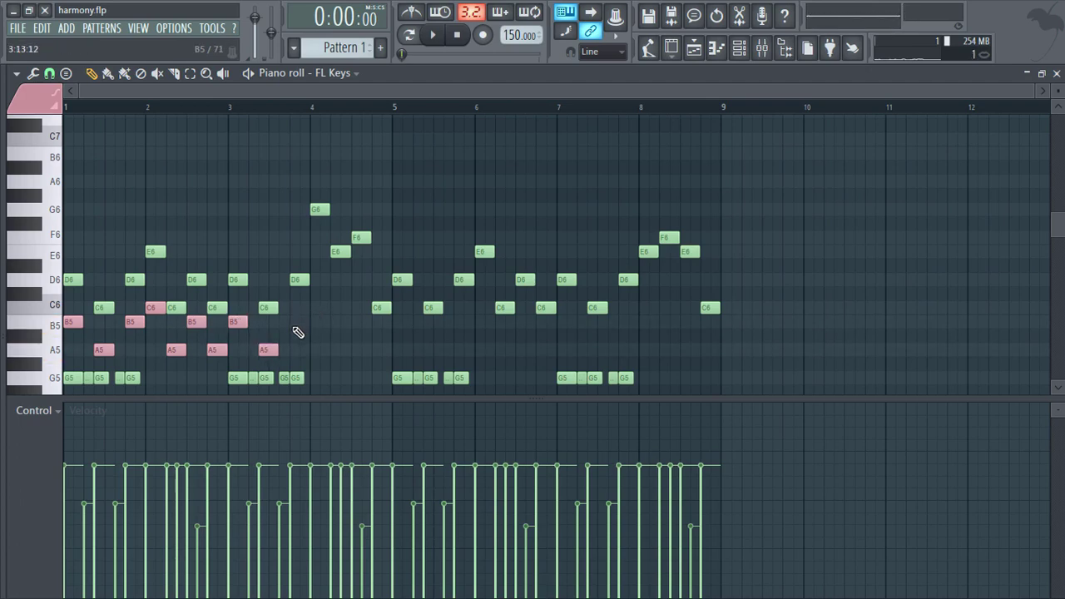
{"action": "left_click", "coordinate": [295, 326]}
{"action": "left_click", "coordinate": [317, 253]}
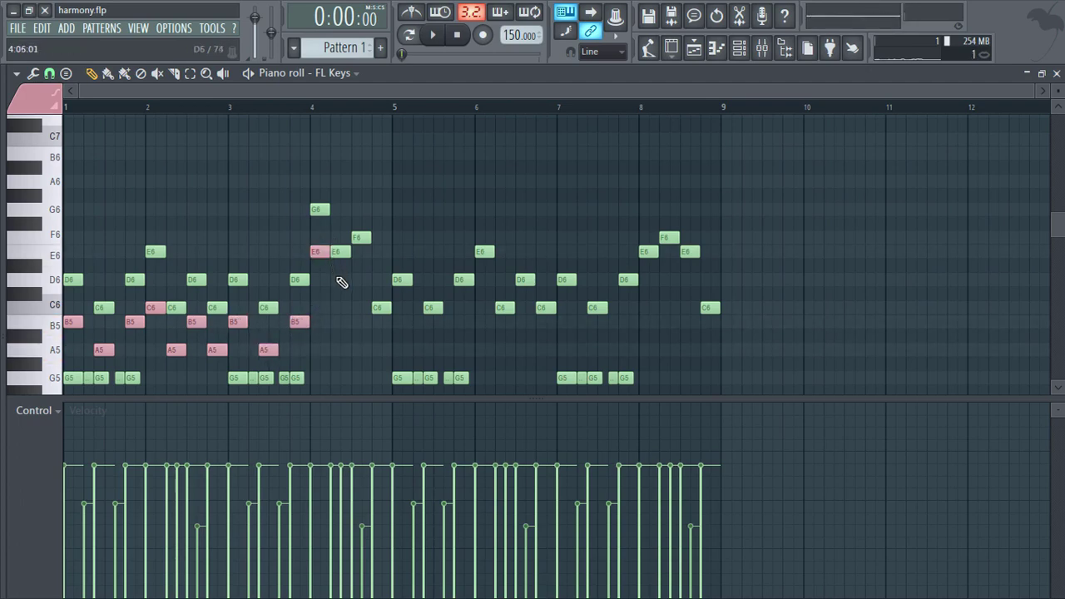
{"action": "left_click", "coordinate": [337, 307]}
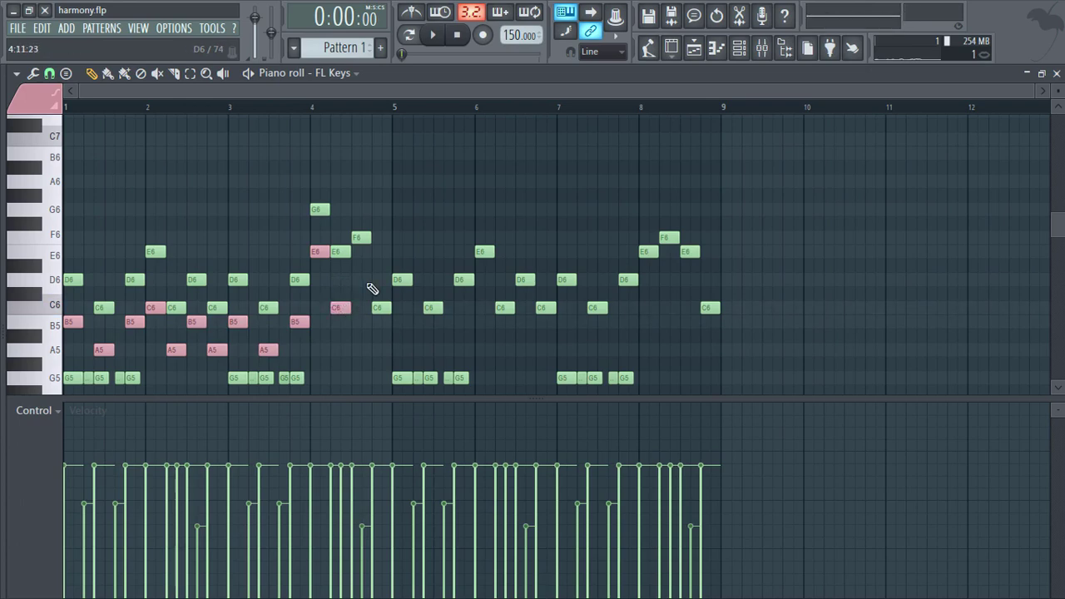
{"action": "left_click", "coordinate": [357, 281]}
{"action": "left_click", "coordinate": [376, 350]}
Step: Add the harmony a third below the melody: B5, A5, B5 in bar 5 and C6, A5, B5, A5 in bar 6
{"action": "left_click", "coordinate": [400, 323]}
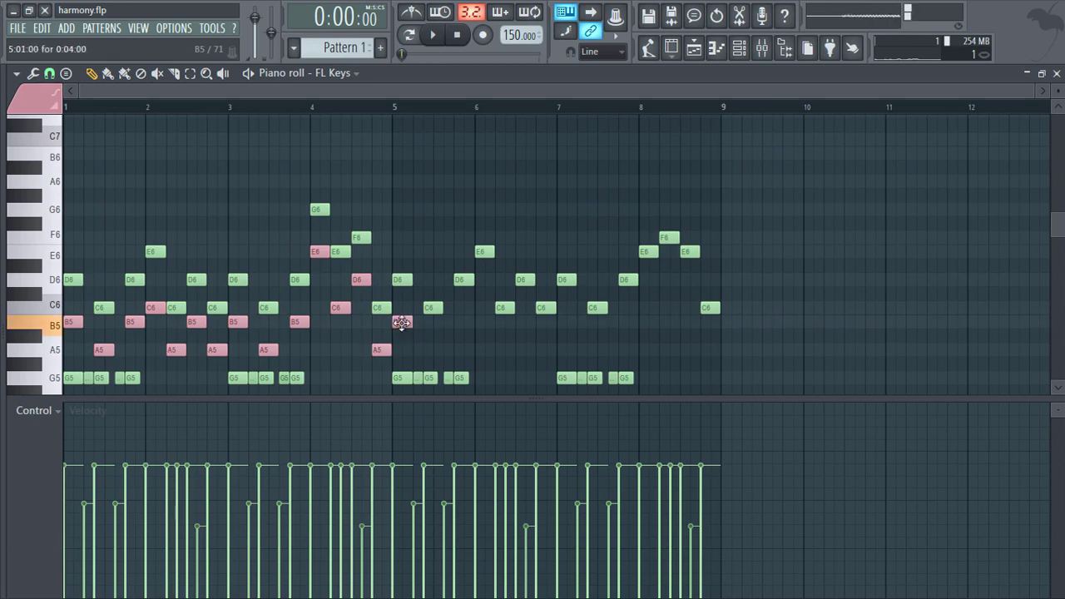
{"action": "left_click", "coordinate": [428, 351]}
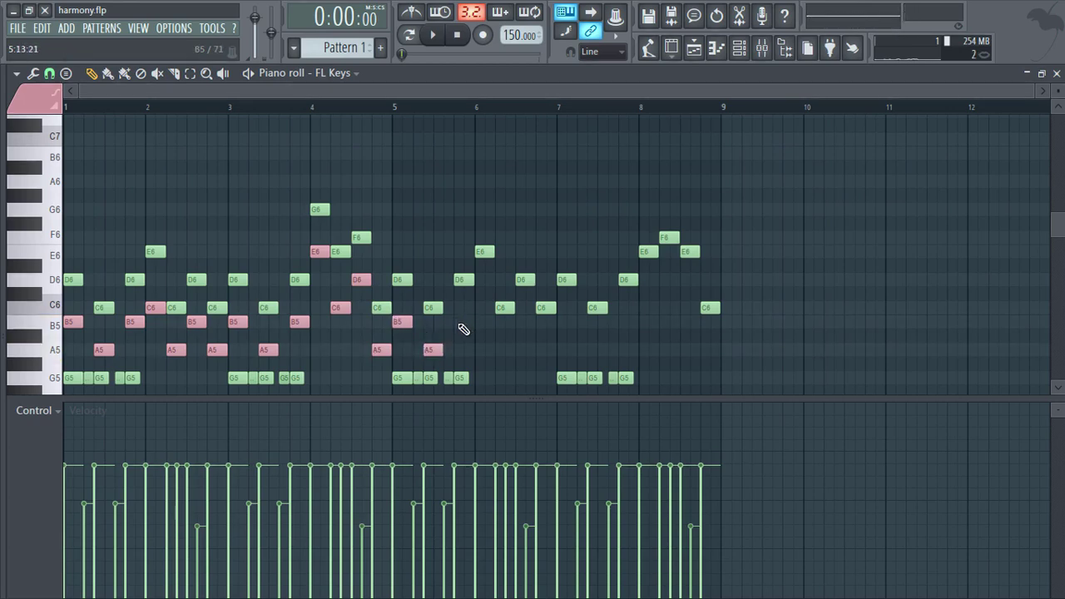
{"action": "left_click", "coordinate": [459, 324]}
{"action": "left_click", "coordinate": [483, 308]}
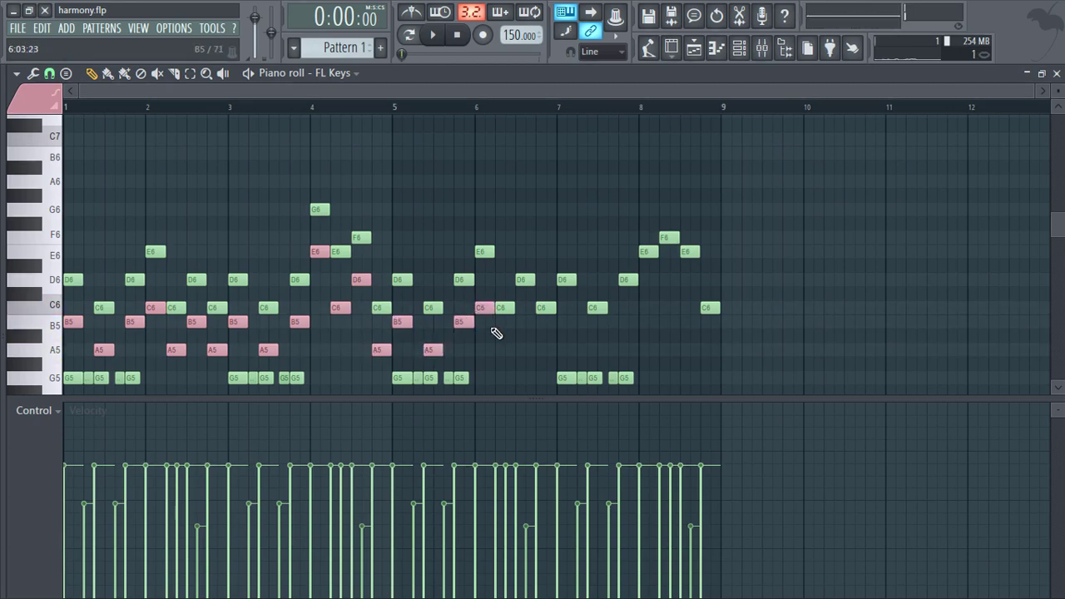
{"action": "left_click", "coordinate": [502, 349]}
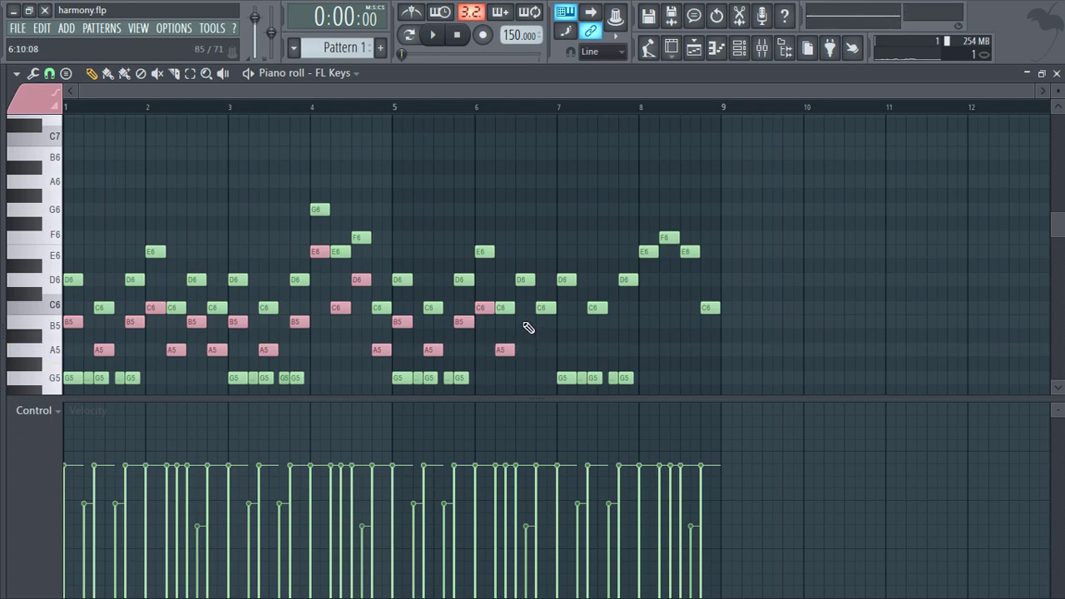
{"action": "left_click", "coordinate": [524, 324]}
{"action": "left_click", "coordinate": [547, 353]}
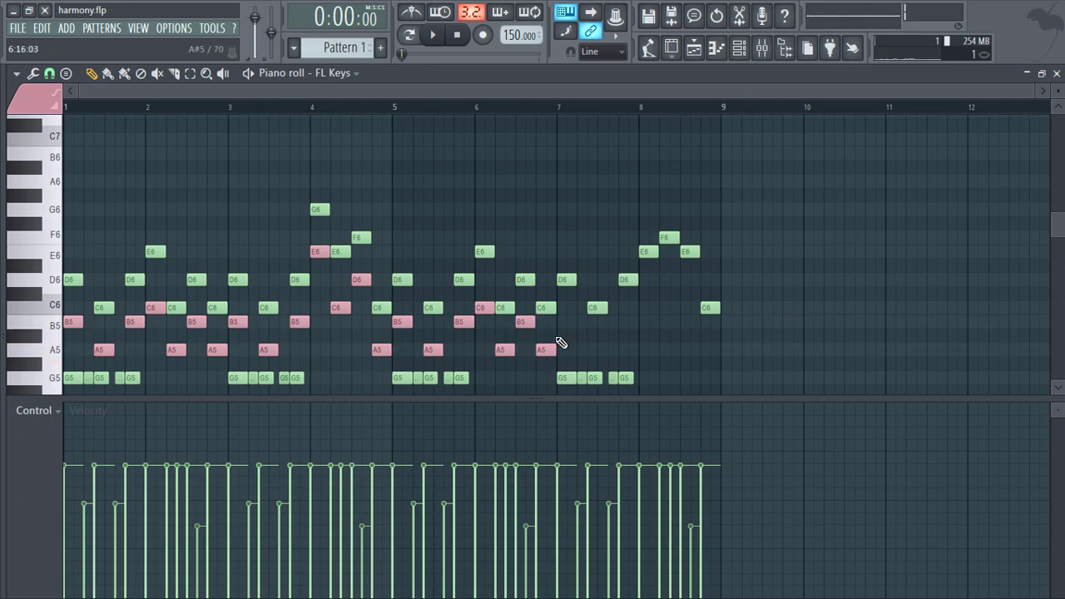
Step: Add harmony notes B5, A5, B5 in bar 7 and C6, D6, C6, A5 in bar 8, and play back the harmonized melody
{"action": "left_click", "coordinate": [567, 324]}
{"action": "left_click", "coordinate": [598, 350]}
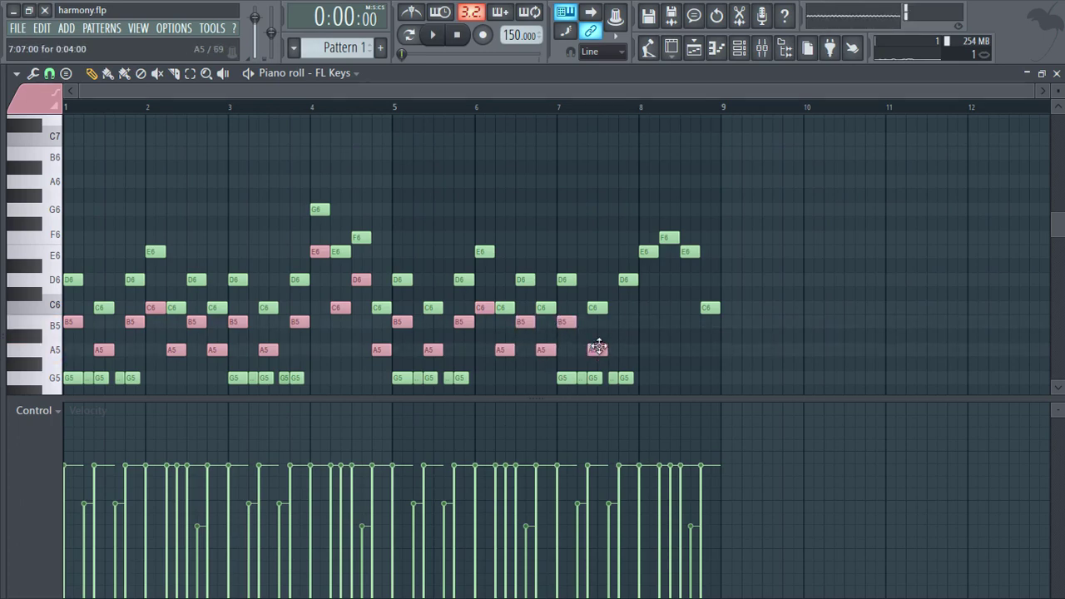
{"action": "left_click", "coordinate": [625, 323]}
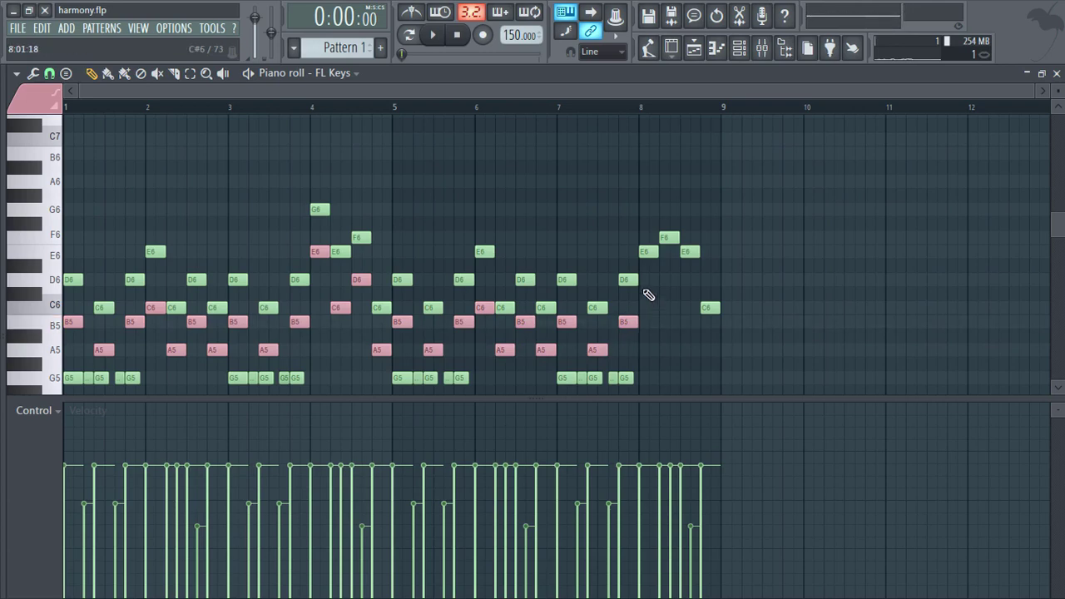
{"action": "left_click", "coordinate": [646, 308]}
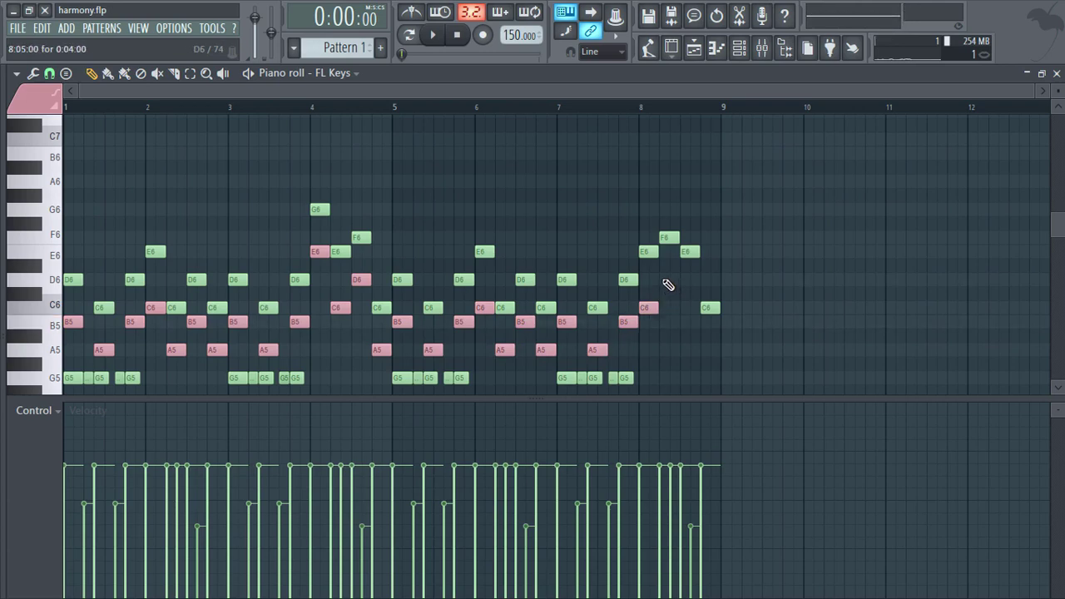
{"action": "left_click", "coordinate": [668, 281]}
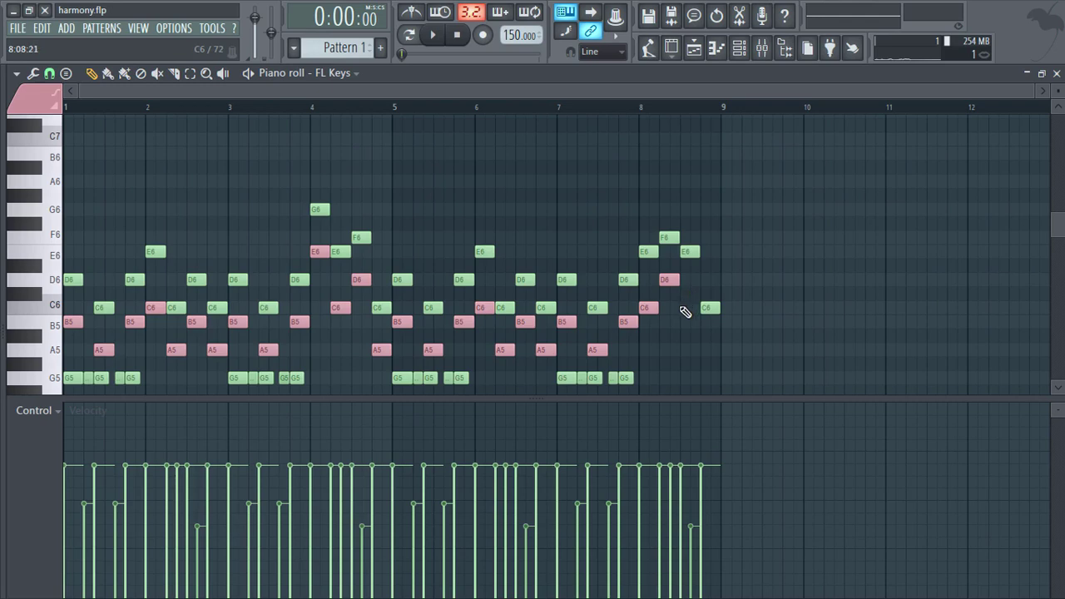
{"action": "left_click", "coordinate": [684, 307]}
{"action": "left_click", "coordinate": [707, 349]}
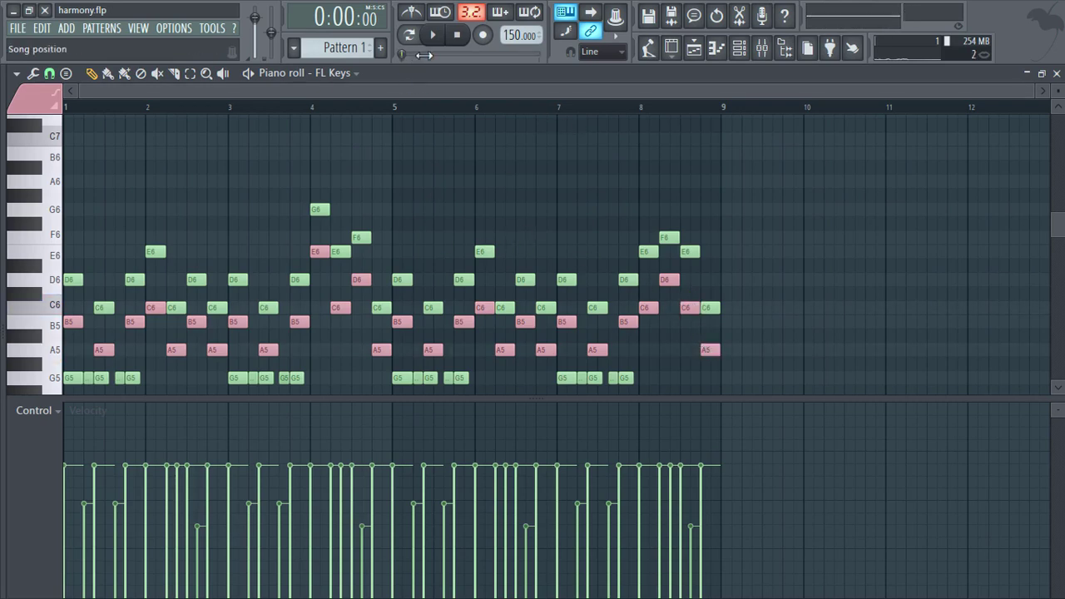
{"action": "left_click", "coordinate": [434, 38]}
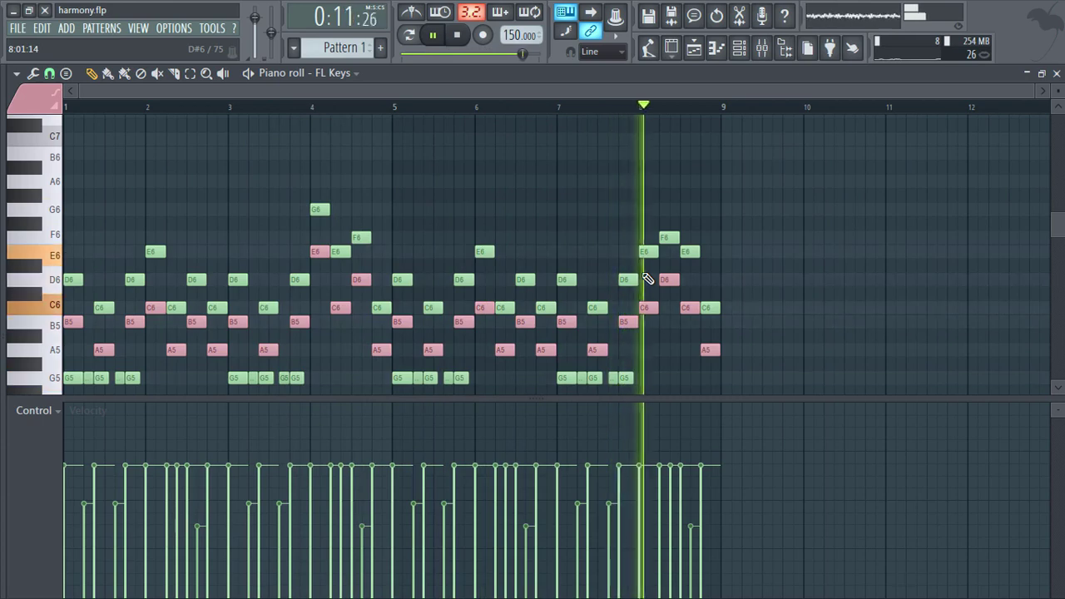
{"action": "key", "text": "space"}
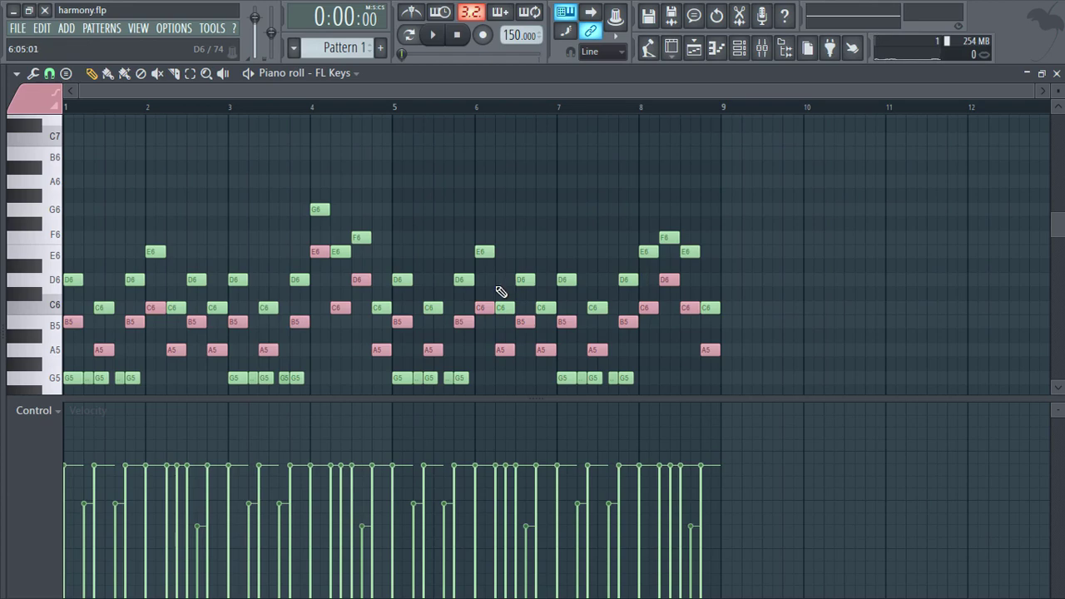
Step: Undo all the harmony notes a third below, leaving only the original melody and bass notes
{"action": "key", "text": "ctrl+alt+z"}
{"action": "key", "text": "ctrl+alt+z"}
{"action": "key", "text": "ctrl+alt+z"}
{"action": "key", "text": "ctrl+alt+z"}
{"action": "key", "text": "ctrl+alt+z"}
{"action": "key", "text": "ctrl+alt+z"}
{"action": "key", "text": "ctrl+alt+z"}
{"action": "key", "text": "ctrl+alt+z"}
{"action": "key", "text": "ctrl+alt+z"}
{"action": "key", "text": "ctrl+alt+z"}
{"action": "key", "text": "ctrl+alt+z"}
{"action": "key", "text": "ctrl+alt+z"}
{"action": "key", "text": "ctrl+alt+z"}
{"action": "key", "text": "ctrl+alt+z"}
{"action": "key", "text": "ctrl+alt+z"}
{"action": "key", "text": "ctrl+alt+z"}
{"action": "key", "text": "ctrl+alt+z"}
{"action": "key", "text": "ctrl+alt+z"}
{"action": "key", "text": "ctrl+alt+z"}
{"action": "key", "text": "ctrl+alt+z"}
{"action": "key", "text": "ctrl+alt+z"}
{"action": "key", "text": "ctrl+alt+z"}
{"action": "key", "text": "ctrl+alt+z"}
{"action": "key", "text": "ctrl+alt+z"}
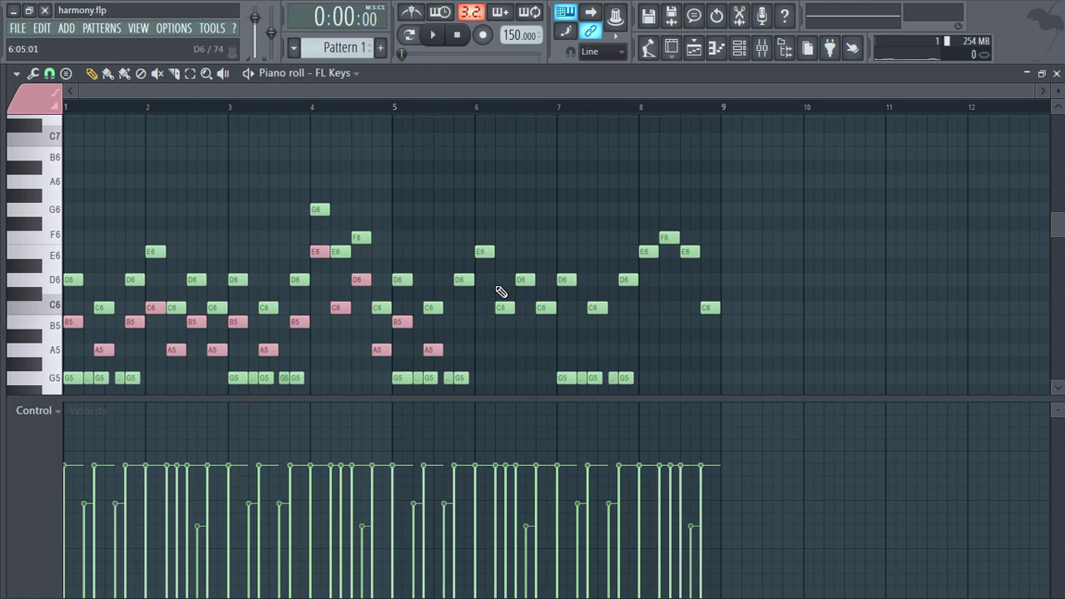
{"action": "key", "text": "ctrl+alt+z"}
{"action": "key", "text": "ctrl+alt+z"}
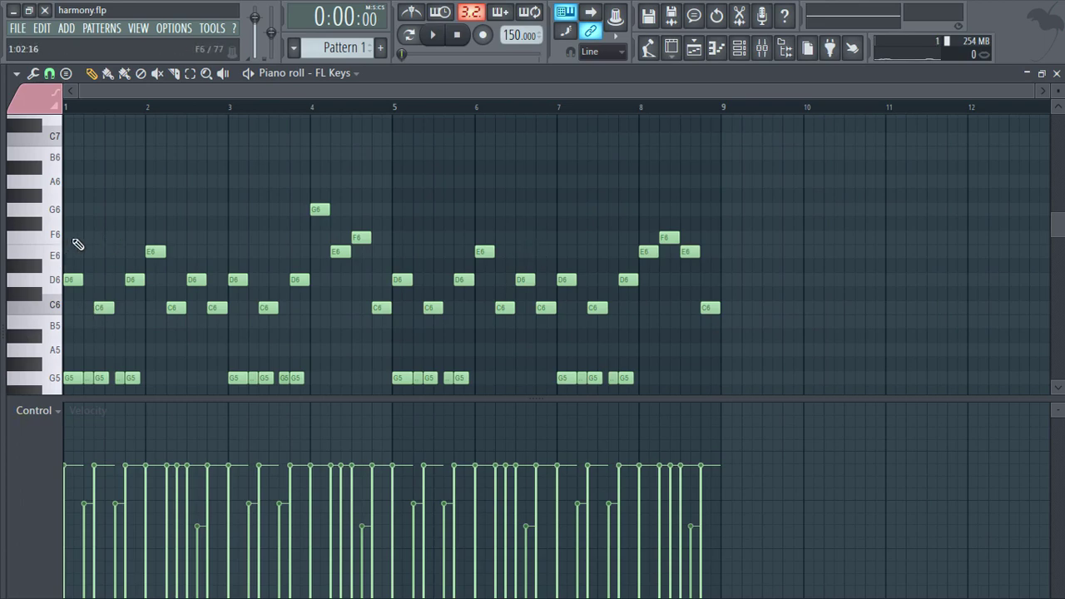
Step: Add the harmony a third above the melody: F6, E6, F6 in bar 1 and G6, E6, F6, E6 in bar 2
{"action": "left_click", "coordinate": [74, 238]}
{"action": "left_click", "coordinate": [102, 252]}
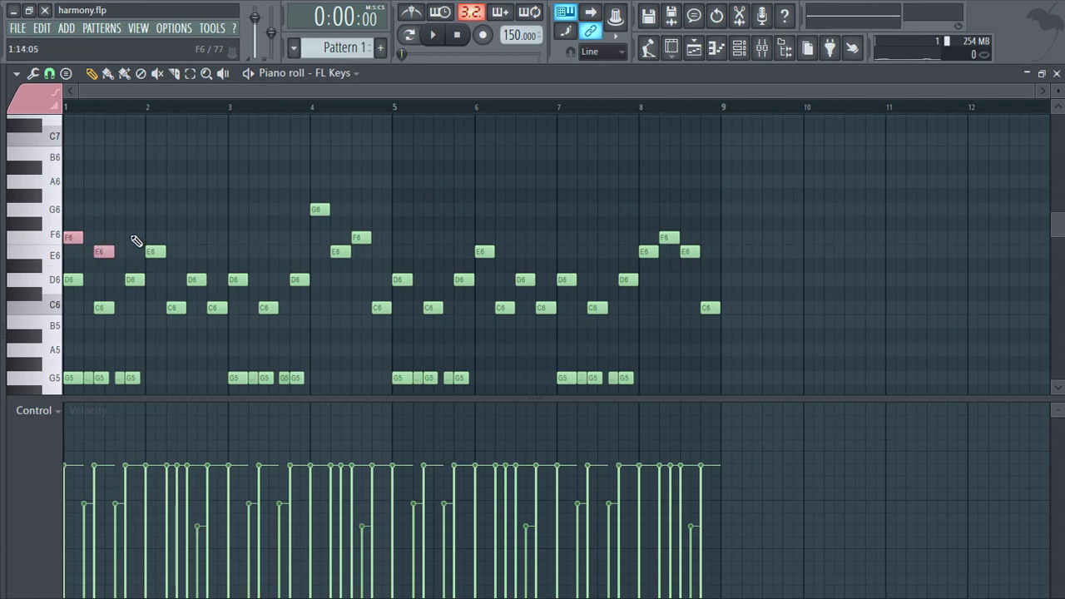
{"action": "left_click", "coordinate": [133, 239]}
{"action": "left_click", "coordinate": [153, 212]}
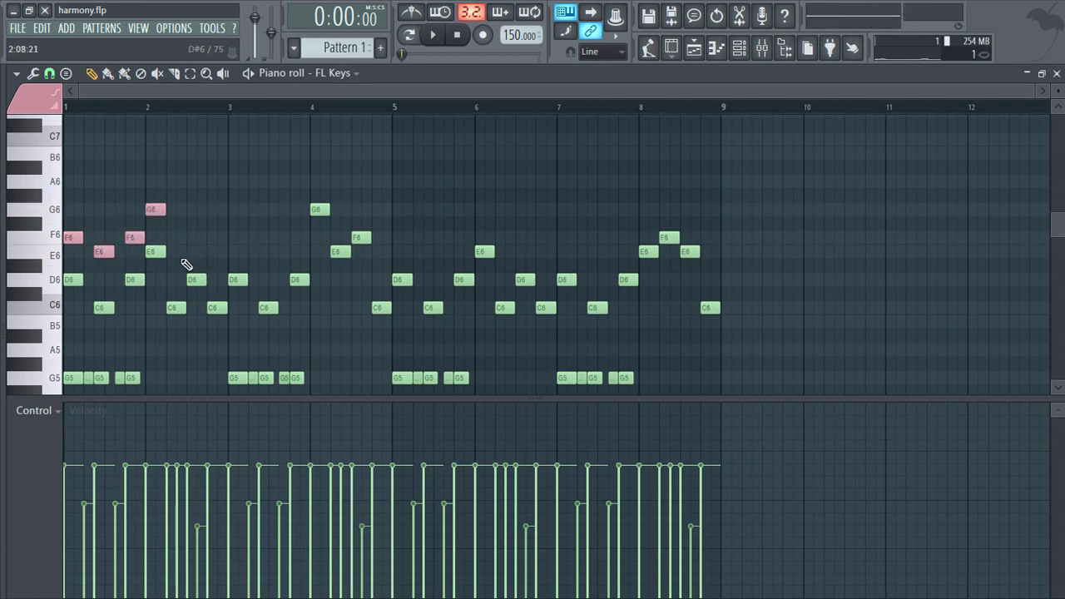
{"action": "left_click", "coordinate": [175, 253]}
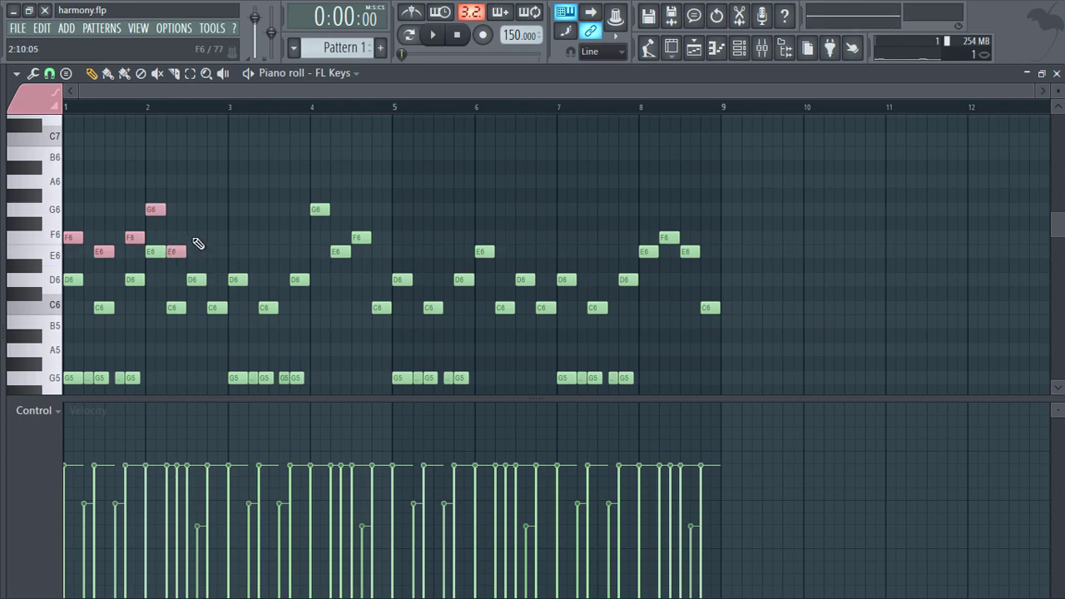
{"action": "left_click", "coordinate": [197, 239]}
{"action": "left_click", "coordinate": [217, 253]}
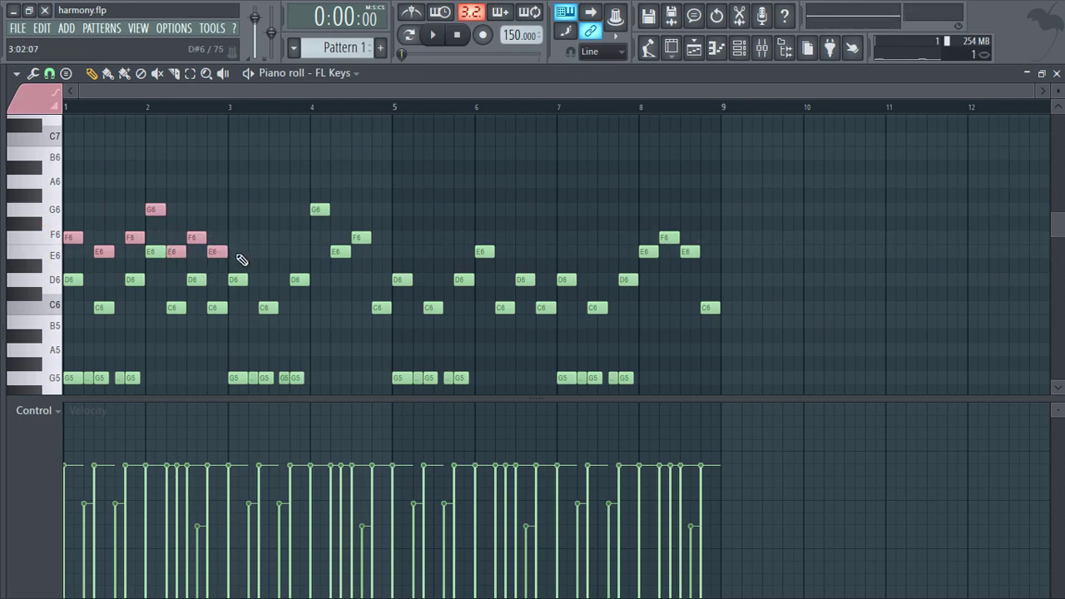
Step: Add the harmony a third above the melody: F6, E6, F6 in bar 3 and B6, G6, A6, E6 in bar 4
{"action": "left_click", "coordinate": [237, 239]}
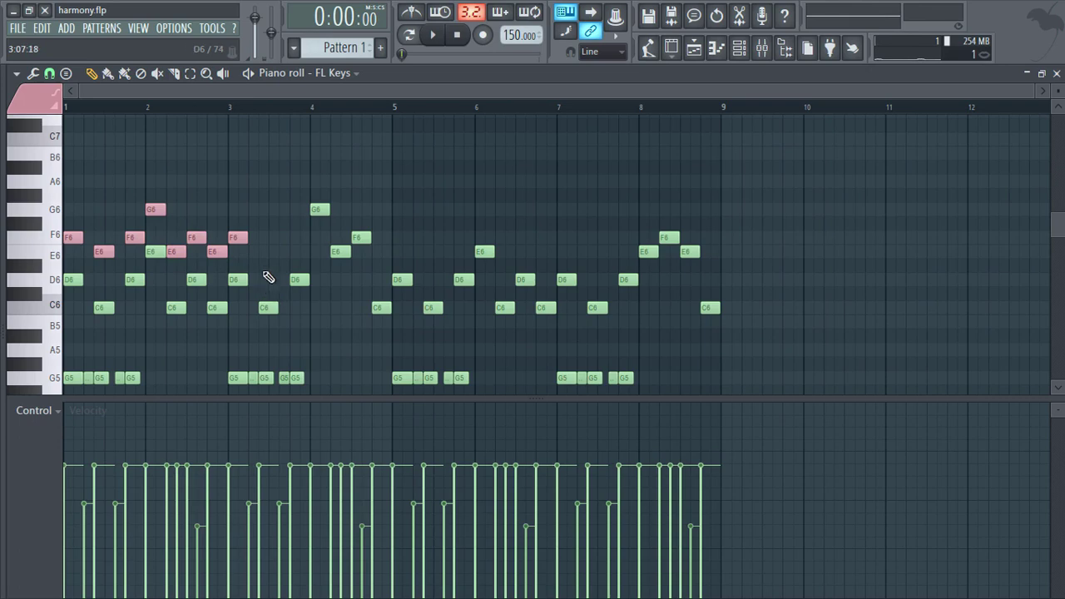
{"action": "left_click", "coordinate": [265, 253]}
{"action": "left_click", "coordinate": [297, 239]}
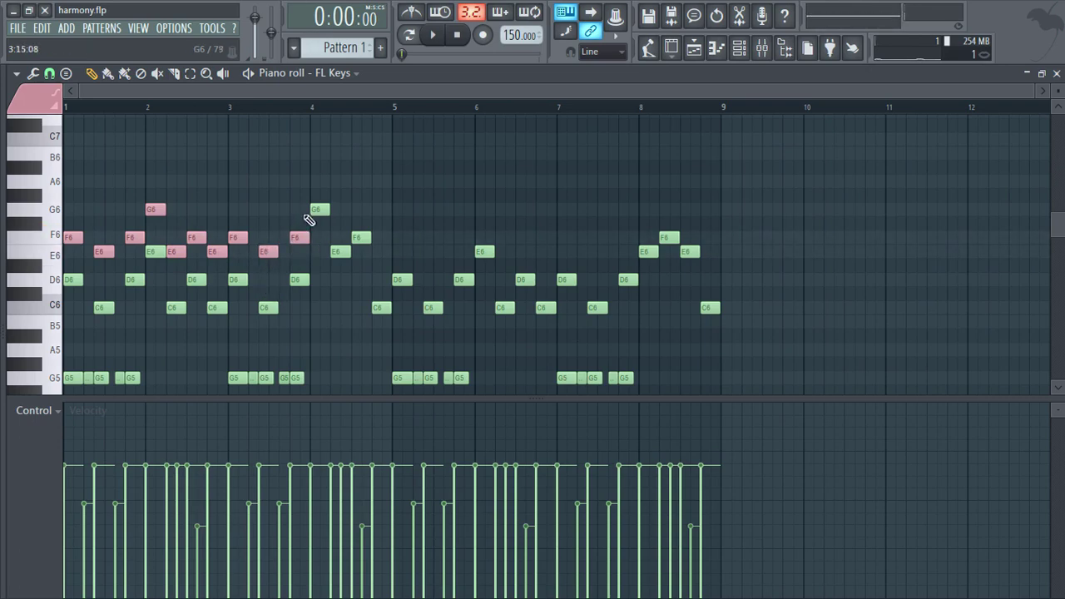
{"action": "left_click", "coordinate": [315, 155]}
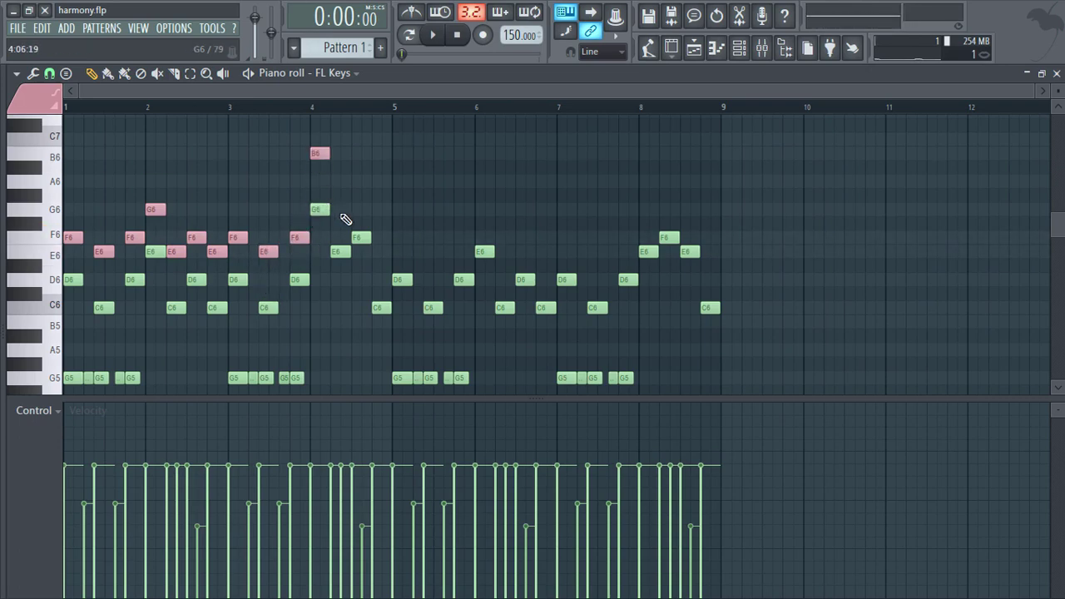
{"action": "left_click", "coordinate": [340, 209]}
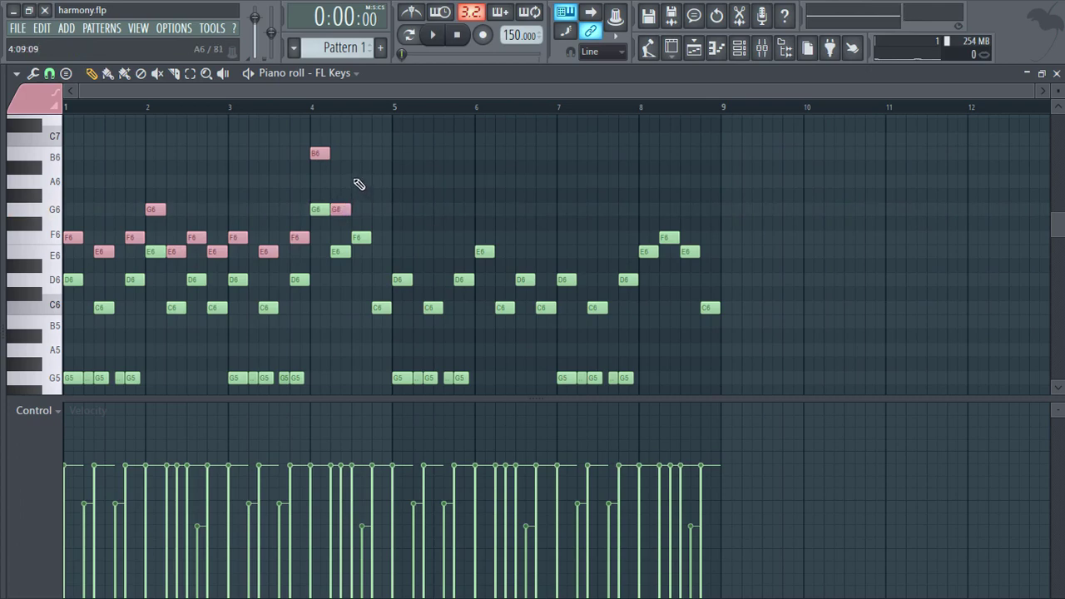
{"action": "left_click", "coordinate": [358, 182]}
{"action": "left_click", "coordinate": [376, 251]}
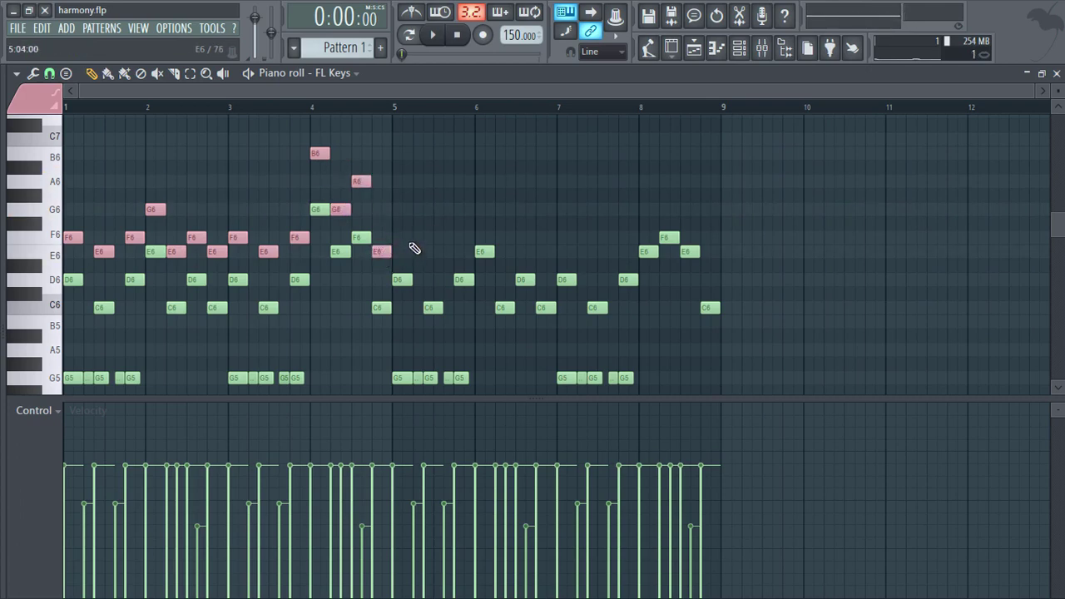
Step: Add harmony notes F6, D6, F6 above the melody in bar 5 and G6, E6, F6, E6 in bar 6
{"action": "left_click", "coordinate": [398, 238]}
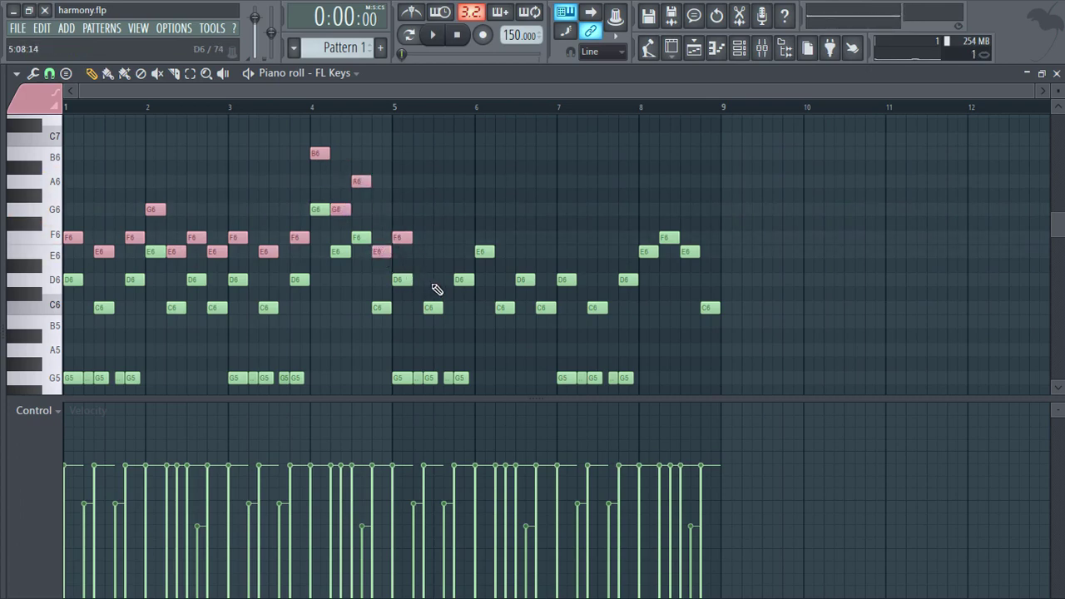
{"action": "left_click", "coordinate": [430, 281]}
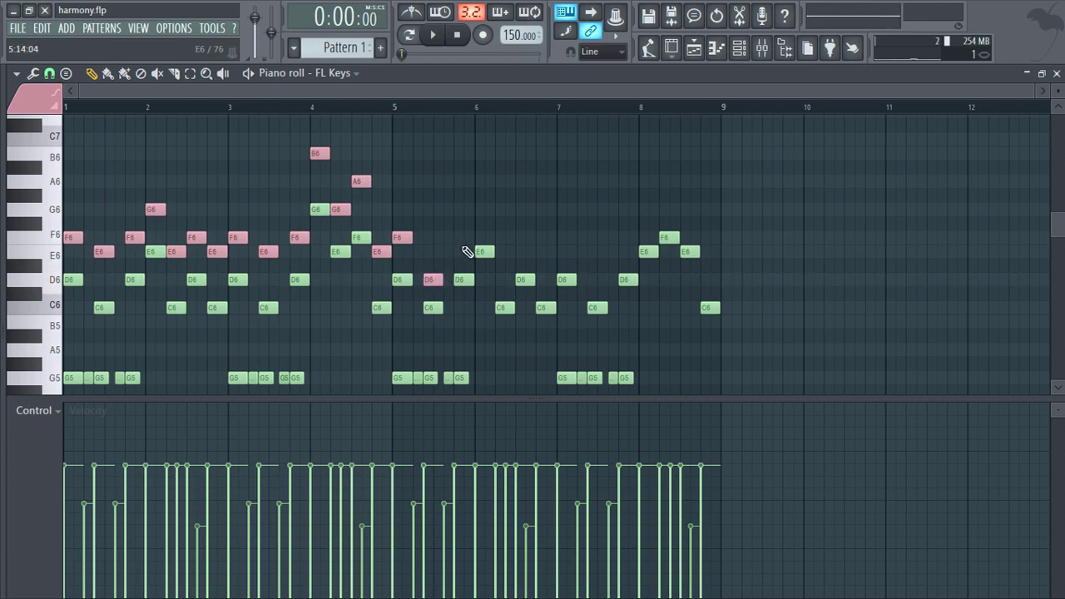
{"action": "left_click", "coordinate": [461, 238]}
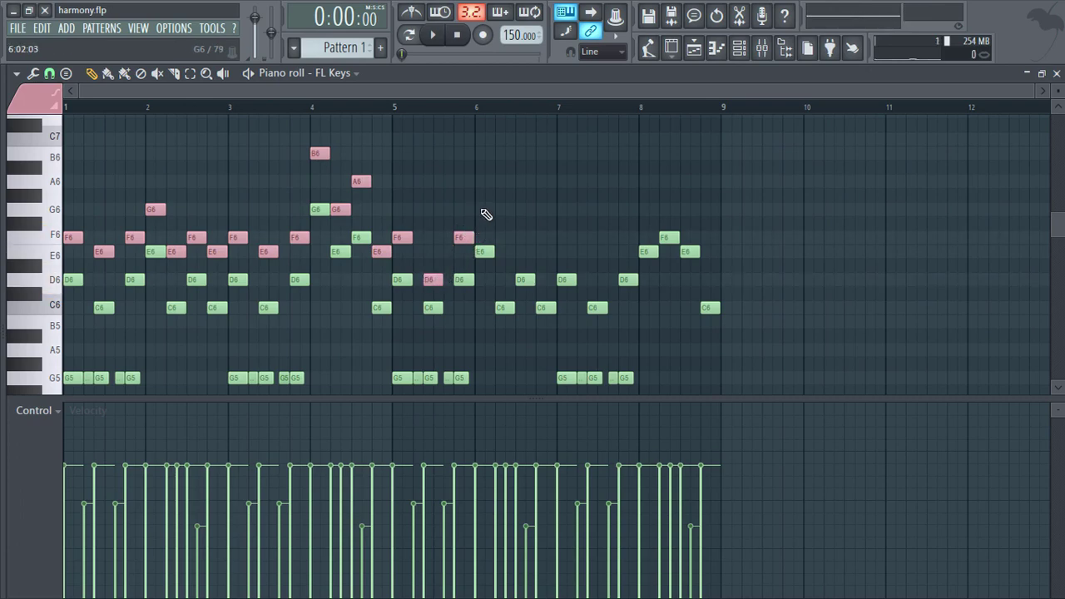
{"action": "left_click", "coordinate": [480, 209]}
{"action": "left_click", "coordinate": [505, 252]}
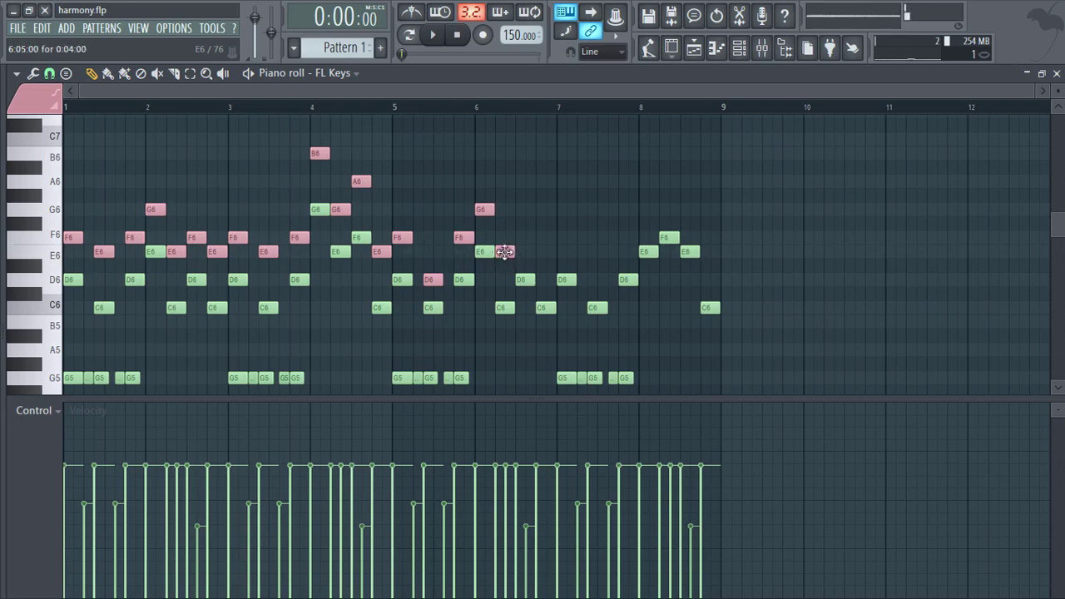
{"action": "left_click", "coordinate": [523, 239]}
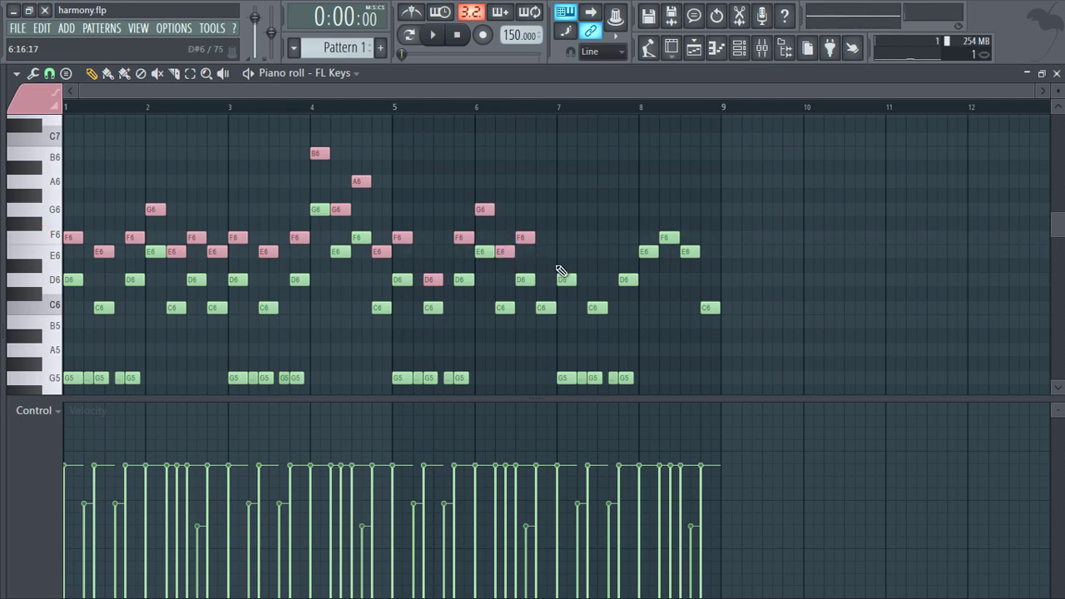
{"action": "left_click", "coordinate": [546, 252]}
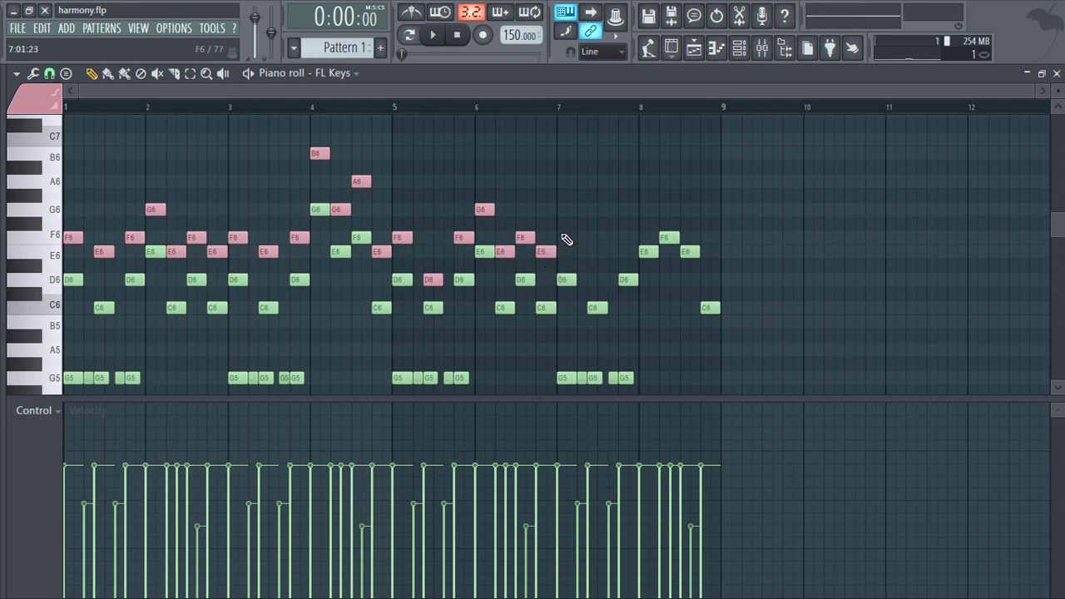
Step: Add harmony notes F6, E6, F6 in bar 7 and G6, A6, G6, E6 in bar 8, and play back the harmonized melody
{"action": "left_click", "coordinate": [566, 239]}
{"action": "left_click", "coordinate": [596, 251]}
{"action": "left_click", "coordinate": [629, 238]}
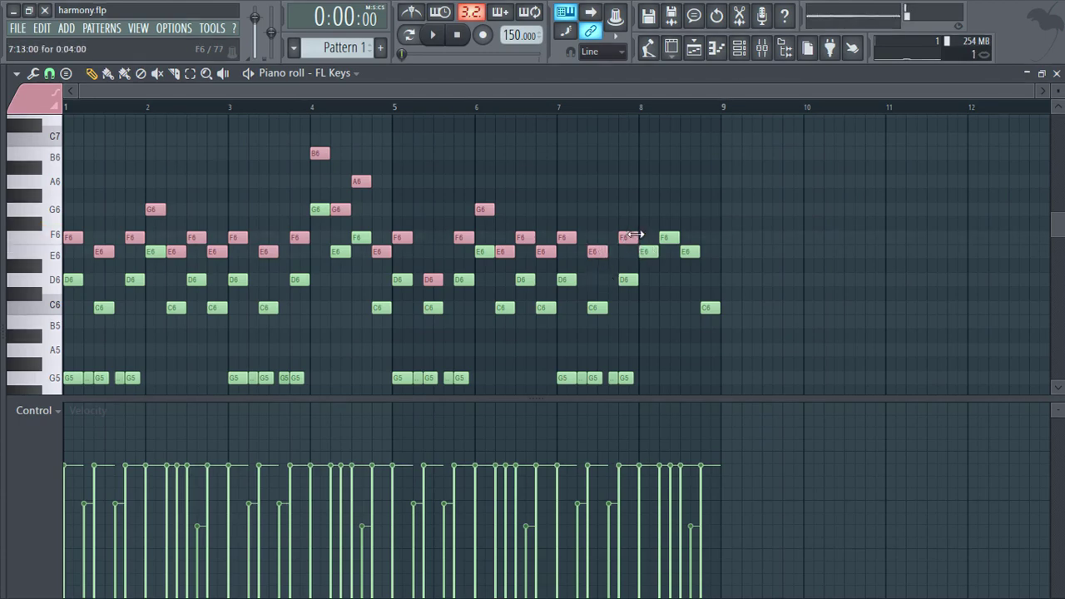
{"action": "left_click", "coordinate": [647, 210]}
{"action": "left_click", "coordinate": [663, 182]}
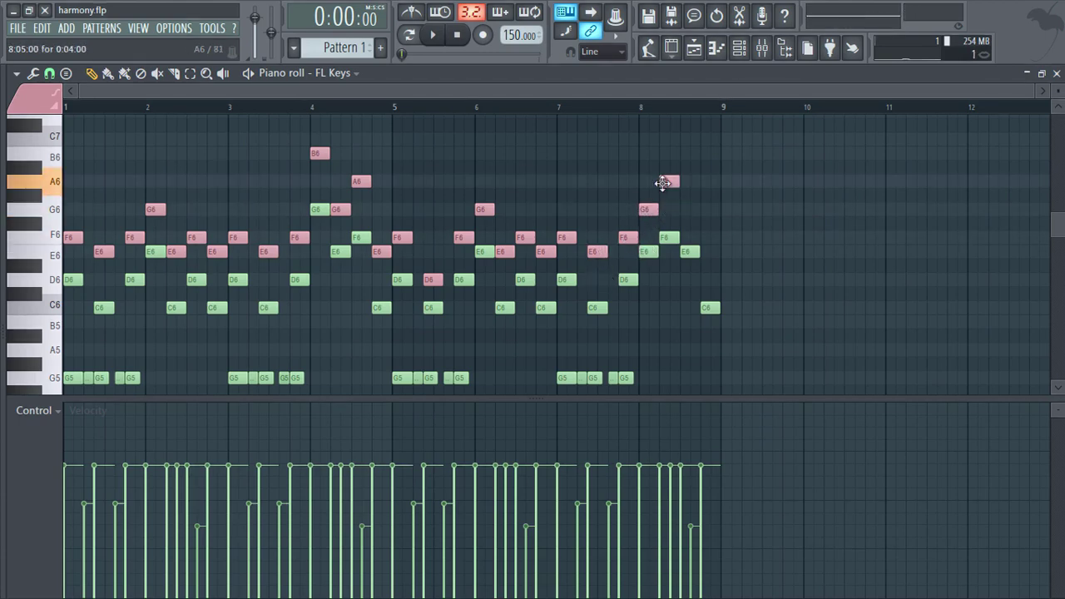
{"action": "left_click", "coordinate": [690, 209]}
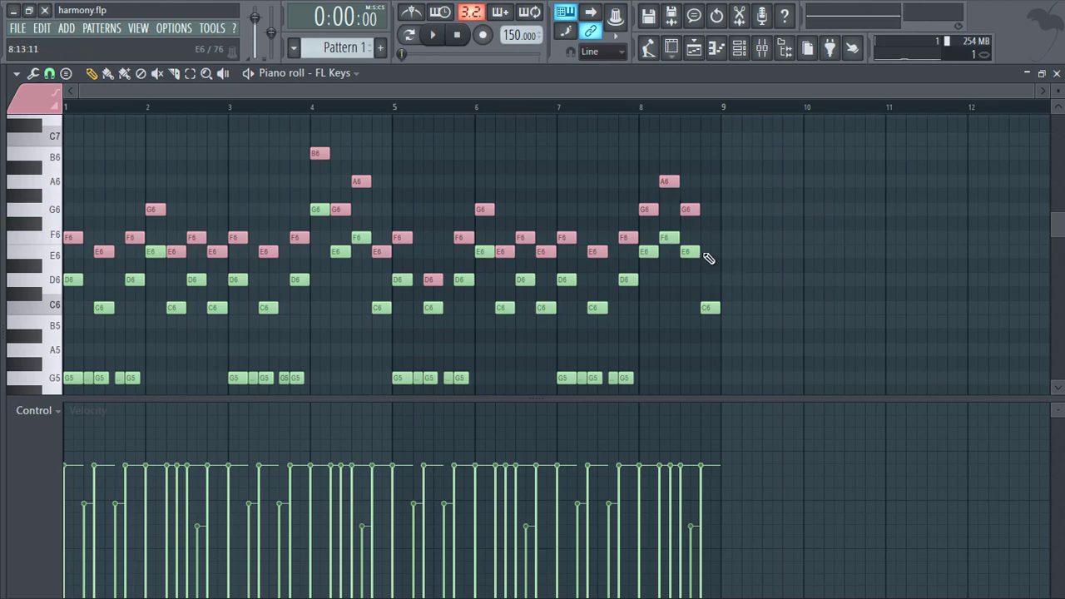
{"action": "left_click", "coordinate": [707, 252]}
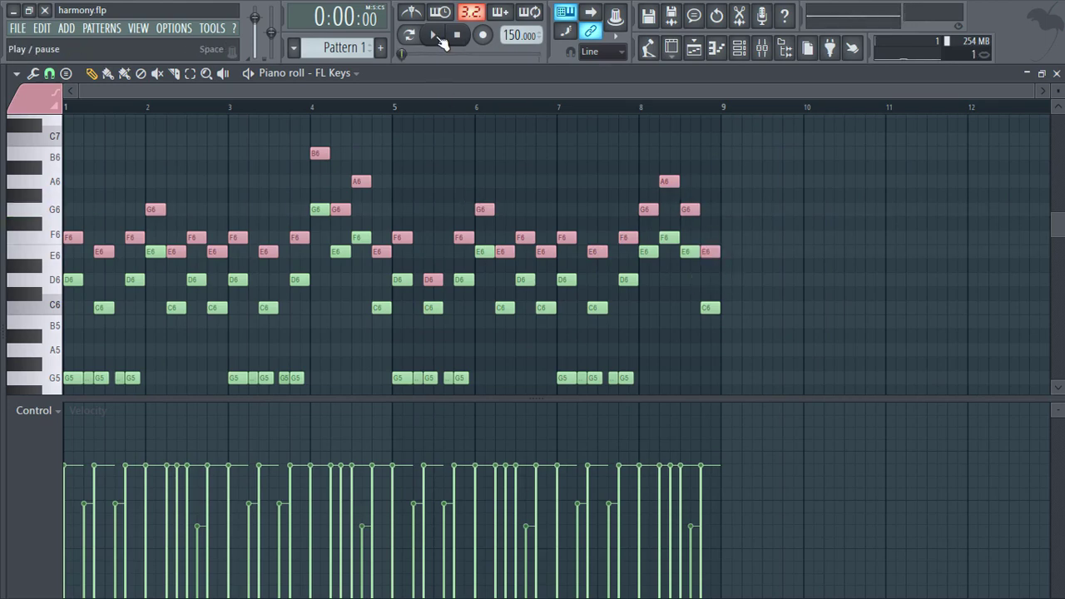
{"action": "left_click", "coordinate": [436, 36]}
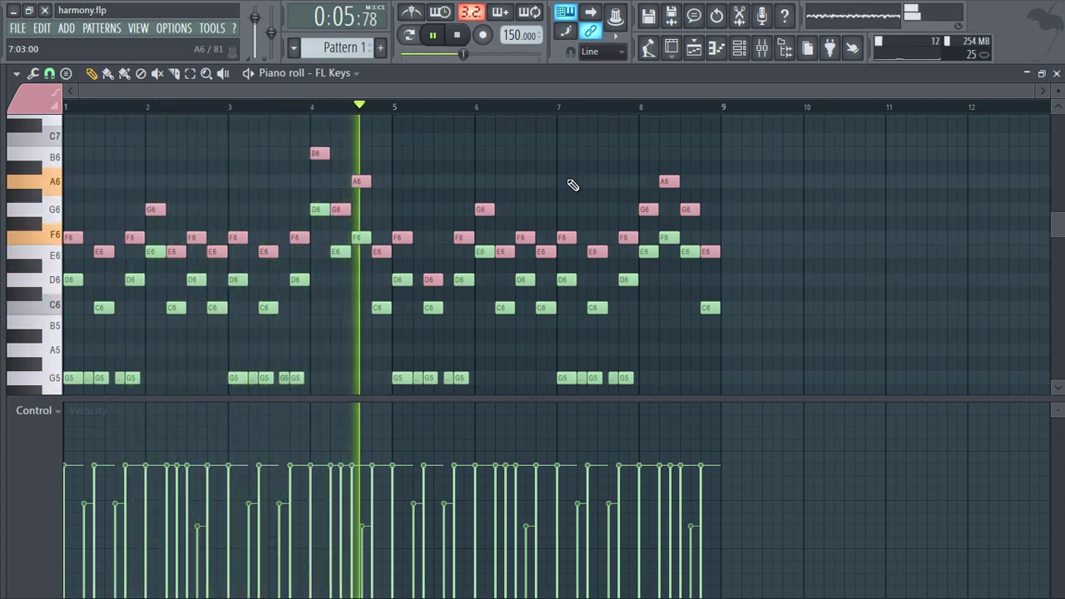
{"action": "left_click", "coordinate": [457, 35]}
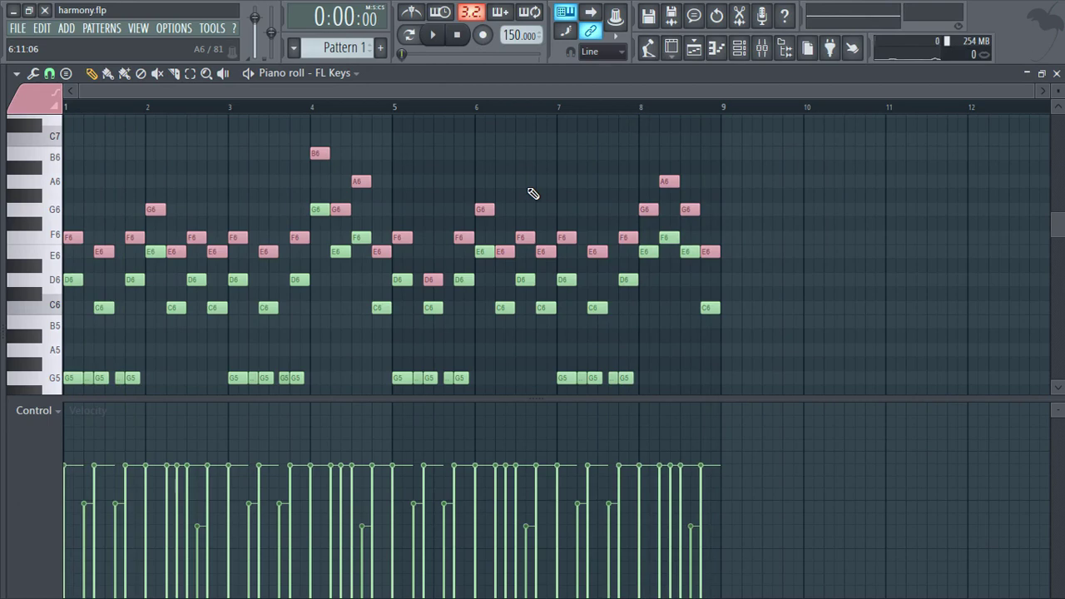
Step: Undo all the harmony notes added above the melody in bars 1 to 8
{"action": "key", "text": "ctrl+alt+z"}
{"action": "key", "text": "ctrl+alt+z"}
{"action": "key", "text": "ctrl+alt+z"}
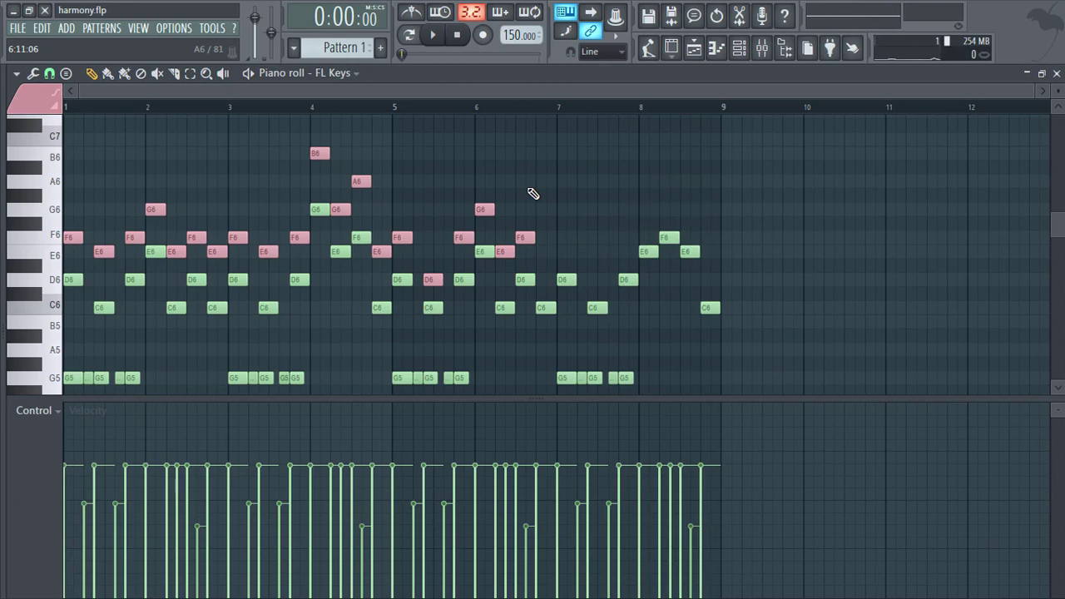
{"action": "key", "text": "ctrl+alt+z"}
{"action": "key", "text": "ctrl+alt+z"}
{"action": "key", "text": "ctrl+alt+z"}
{"action": "key", "text": "ctrl+alt+z"}
{"action": "key", "text": "ctrl+alt+z"}
{"action": "key", "text": "ctrl+alt+z"}
{"action": "key", "text": "ctrl+alt+z"}
{"action": "key", "text": "ctrl+alt+z"}
{"action": "key", "text": "ctrl+alt+z"}
{"action": "key", "text": "ctrl+alt+z"}
{"action": "key", "text": "ctrl+alt+z"}
{"action": "key", "text": "ctrl+alt+z"}
{"action": "key", "text": "ctrl+alt+z"}
{"action": "key", "text": "ctrl+alt+z"}
{"action": "key", "text": "ctrl+alt+z"}
{"action": "key", "text": "ctrl+alt+z"}
{"action": "key", "text": "ctrl+alt+z"}
{"action": "key", "text": "ctrl+alt+z"}
{"action": "key", "text": "ctrl+alt+z"}
{"action": "key", "text": "ctrl+alt+z"}
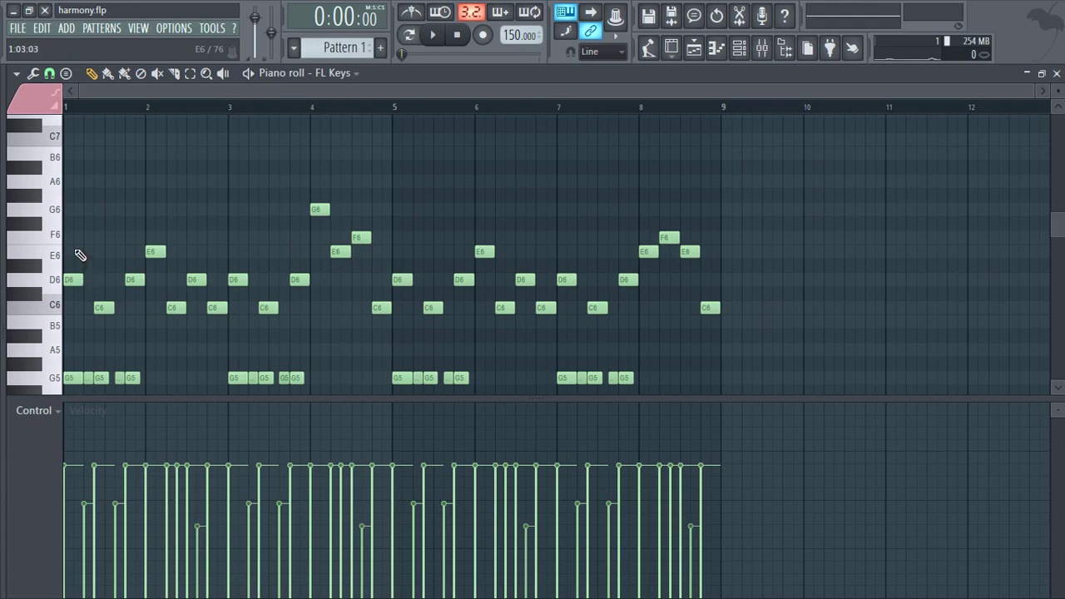
Step: Add the harmony a fourth above the melody: G6, F6, G6 in bar 1 and A6, F6, G6, F6 in bar 2
{"action": "left_click", "coordinate": [72, 211]}
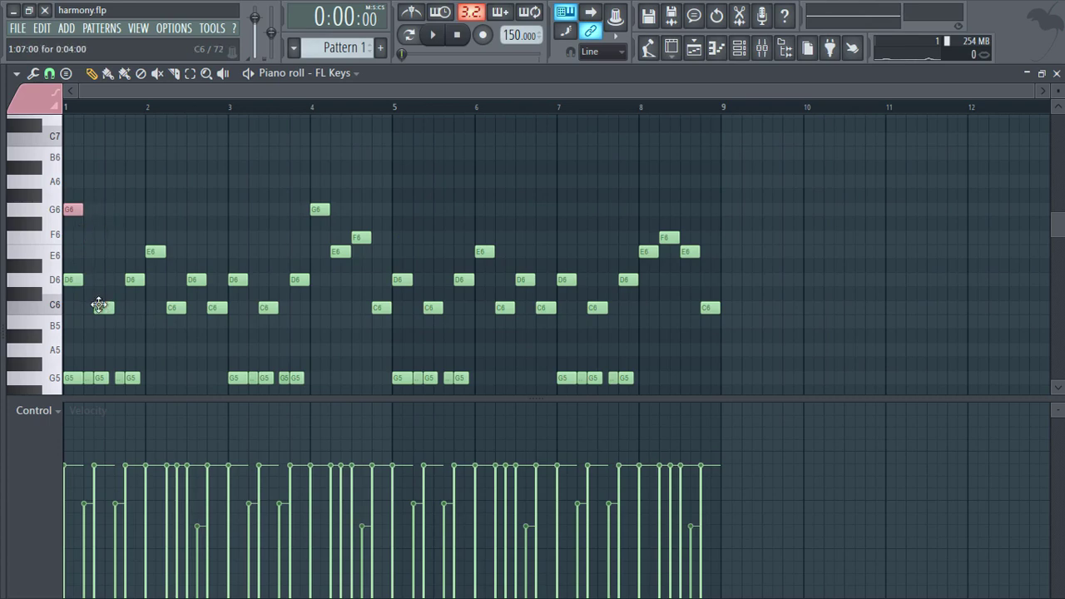
{"action": "left_click", "coordinate": [98, 239]}
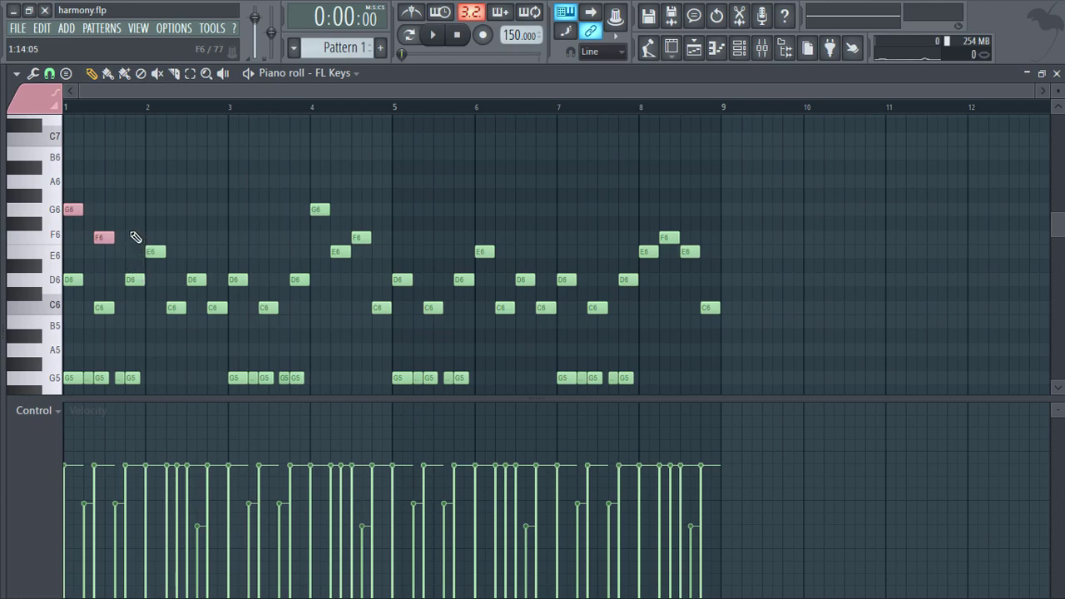
{"action": "left_click", "coordinate": [132, 209]}
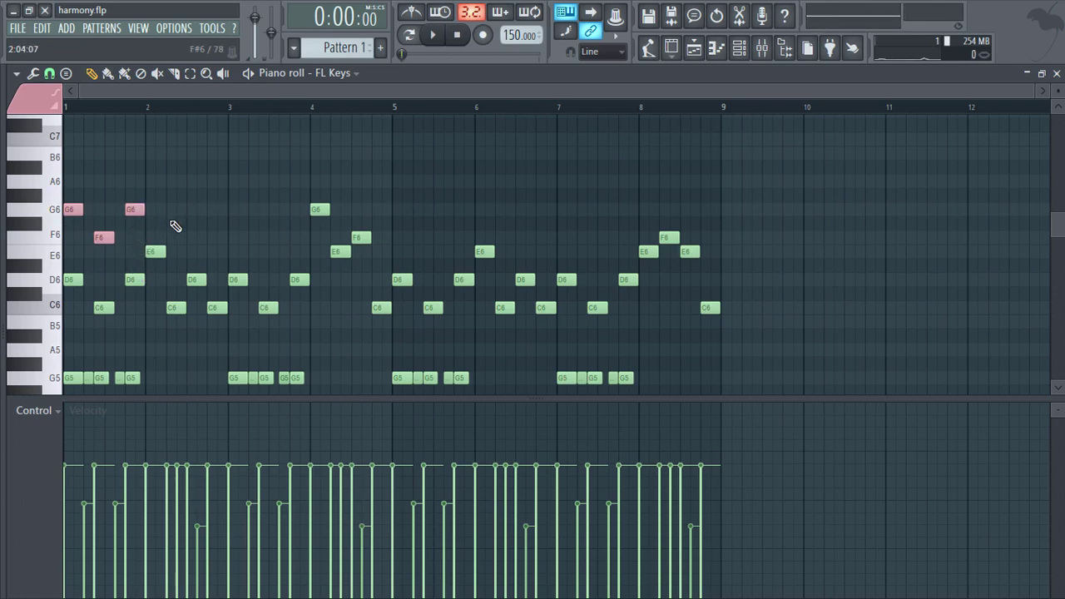
{"action": "left_click", "coordinate": [156, 182]}
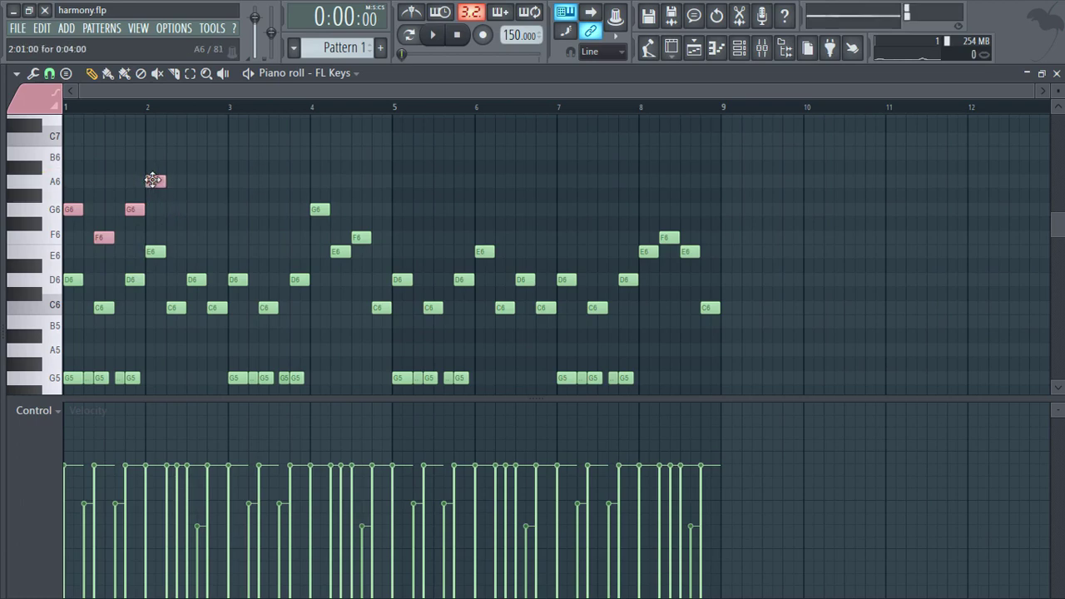
{"action": "left_click", "coordinate": [173, 238]}
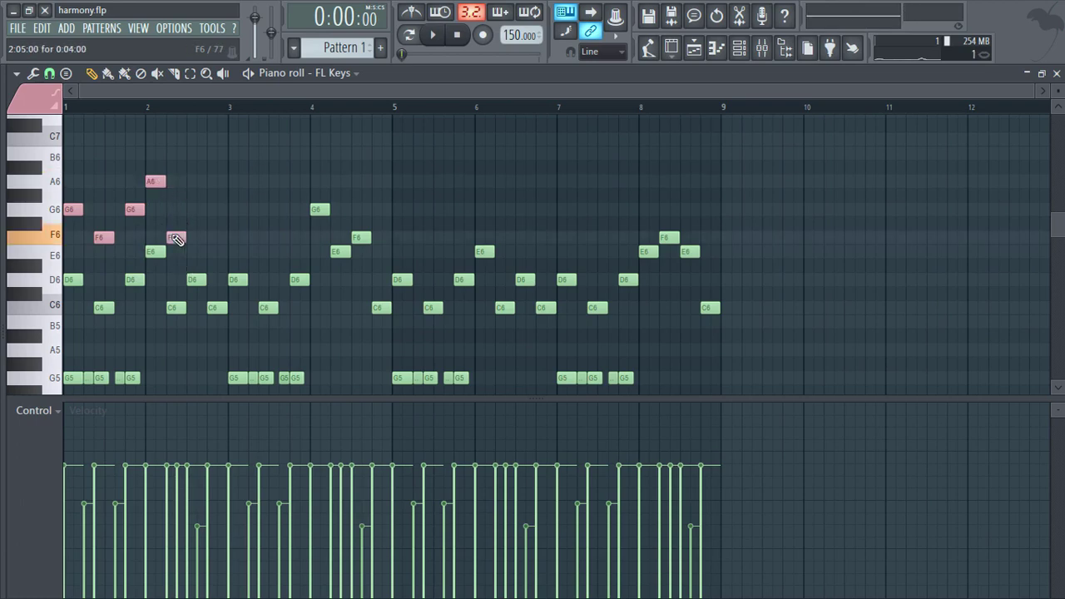
{"action": "left_click", "coordinate": [197, 211]}
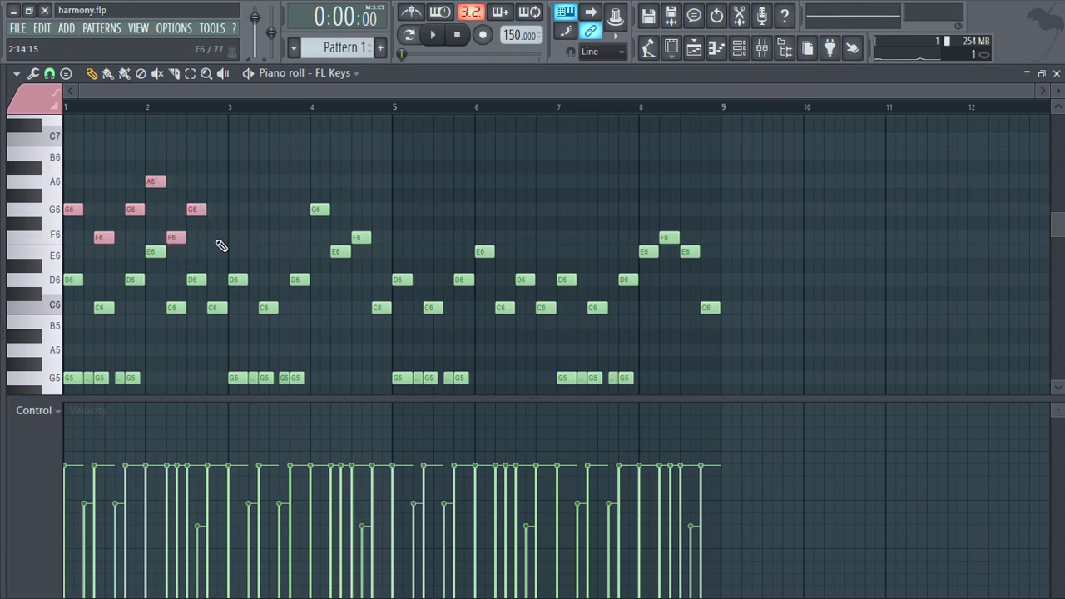
{"action": "left_click", "coordinate": [213, 238]}
Step: Add the harmony a fourth above the melody: G6, F6, G6 in bar 3 and C7, A6, B6, F6 in bar 4
{"action": "left_click", "coordinate": [238, 210]}
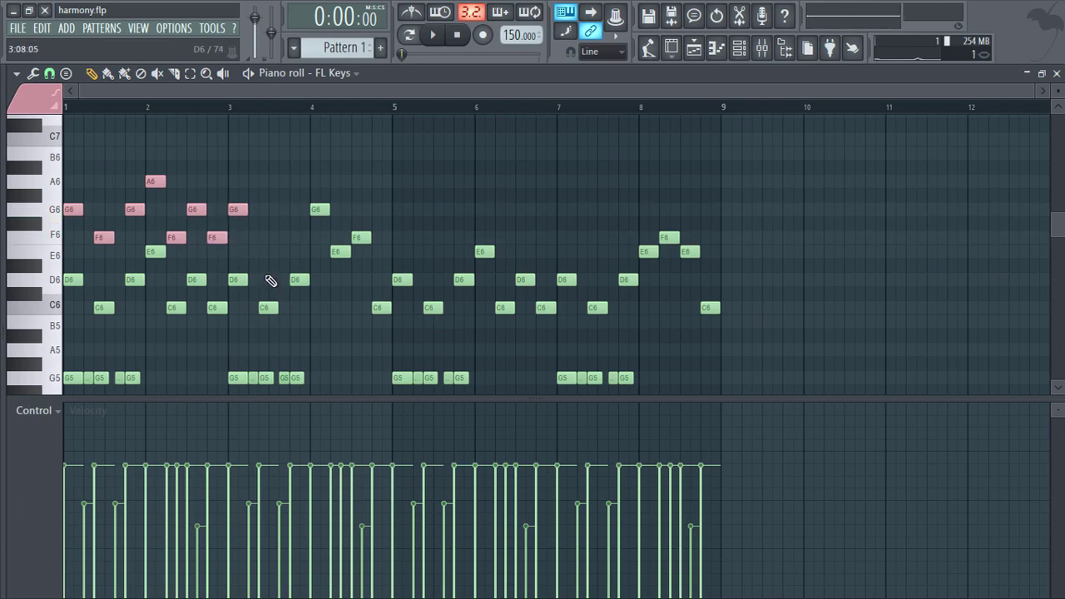
{"action": "left_click", "coordinate": [265, 239]}
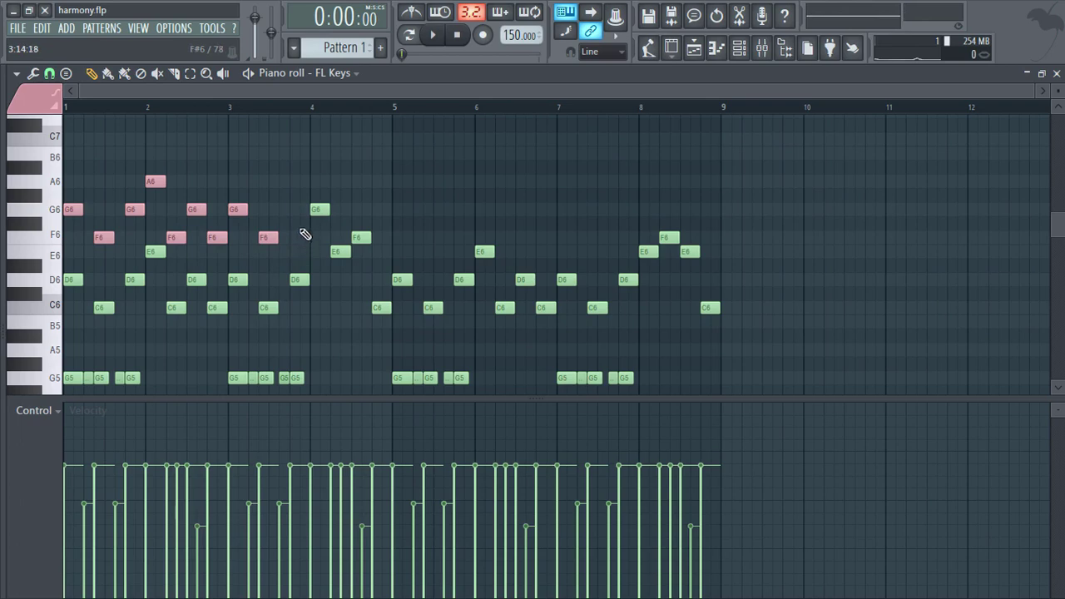
{"action": "left_click", "coordinate": [297, 209]}
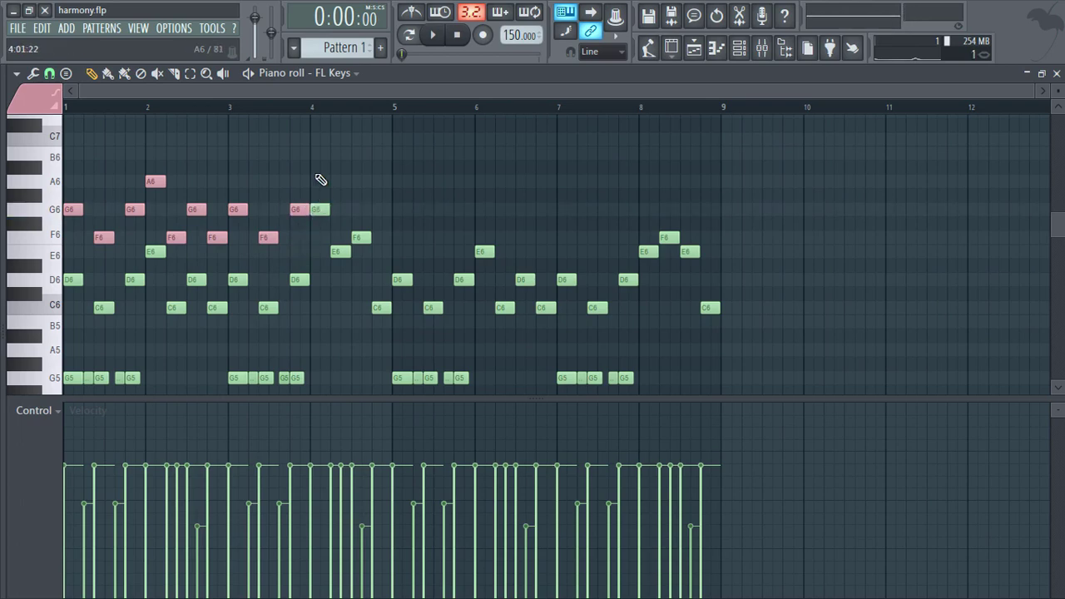
{"action": "left_click", "coordinate": [318, 139]}
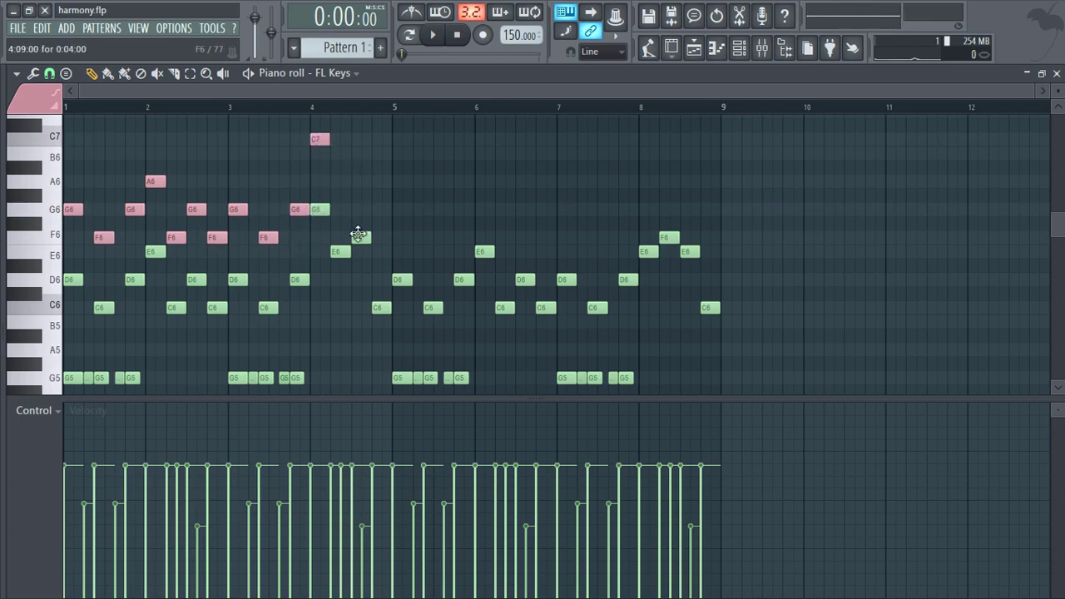
{"action": "left_click", "coordinate": [339, 182]}
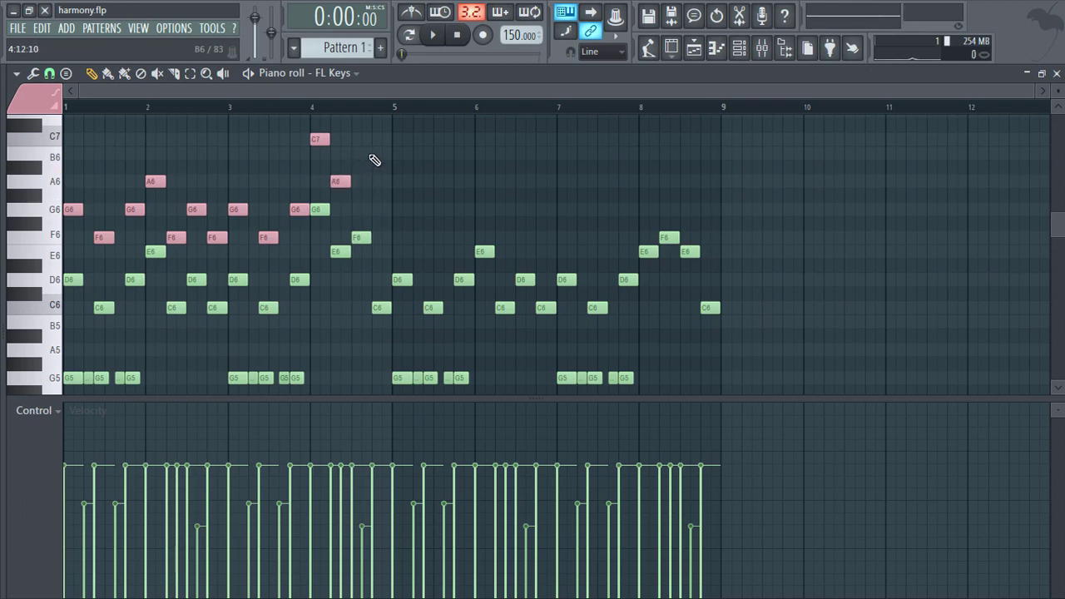
{"action": "left_click", "coordinate": [358, 153]}
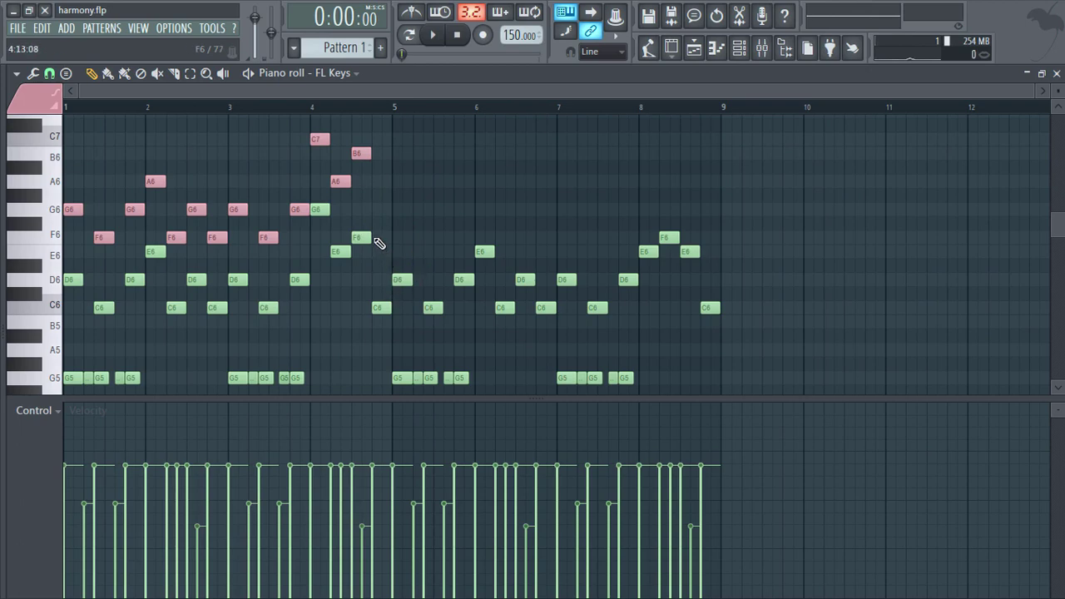
{"action": "left_click", "coordinate": [375, 238]}
Step: Add harmony notes a fourth above the melody: G6, F6, G6 in bar 5 and A6, F6, G6, F6 in bar 6
{"action": "left_click", "coordinate": [398, 211]}
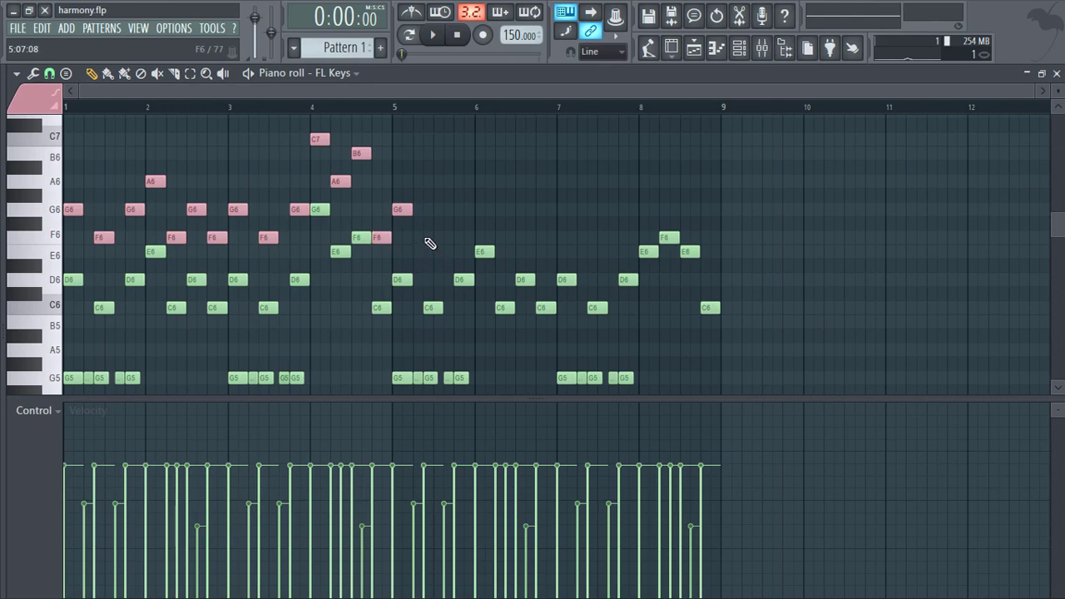
{"action": "left_click", "coordinate": [426, 238]}
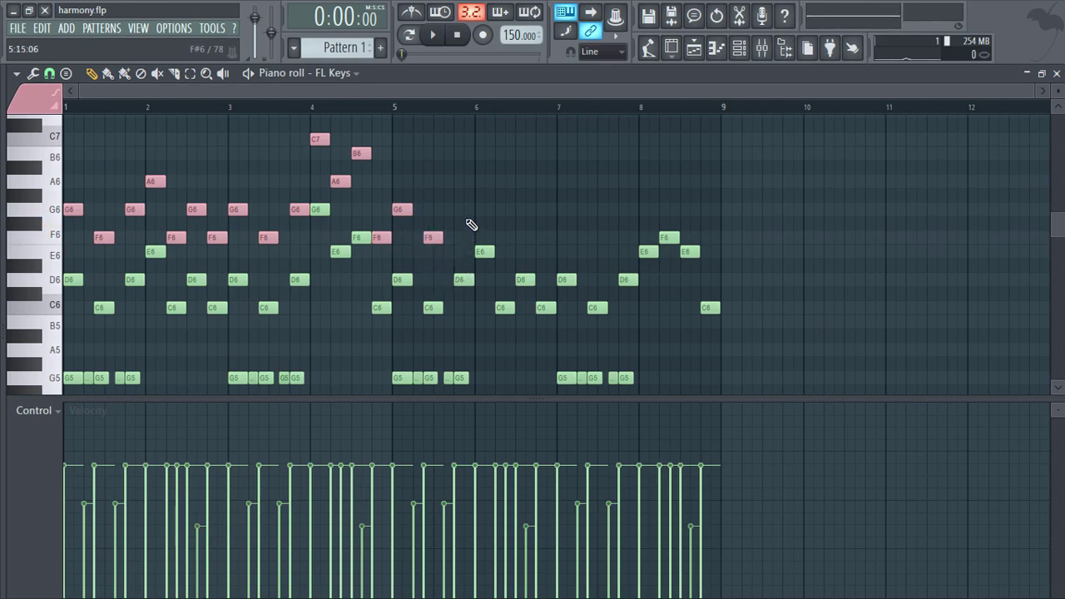
{"action": "left_click", "coordinate": [463, 211]}
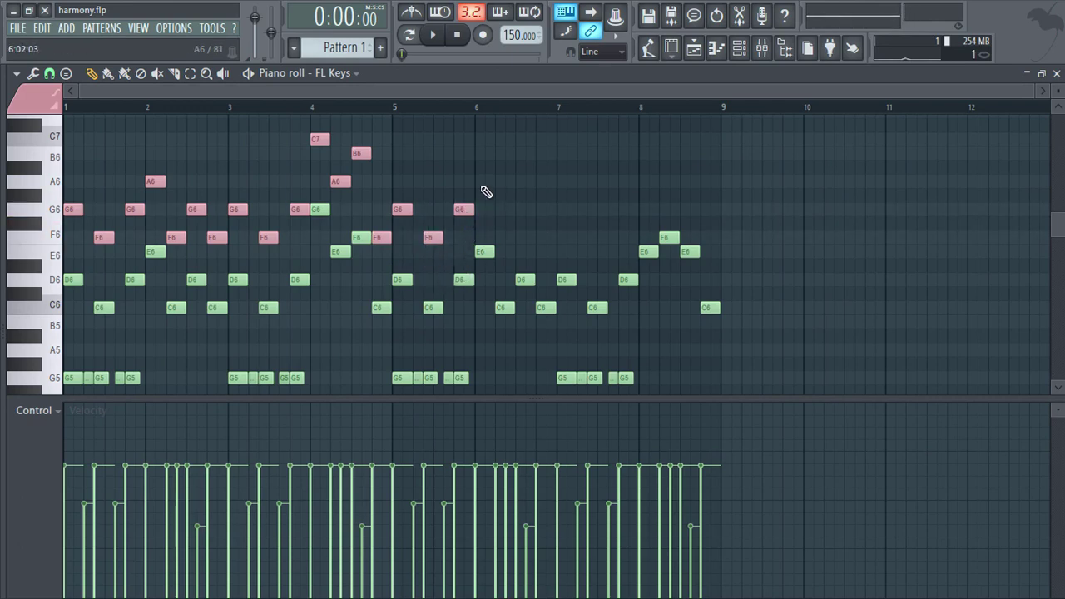
{"action": "left_click", "coordinate": [483, 182]}
{"action": "left_click", "coordinate": [504, 238]}
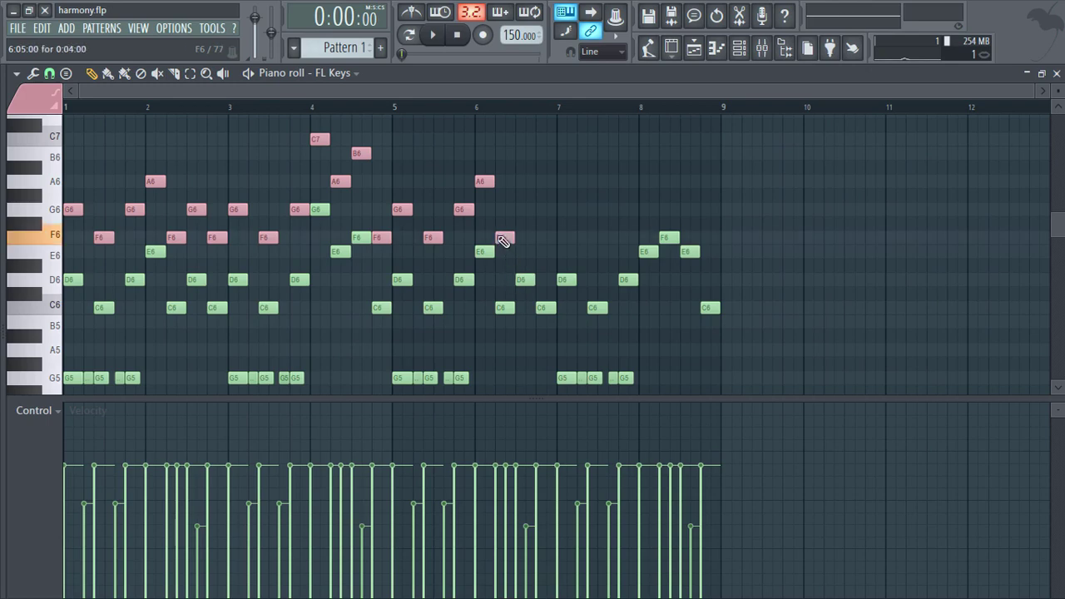
{"action": "left_click", "coordinate": [524, 212]}
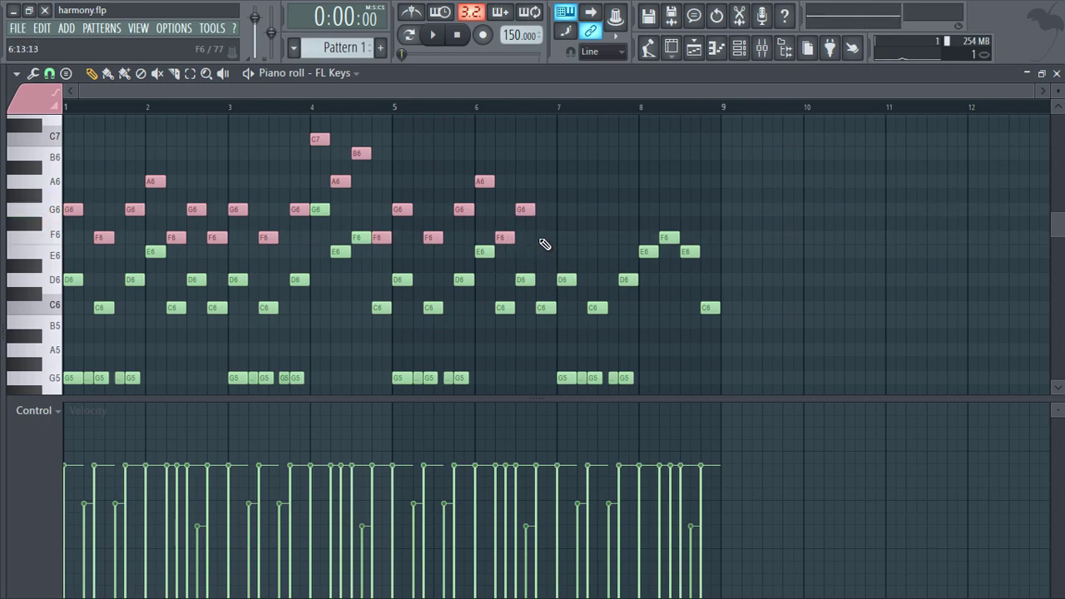
{"action": "left_click", "coordinate": [542, 238]}
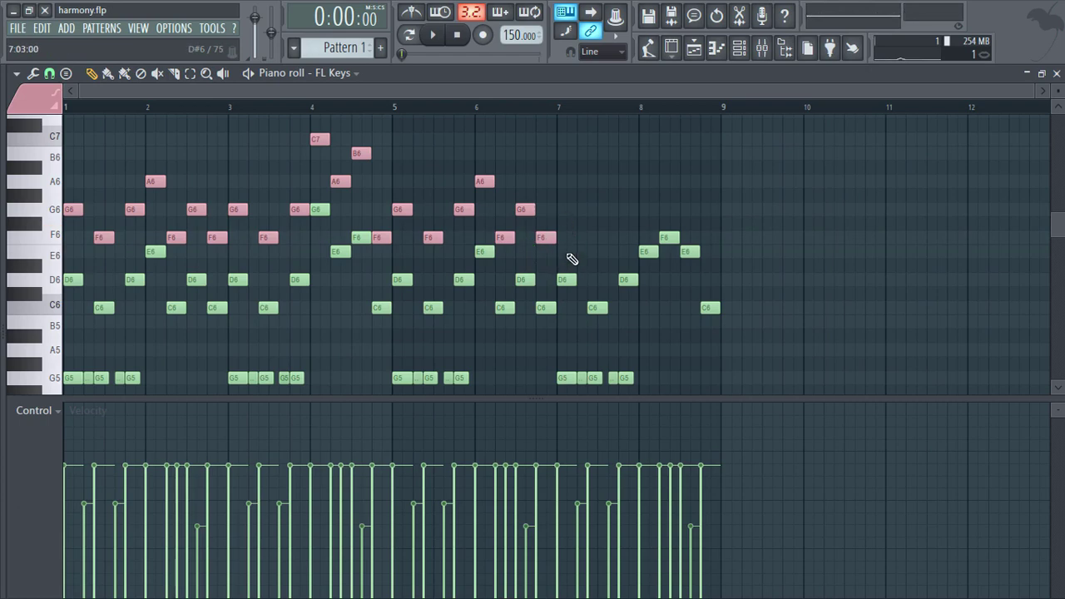
Step: Add harmony notes G6, F6, G6 in bar 7 and A6, B6, A6, F6 in bar 8, and play back the result
{"action": "left_click", "coordinate": [563, 211]}
{"action": "left_click", "coordinate": [593, 238]}
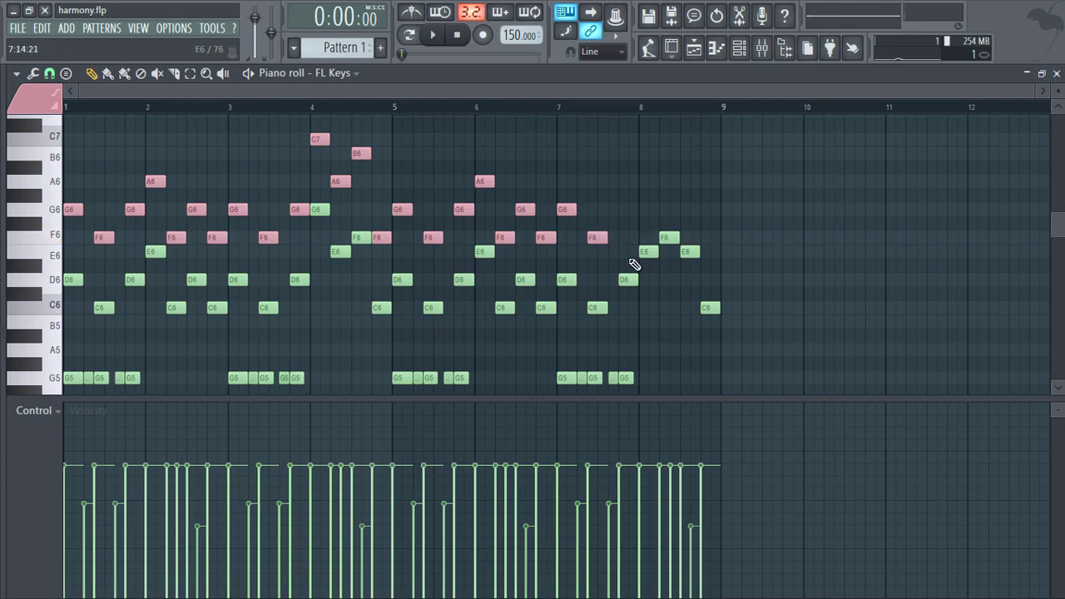
{"action": "left_click", "coordinate": [627, 210]}
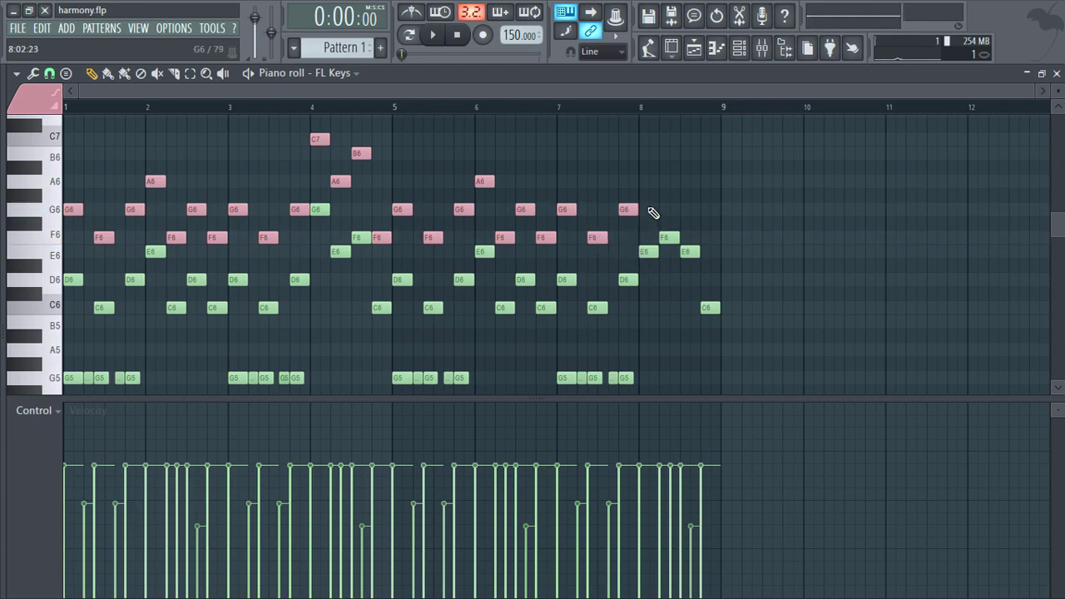
{"action": "left_click", "coordinate": [645, 183]}
{"action": "left_click", "coordinate": [668, 155]}
{"action": "left_click", "coordinate": [687, 183]}
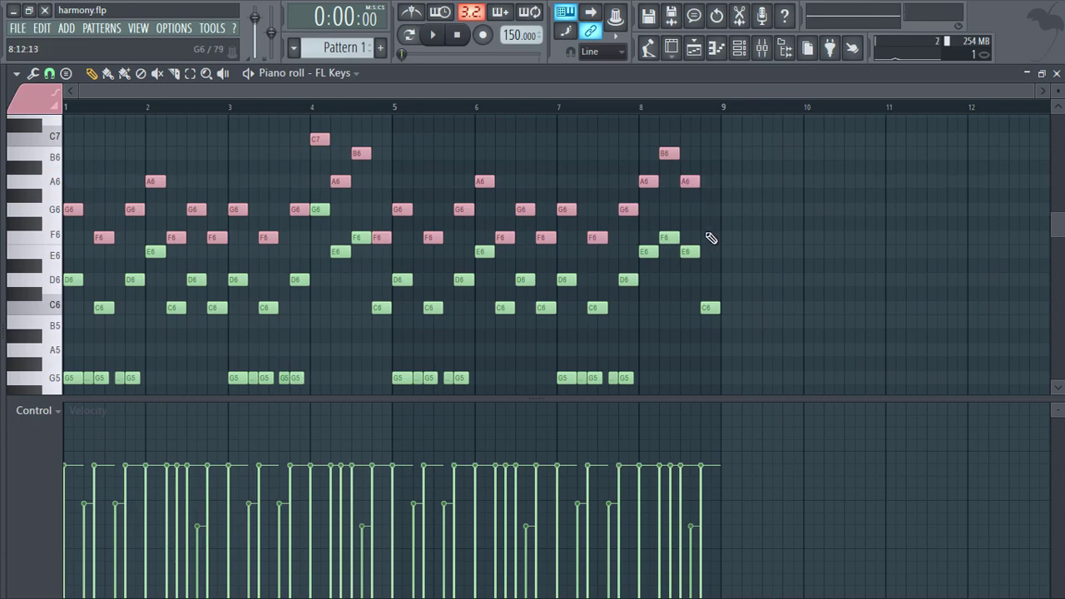
{"action": "left_click", "coordinate": [708, 239]}
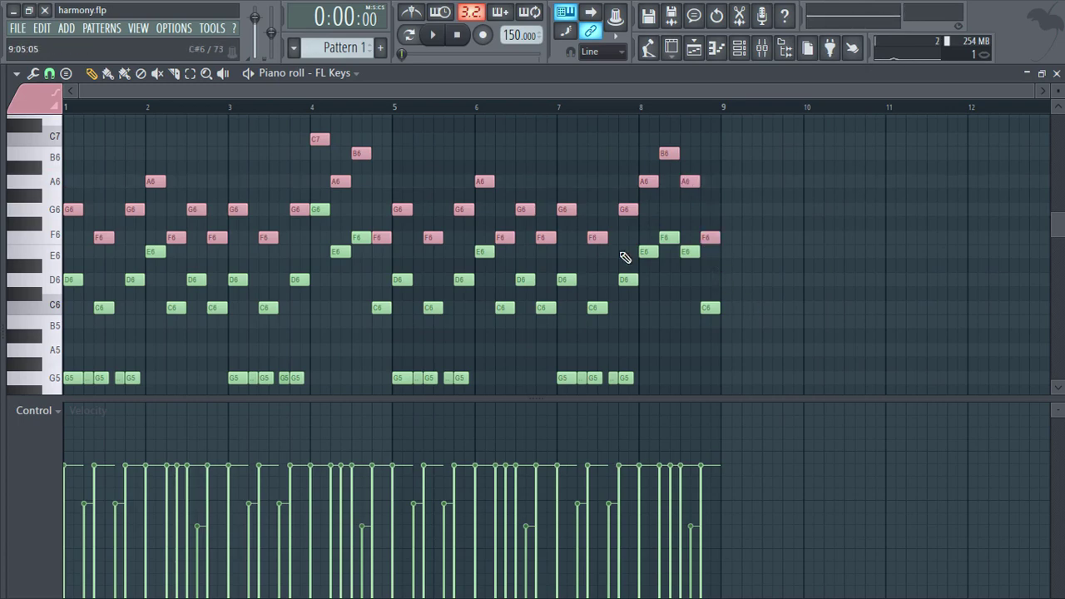
{"action": "left_click", "coordinate": [433, 34]}
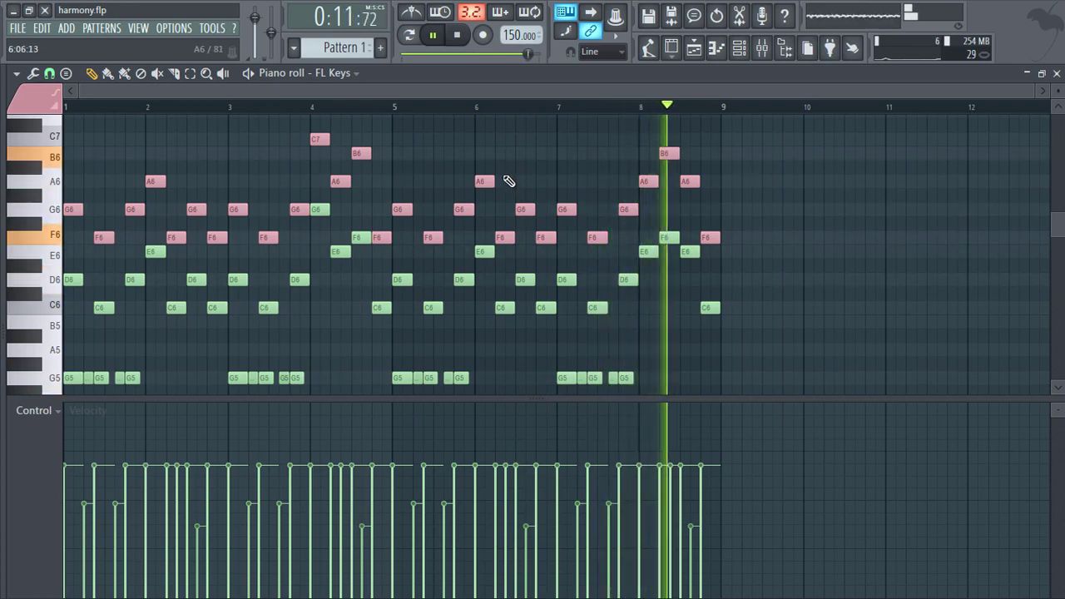
{"action": "left_click", "coordinate": [457, 37]}
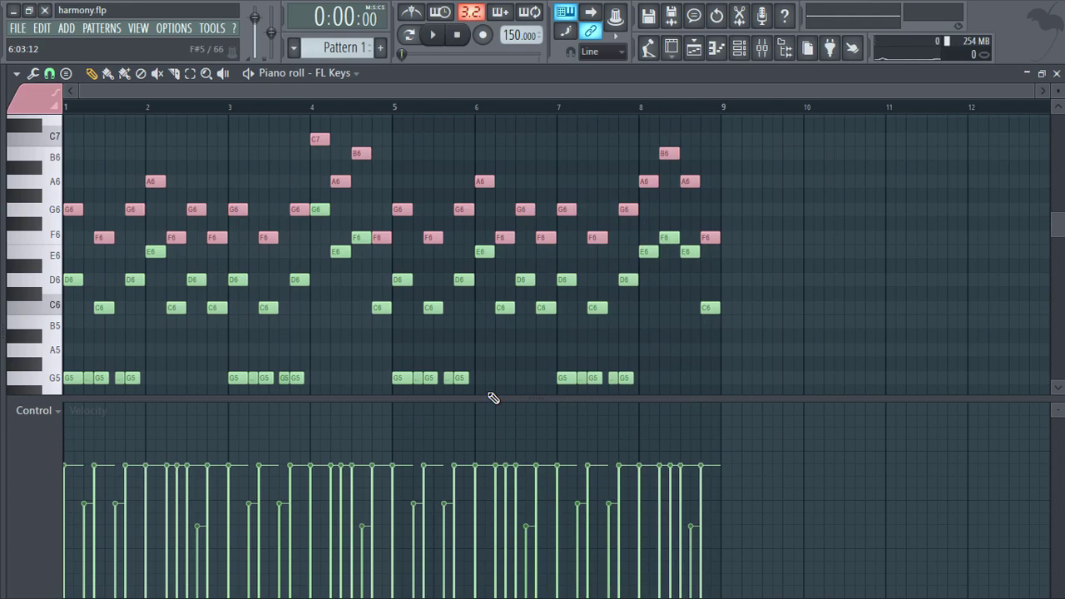
Step: Undo all the harmony notes added a fourth above the melody in bars 1 to 8
{"action": "key", "text": "ctrl+alt+z"}
{"action": "key", "text": "ctrl+alt+z"}
{"action": "key", "text": "ctrl+alt+z"}
{"action": "key", "text": "ctrl+alt+z"}
{"action": "key", "text": "ctrl+alt+z"}
{"action": "key", "text": "ctrl+alt+z"}
{"action": "key", "text": "ctrl+alt+z"}
{"action": "key", "text": "ctrl+alt+z"}
{"action": "key", "text": "ctrl+alt+z"}
{"action": "key", "text": "ctrl+alt+z"}
{"action": "key", "text": "ctrl+alt+z"}
{"action": "key", "text": "ctrl+alt+z"}
{"action": "key", "text": "ctrl+alt+z"}
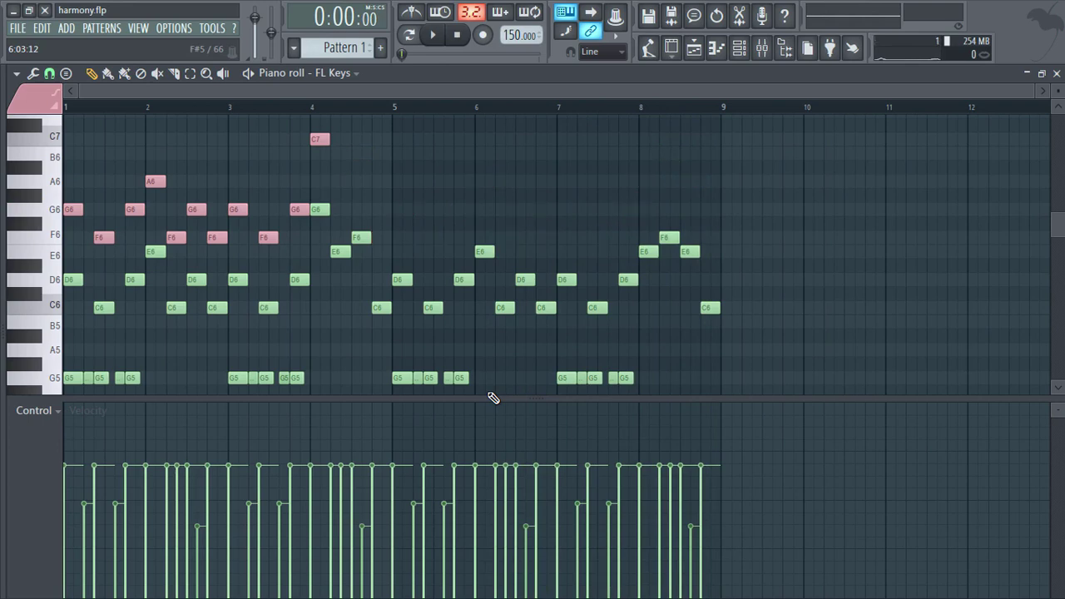
{"action": "key", "text": "ctrl+alt+z"}
{"action": "key", "text": "ctrl+alt+z"}
{"action": "key", "text": "ctrl+alt+z"}
{"action": "key", "text": "ctrl+alt+z"}
{"action": "key", "text": "ctrl+alt+z"}
{"action": "key", "text": "ctrl+alt+z"}
{"action": "key", "text": "ctrl+alt+z"}
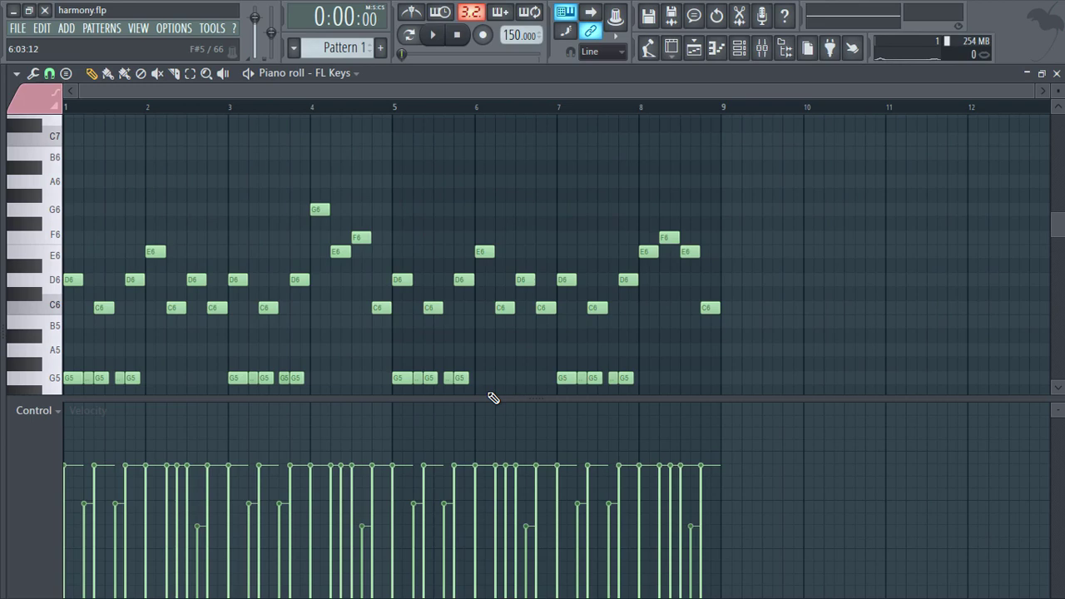